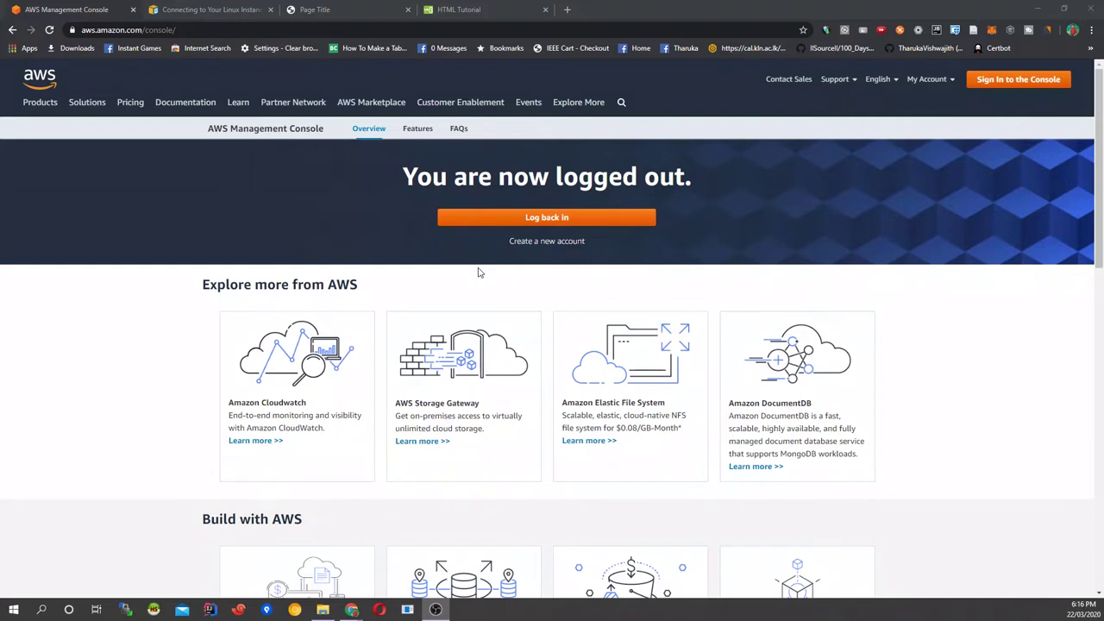
Step: Sign in to the AWS Management Console as the root user with the saved account password and complete the authenticator verification
click(1002, 82)
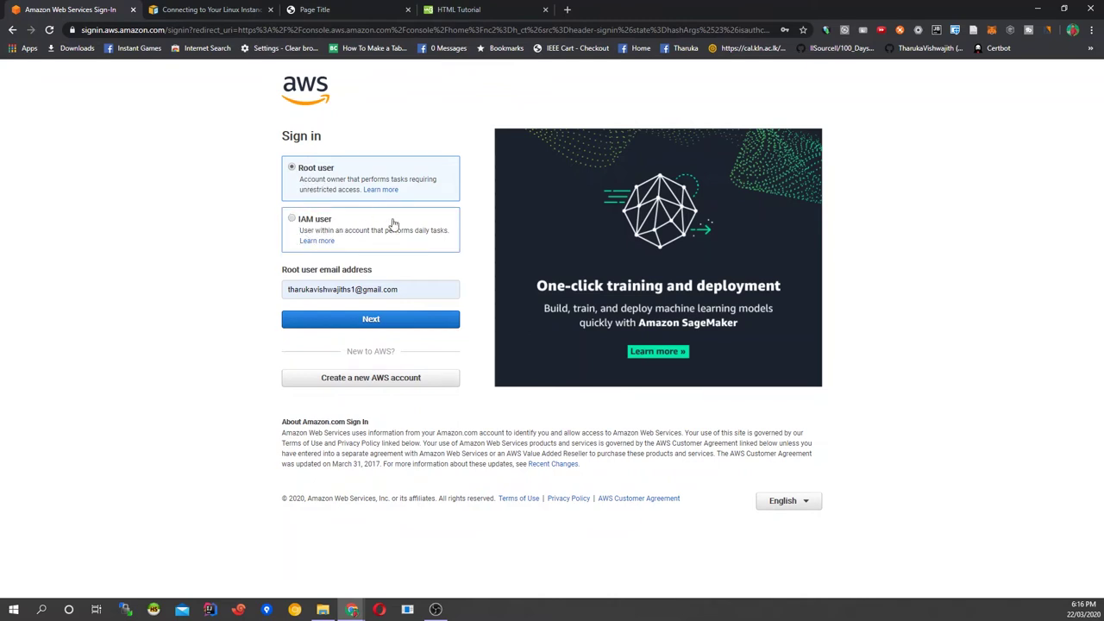
click(379, 325)
click(345, 203)
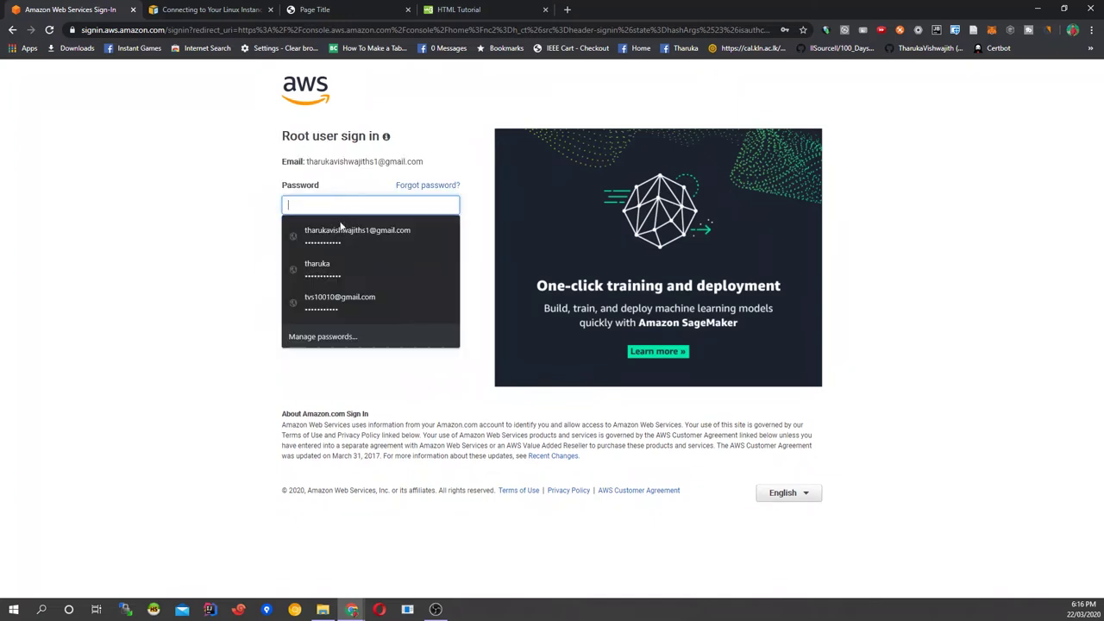
click(345, 226)
click(343, 238)
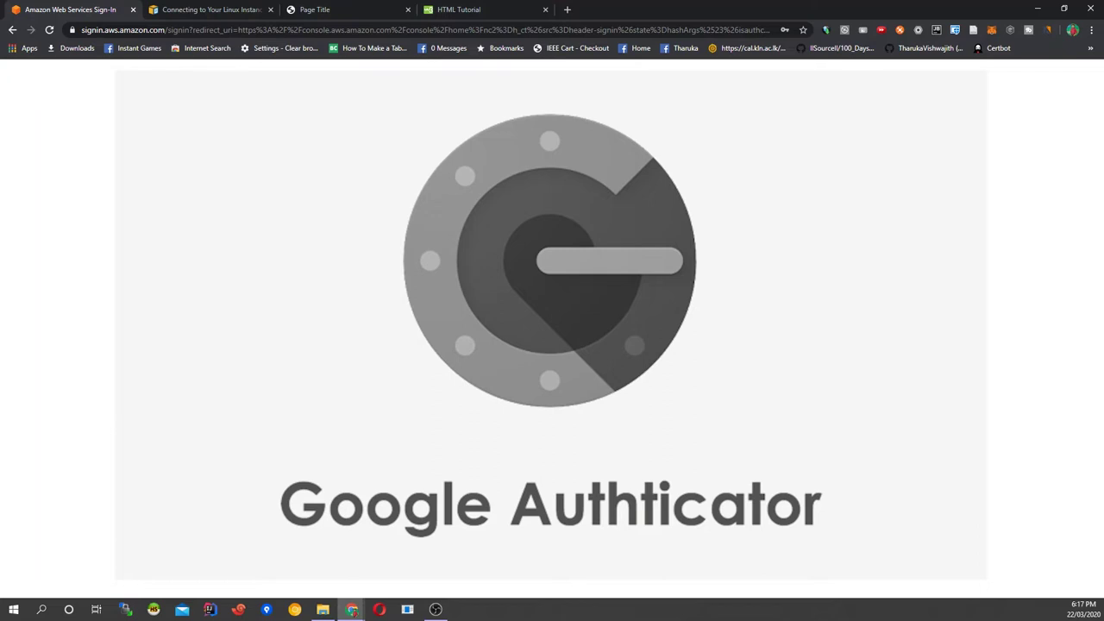
key(Return)
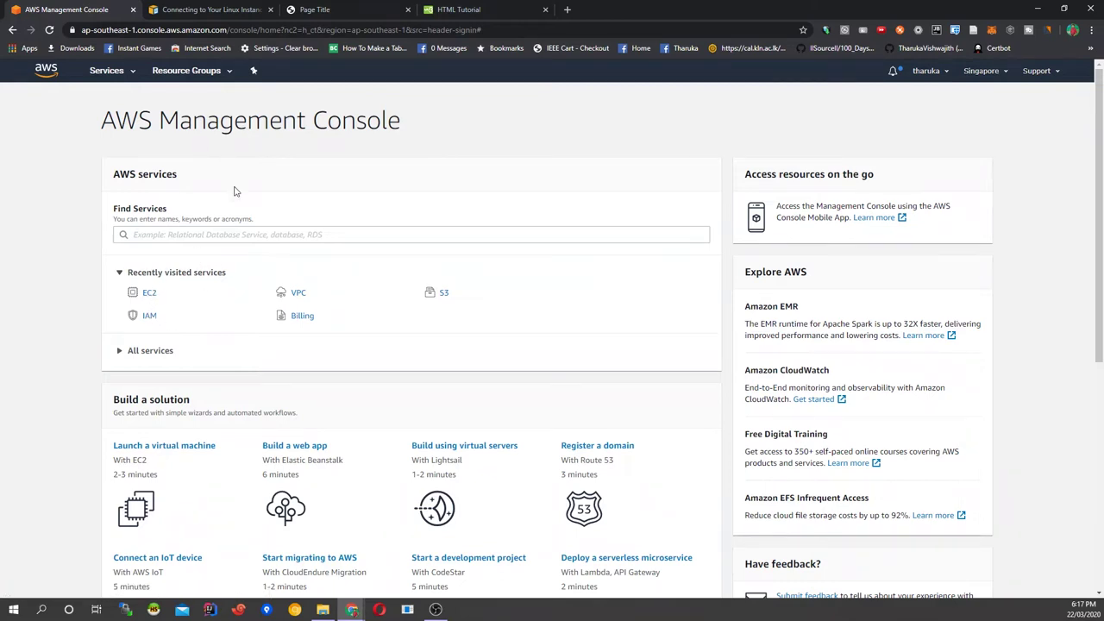
Step: Search the AWS services for ec2, open the EC2 dashboard and start launching a new instance
click(240, 233)
text(ec2)
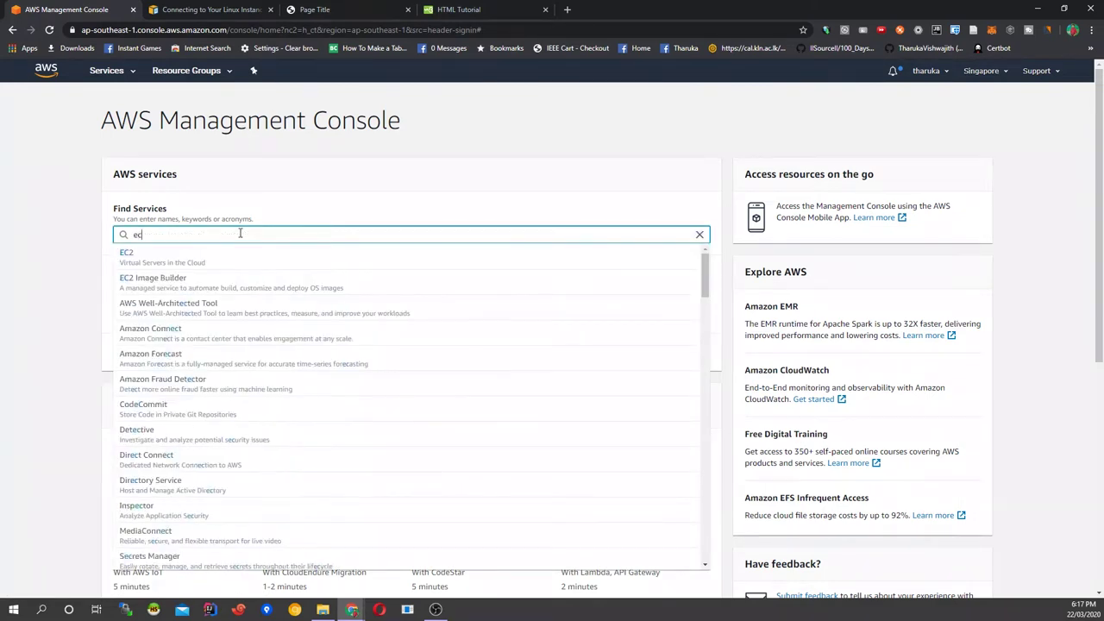
click(192, 256)
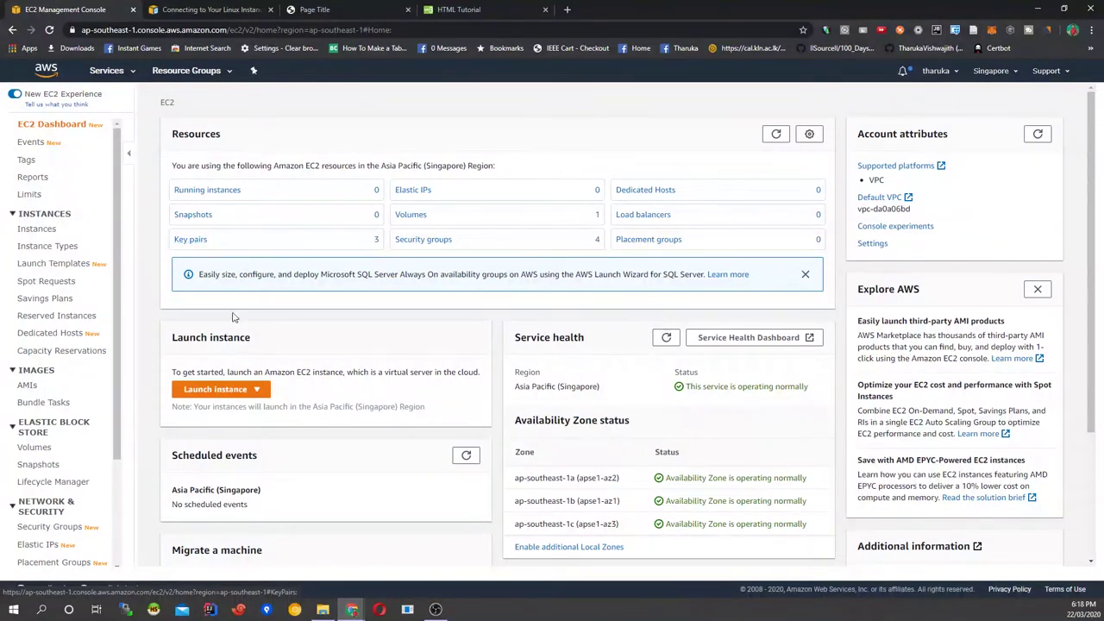
click(255, 393)
click(242, 408)
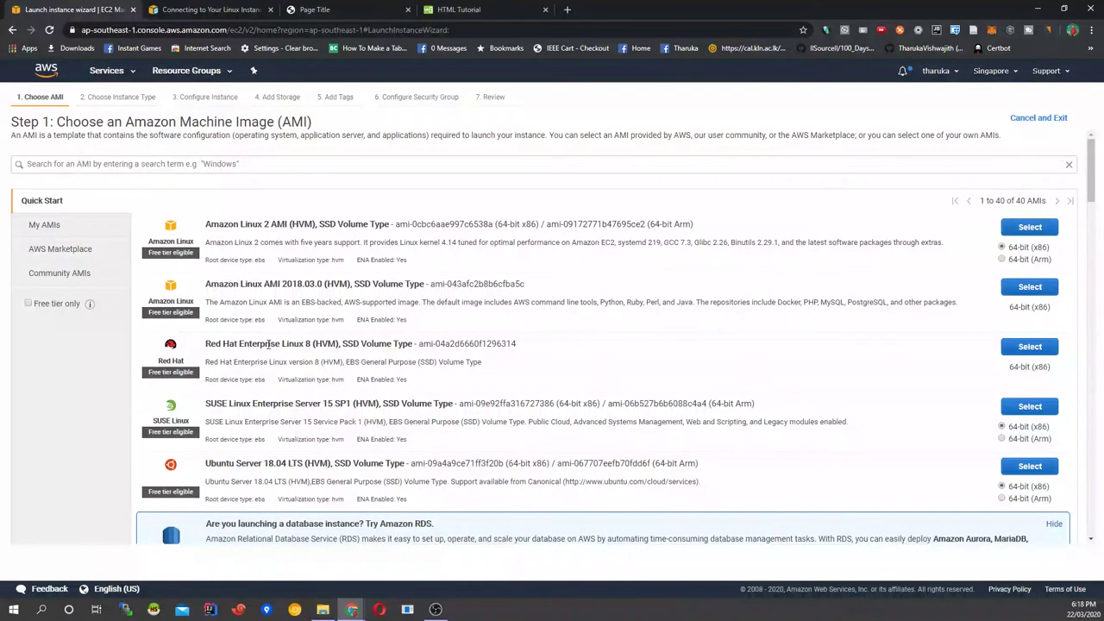
Step: Examine the Quick Start machine images and which of them are marked as free tier eligible
scroll(269, 344, down, 5)
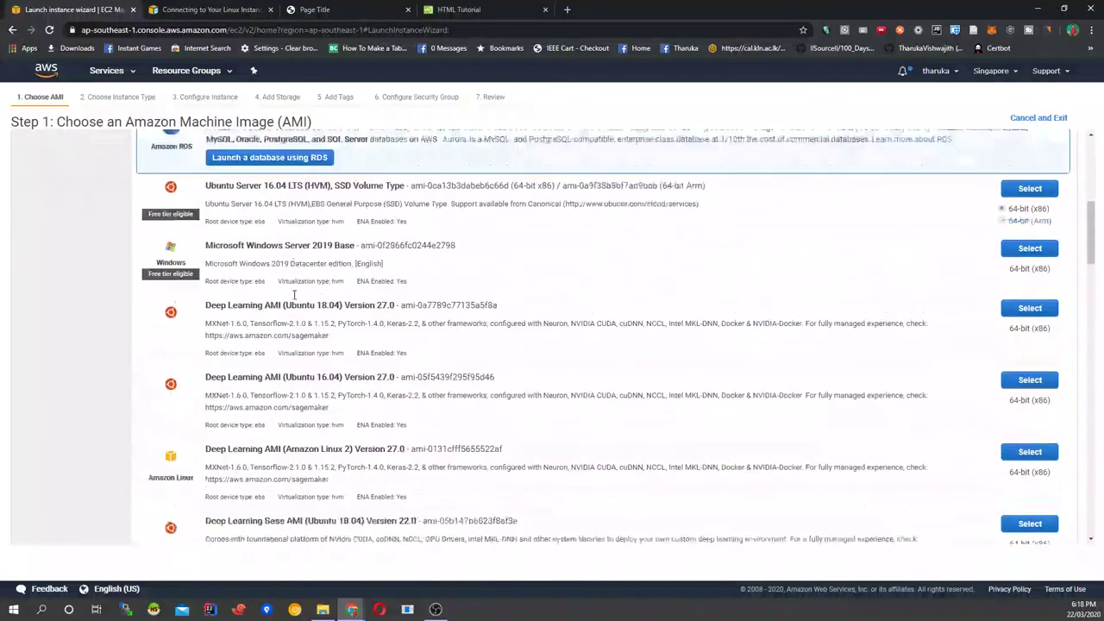
scroll(294, 295, up, 5)
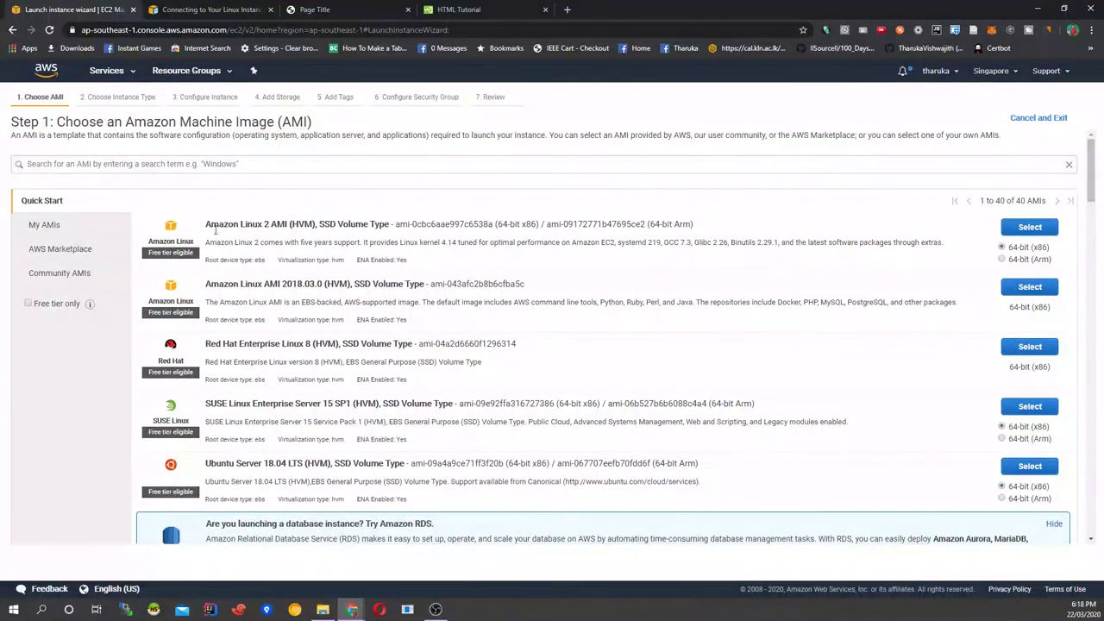
scroll(216, 229, down, 3)
scroll(215, 249, up, 3)
drag(148, 252, 191, 253)
scroll(178, 264, down, 6)
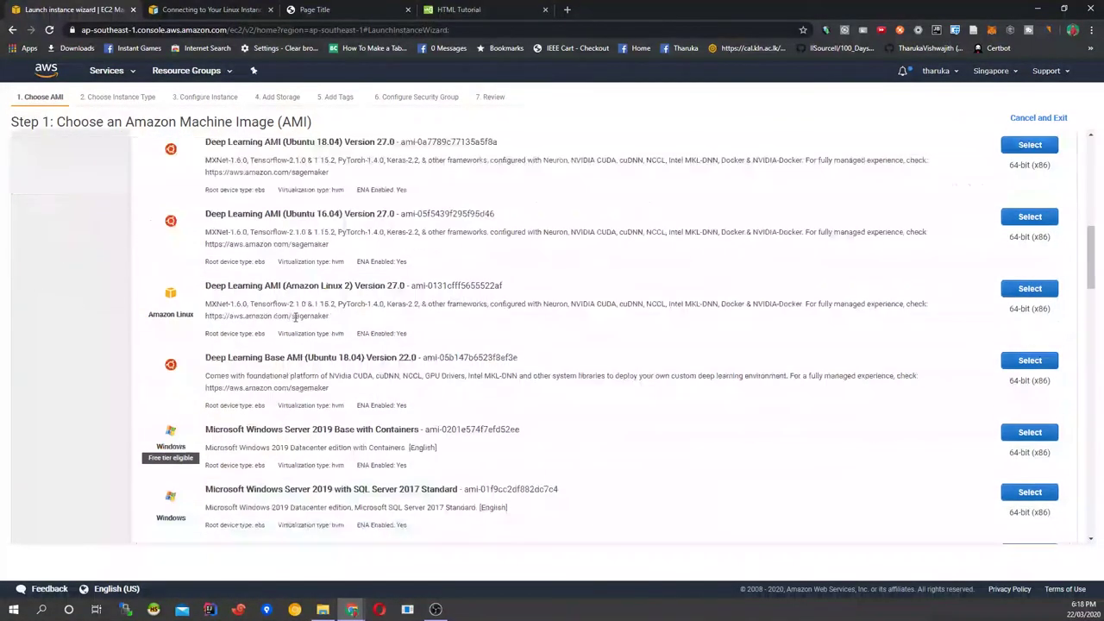
scroll(242, 300, up, 2)
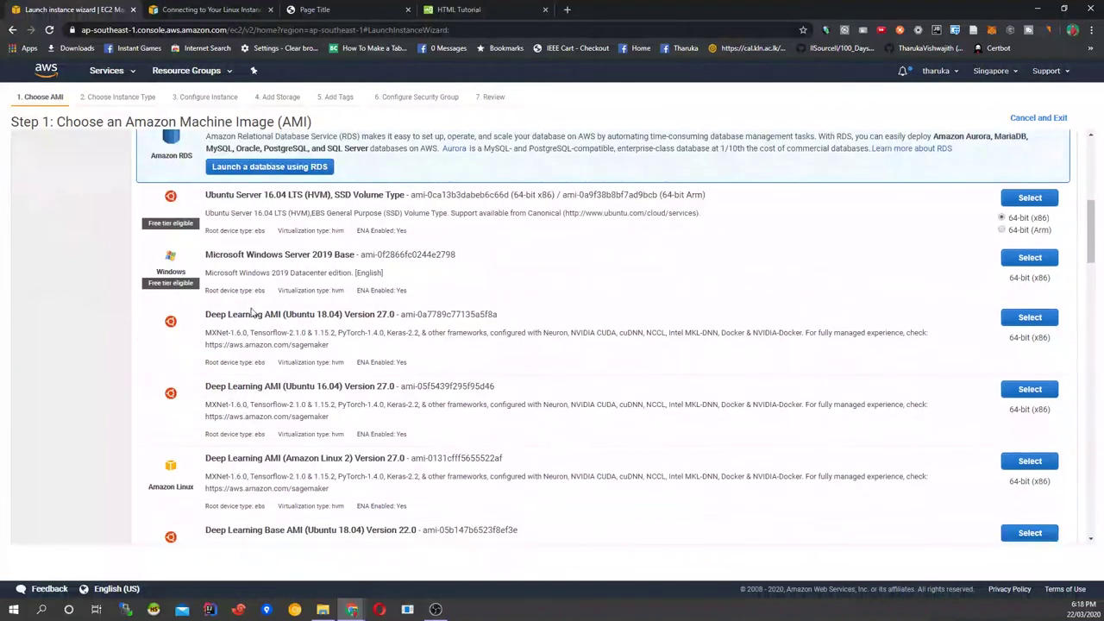
scroll(252, 312, up, 5)
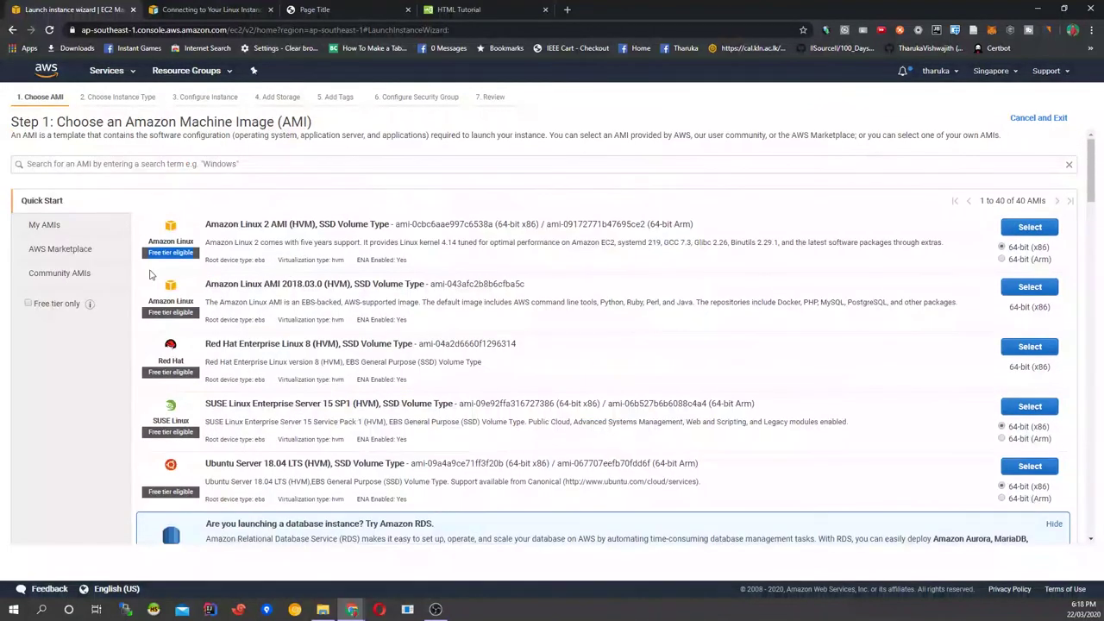
Step: Examine the machine images offered under Community AMIs and the account's own images under My AMIs
click(65, 273)
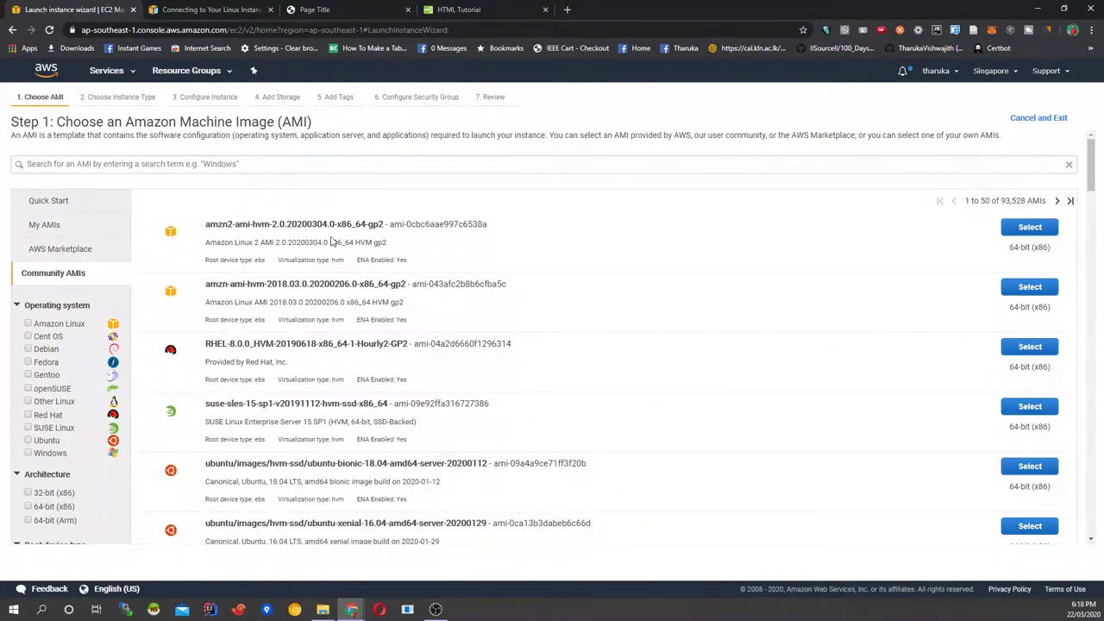
scroll(352, 323, down, 10)
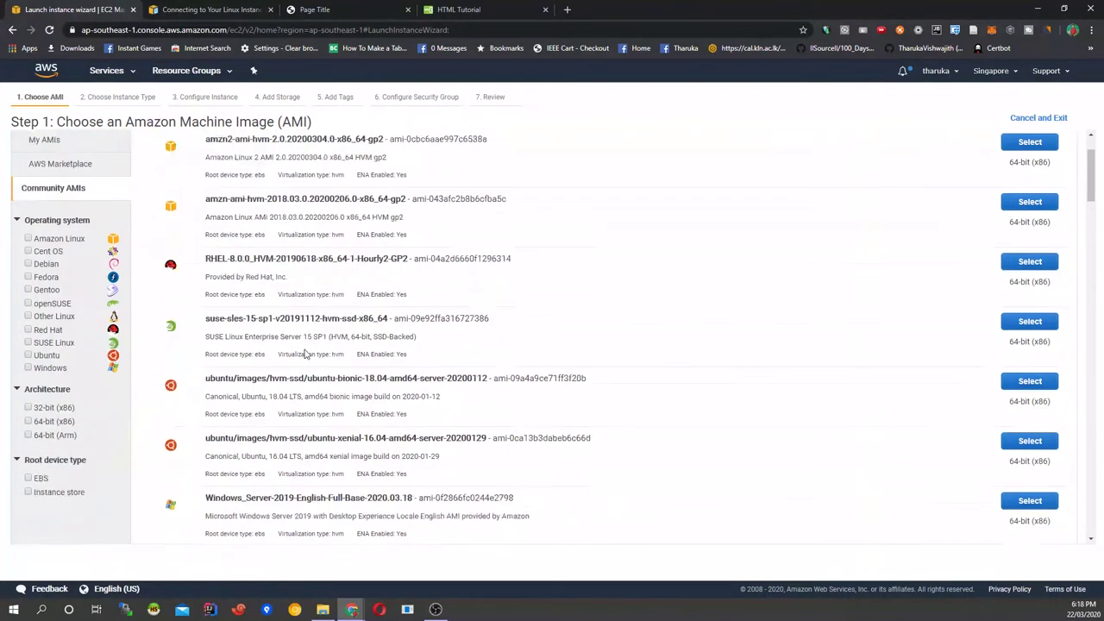
scroll(289, 326, down, 6)
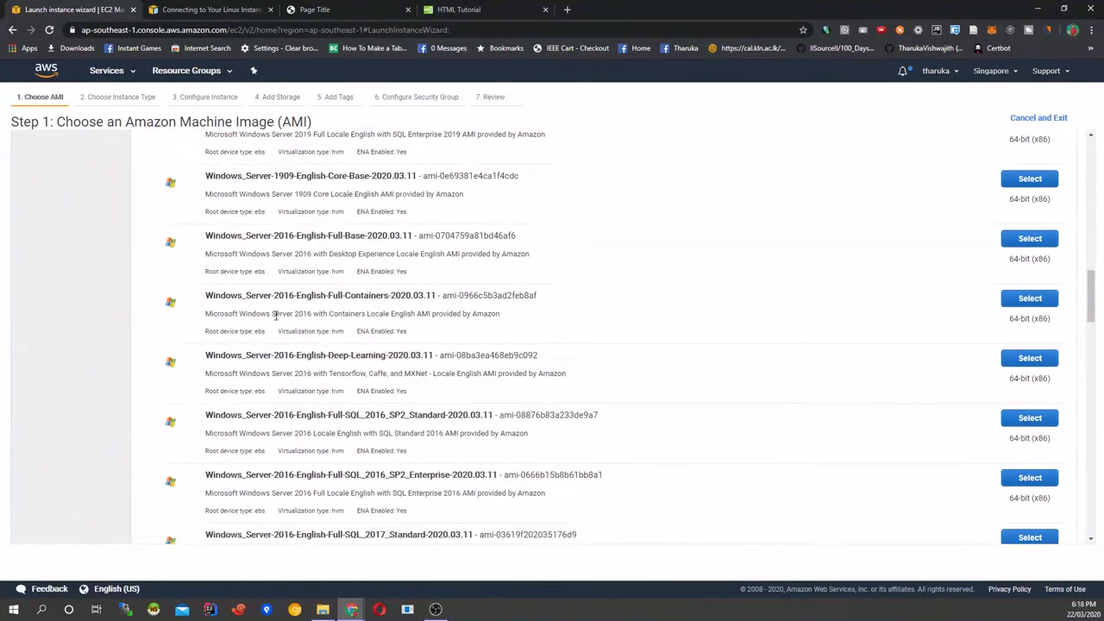
scroll(338, 335, up, 16)
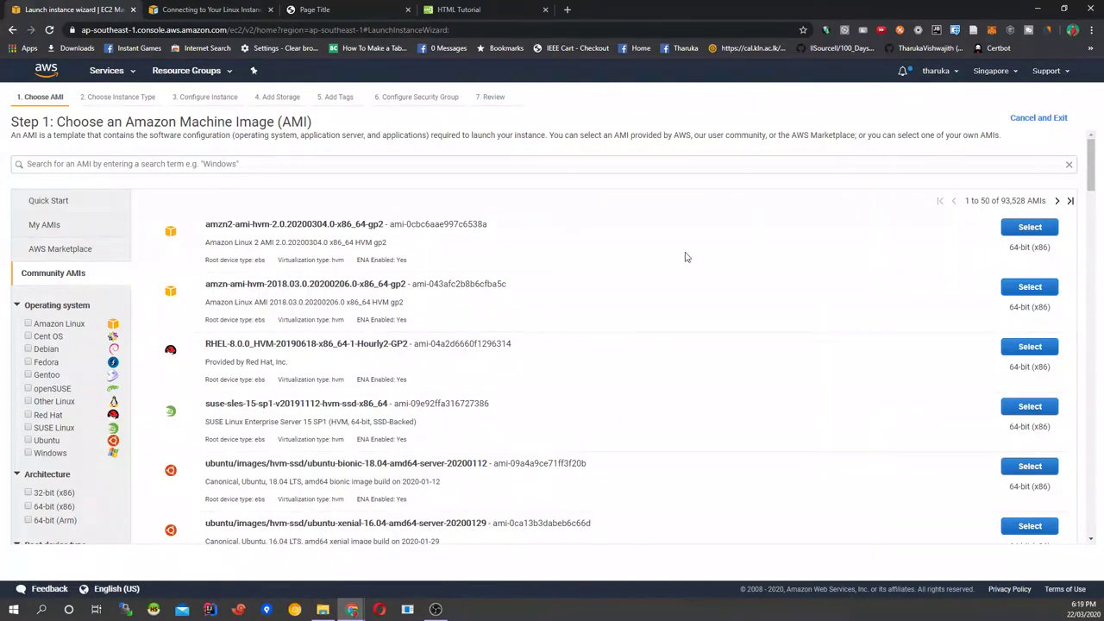
scroll(570, 381, down, 3)
scroll(431, 345, up, 3)
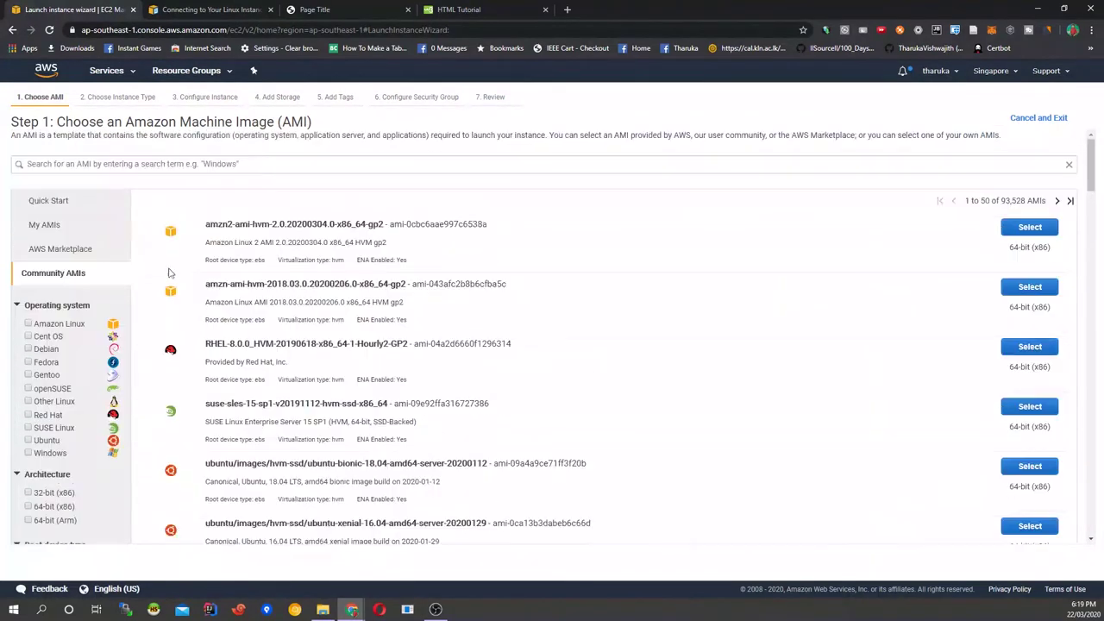
click(57, 231)
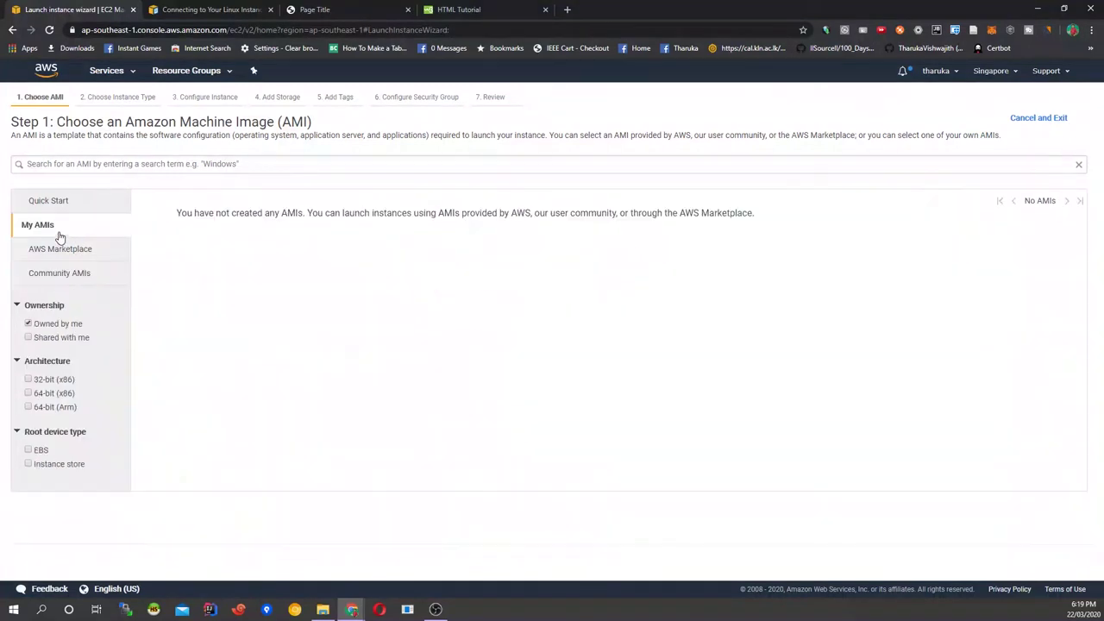
click(91, 273)
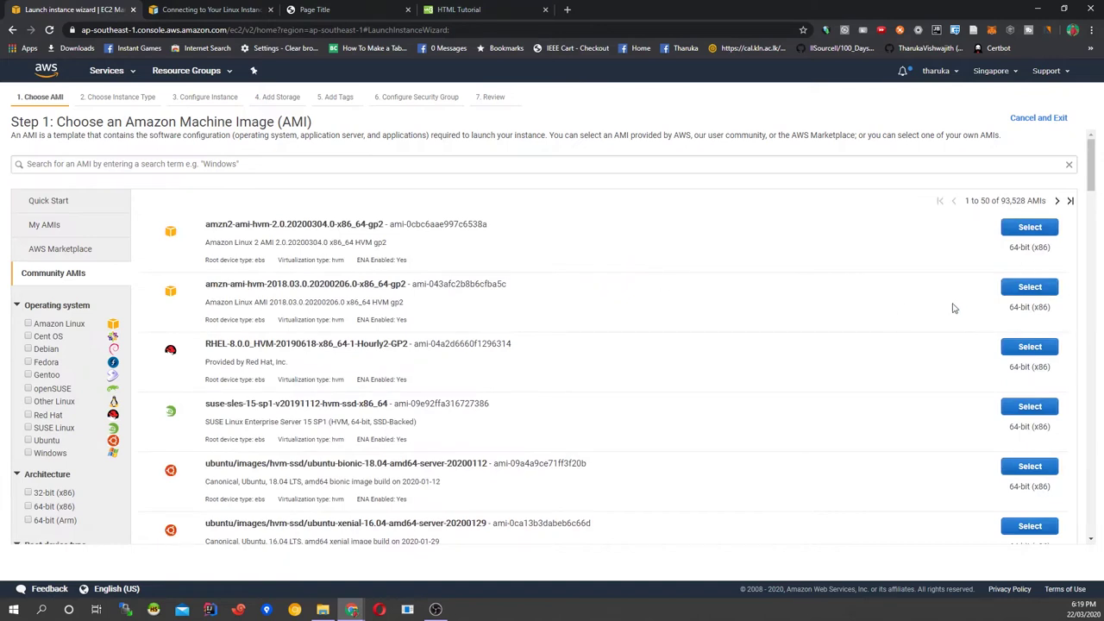
scroll(757, 316, down, 3)
scroll(843, 316, up, 3)
scroll(684, 313, down, 8)
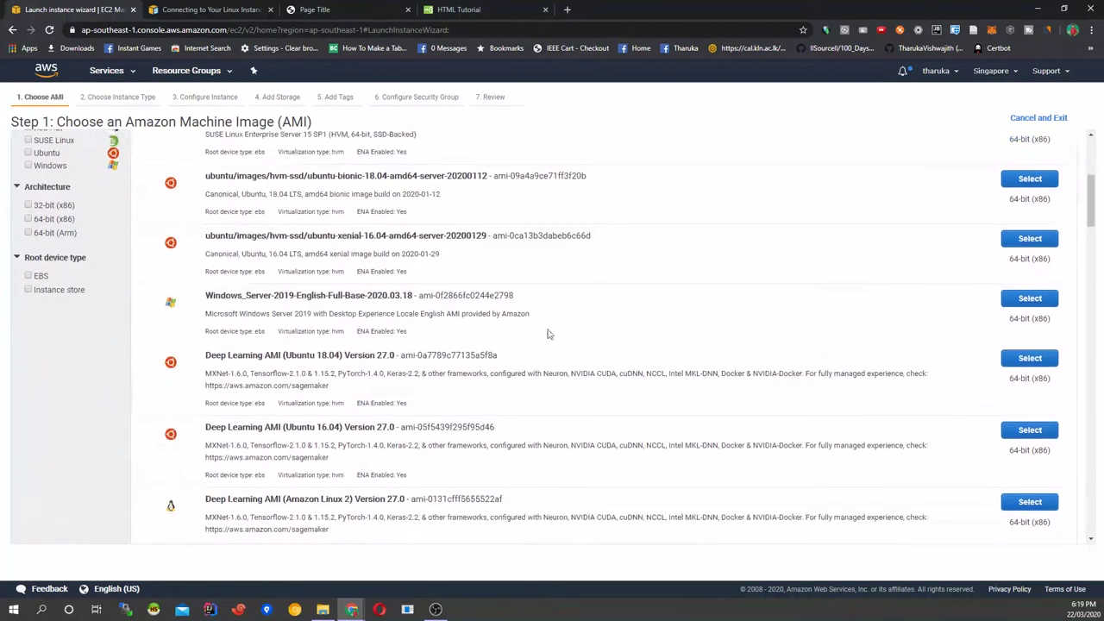
scroll(837, 267, up, 10)
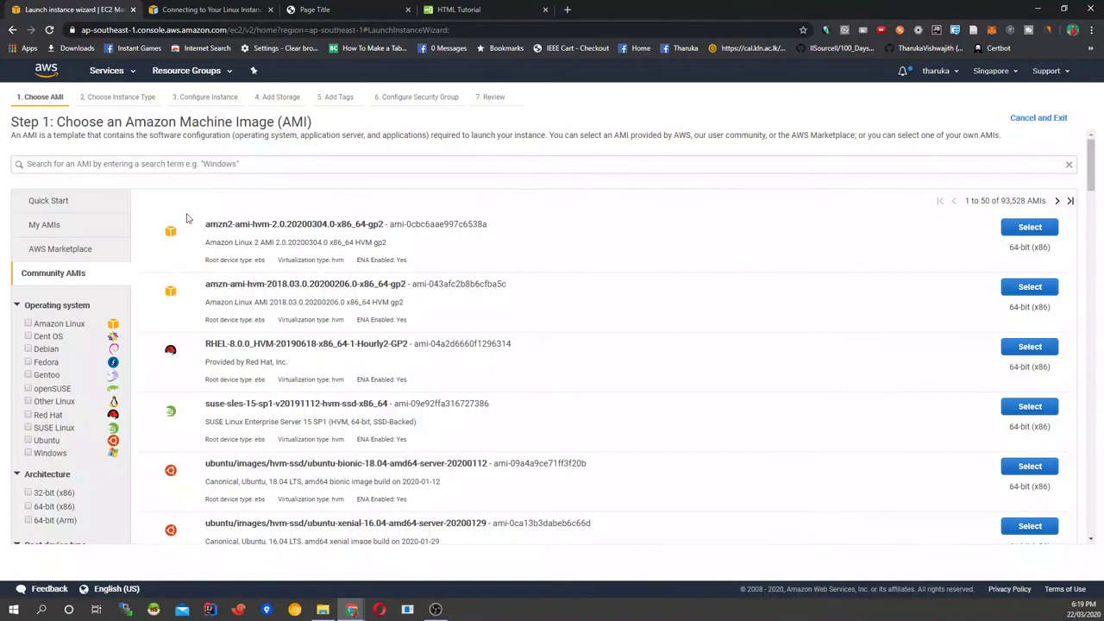
Step: Examine the AWS Marketplace machine images, including the Windows Server, CentOS and Red Hat entries
click(75, 248)
click(68, 259)
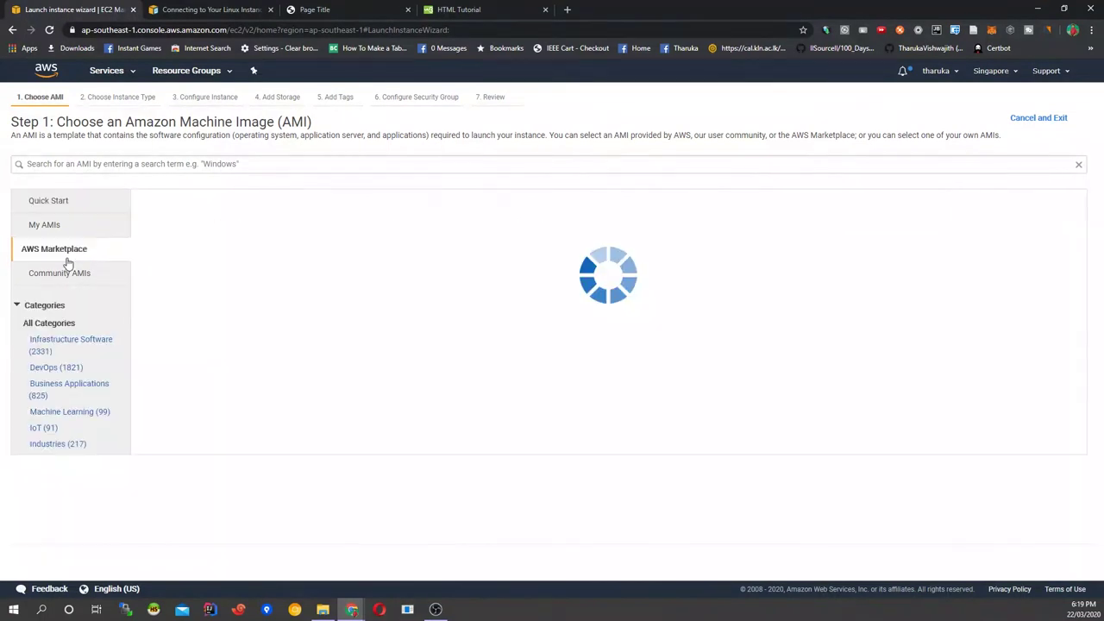
scroll(410, 361, down, 2)
scroll(410, 360, up, 1)
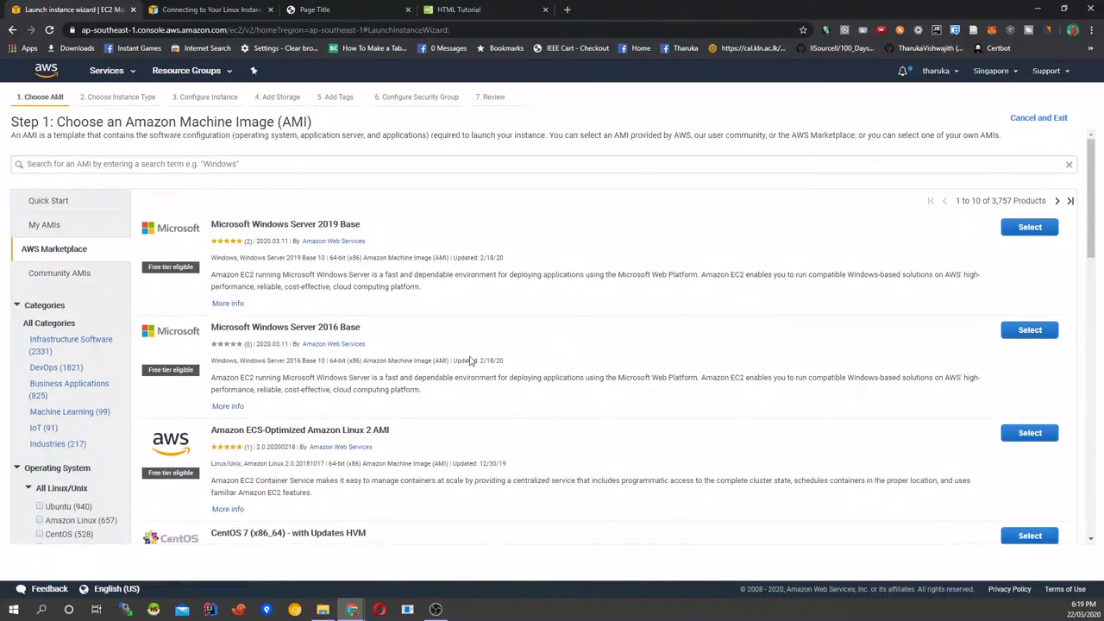
scroll(470, 361, down, 7)
scroll(774, 397, up, 4)
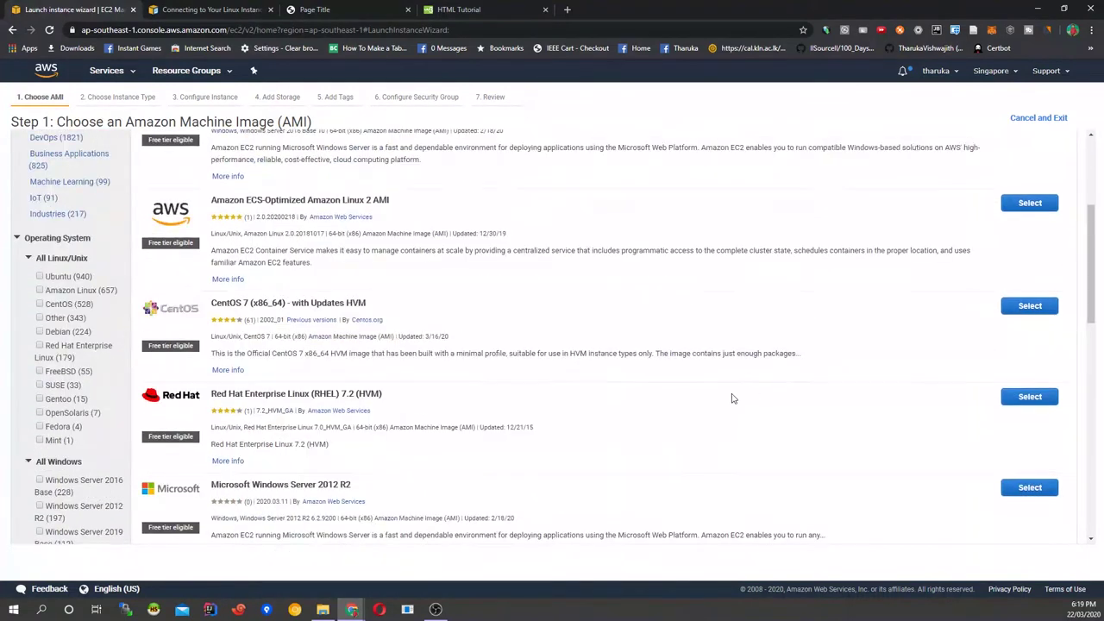
scroll(731, 399, up, 3)
scroll(540, 424, down, 6)
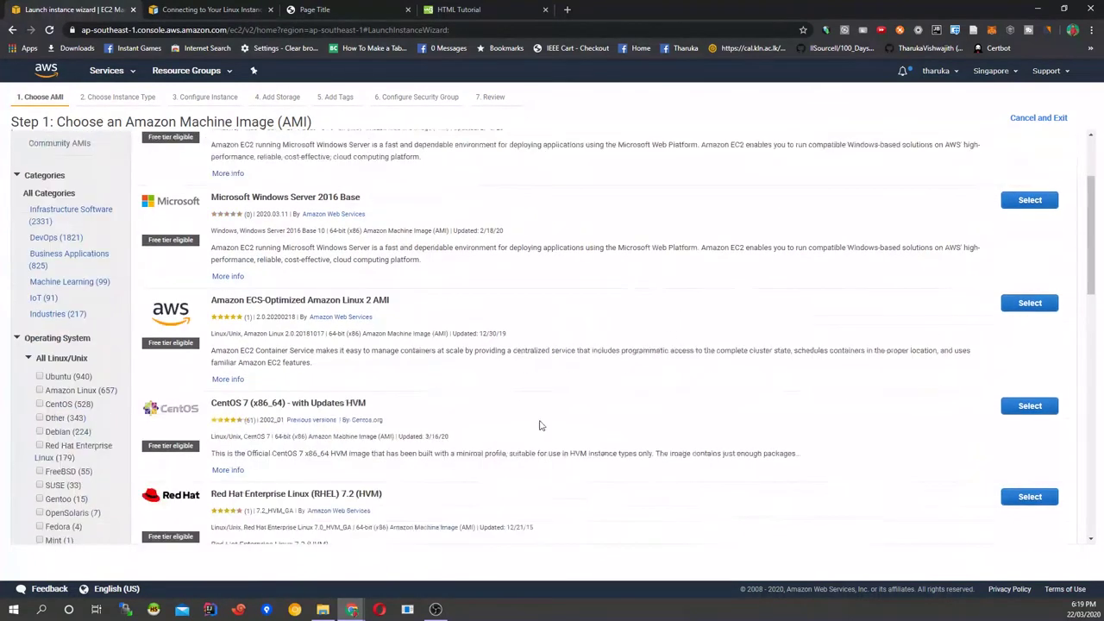
scroll(380, 322, up, 5)
scroll(357, 323, down, 6)
scroll(355, 332, up, 6)
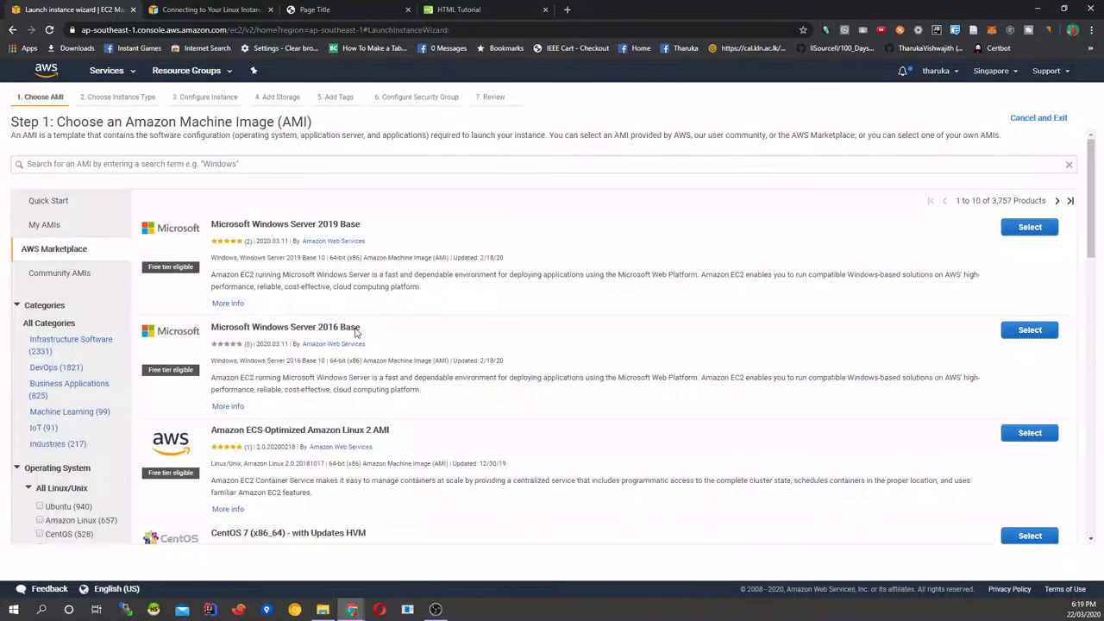
Step: Select the Quick Start image Ubuntu Server 18.04 LTS (HVM), SSD Volume Type, 64-bit (x86), for the instance
click(35, 200)
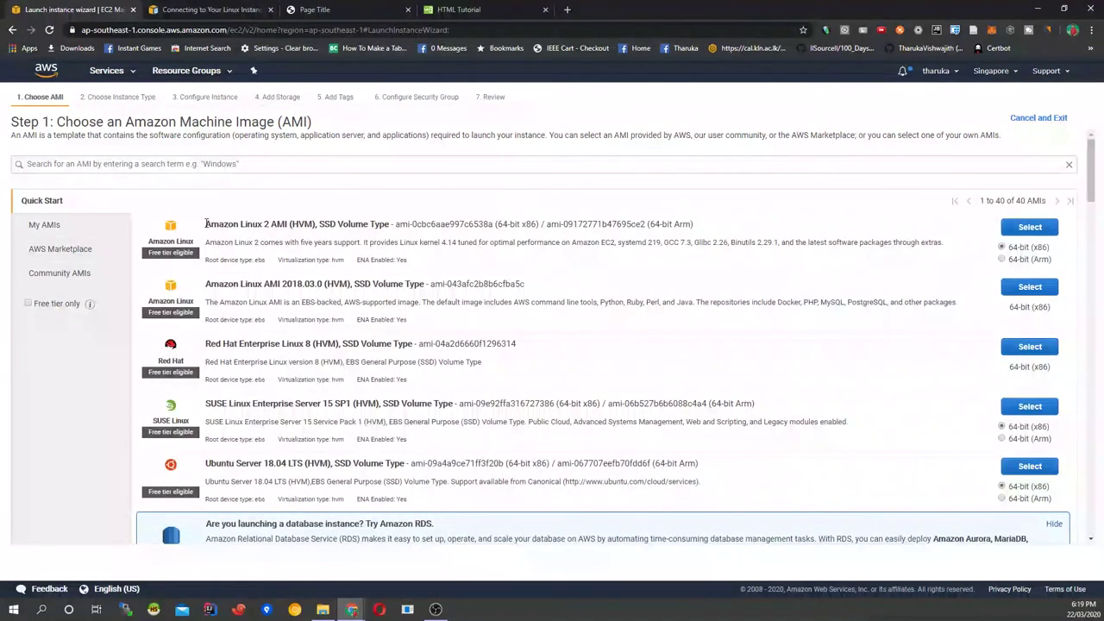
drag(205, 223, 446, 225)
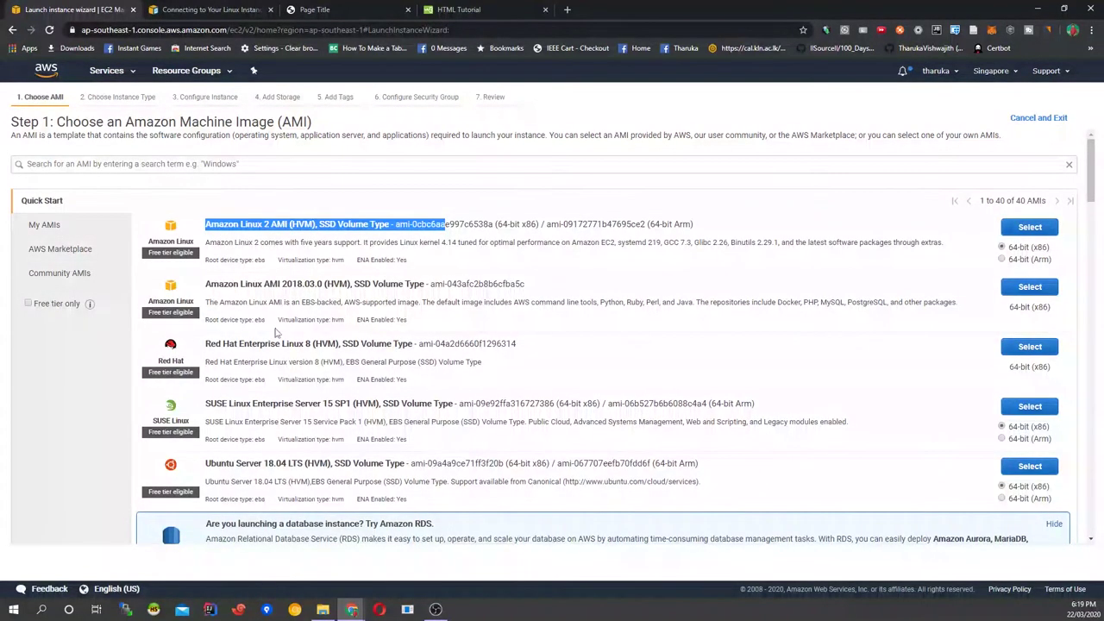
scroll(494, 366, down, 4)
scroll(253, 321, up, 2)
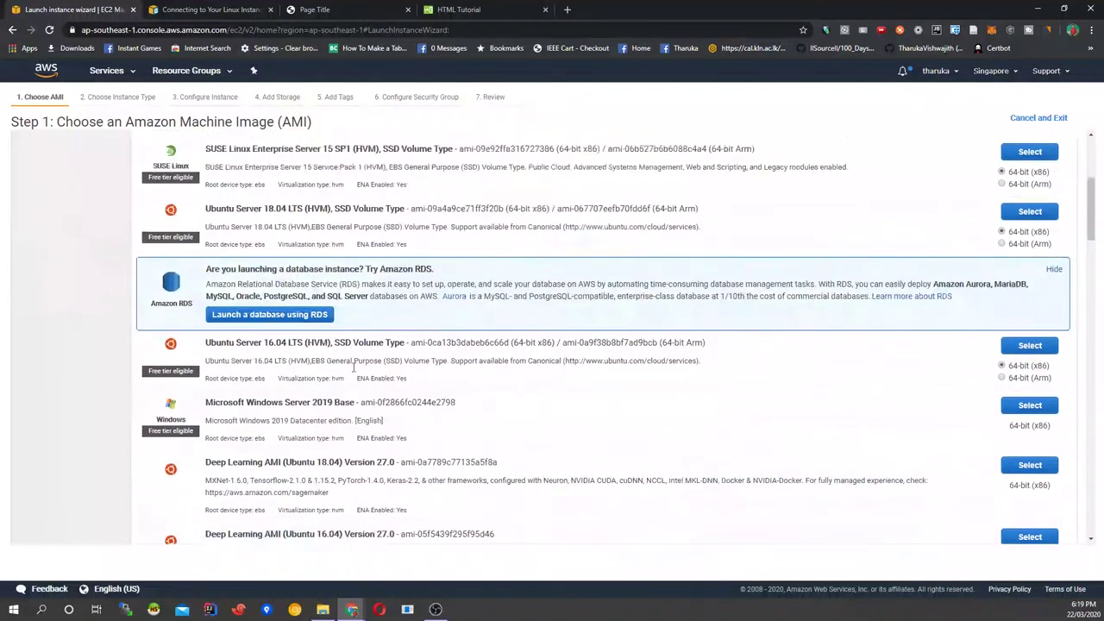
drag(205, 290, 353, 293)
click(328, 293)
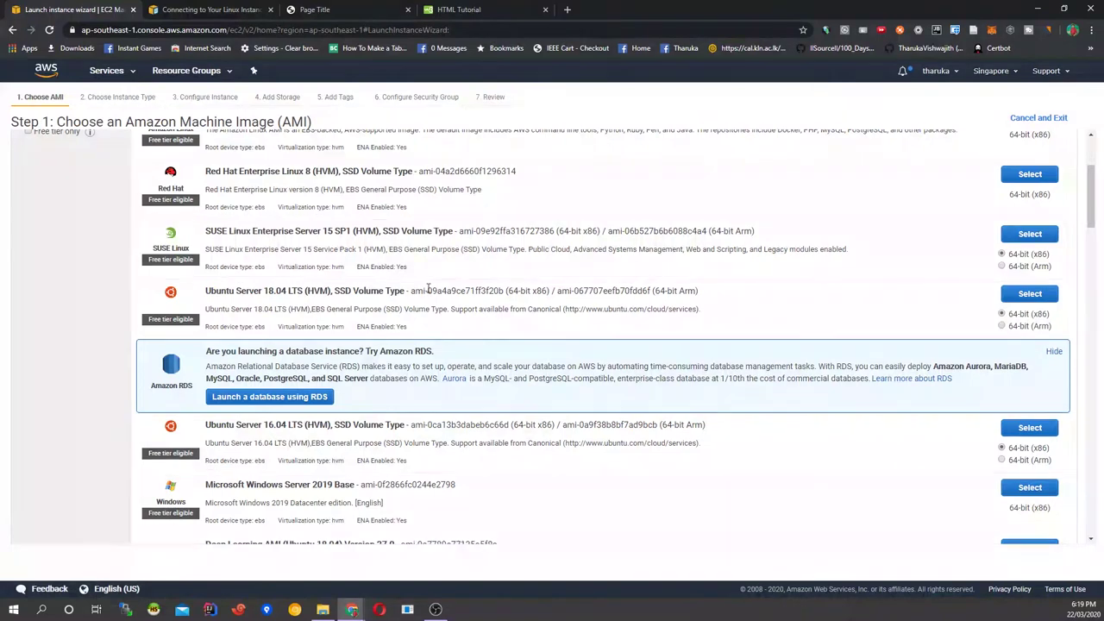
click(1027, 294)
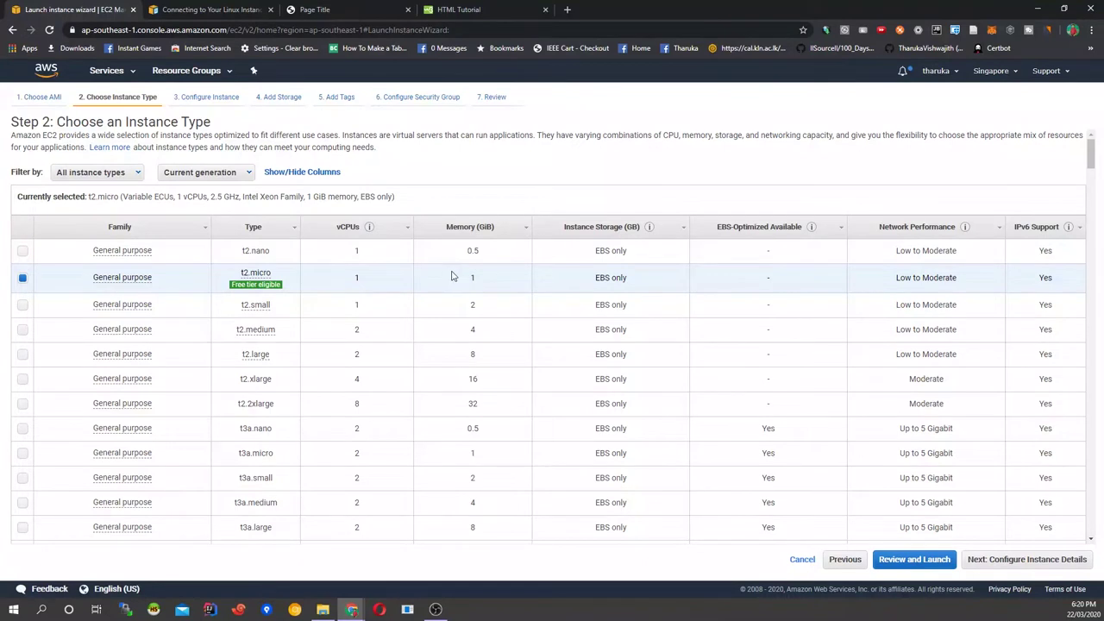
Step: Review the t2.micro type's vCPU, memory and free tier terms, keep it selected and continue to the instance details
drag(359, 278, 326, 281)
drag(457, 278, 500, 284)
mouse_move(240, 290)
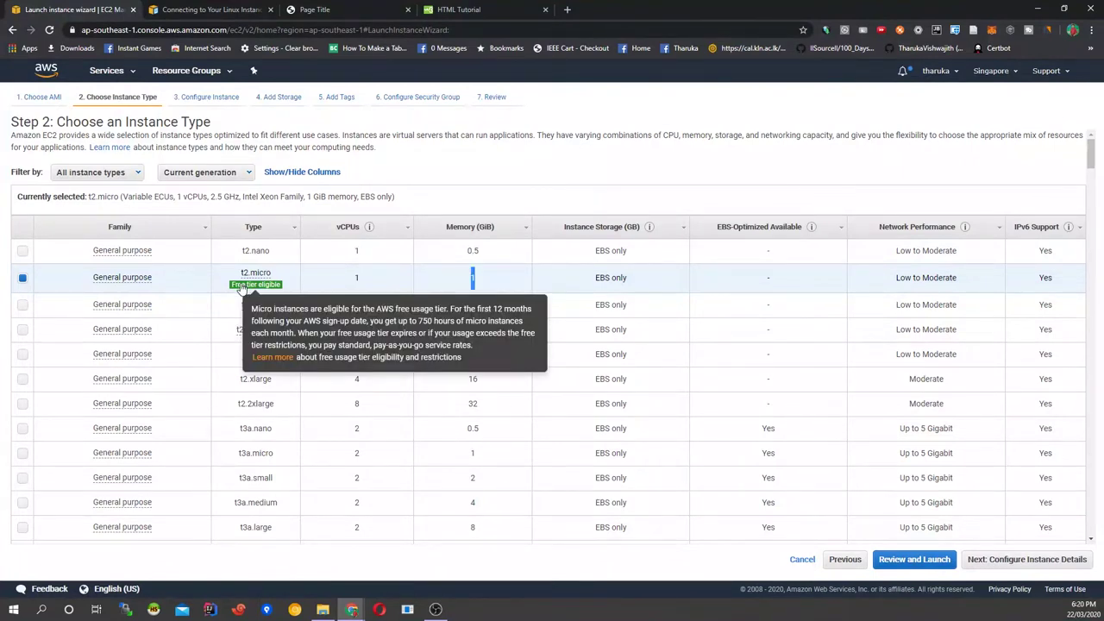
scroll(350, 389, down, 1)
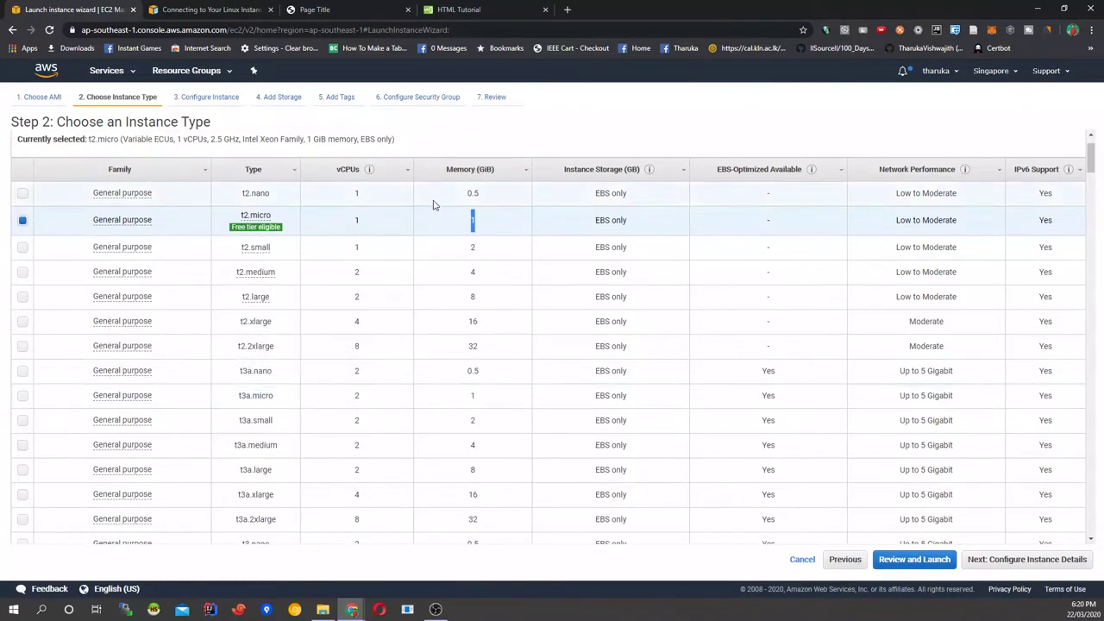
scroll(483, 232, up, 1)
mouse_move(296, 303)
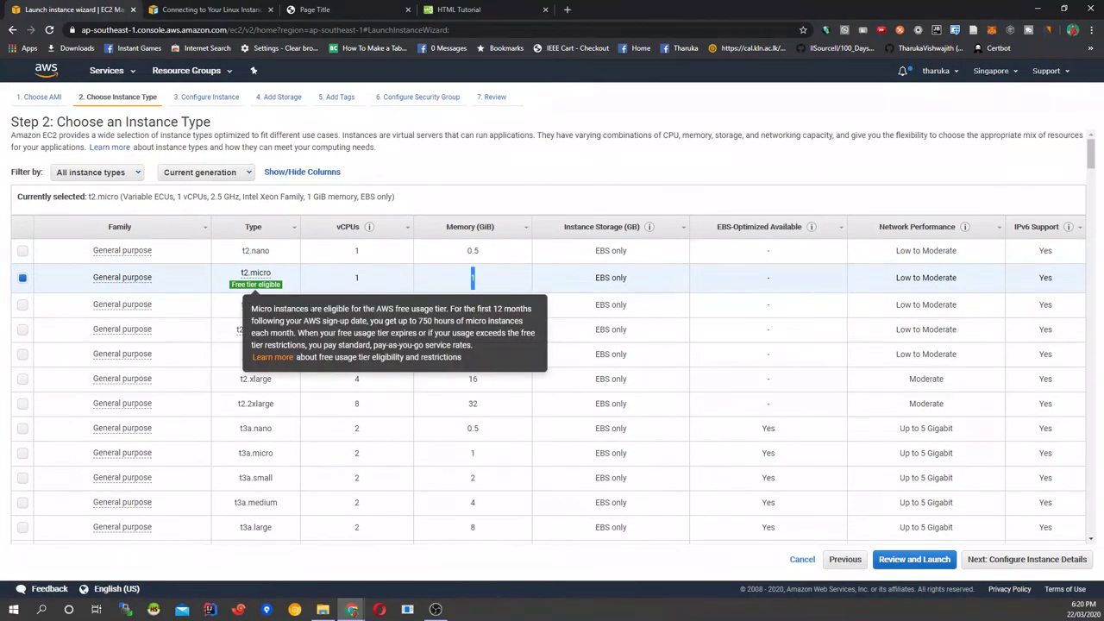
click(1002, 559)
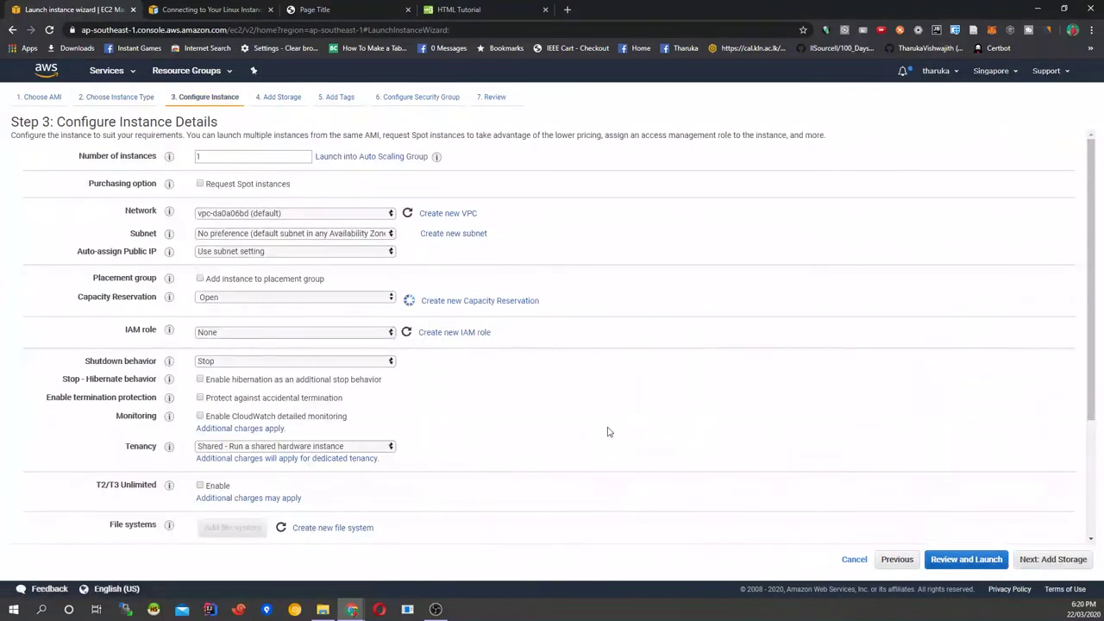
Step: Keep the default instance details with one instance and IAM role None, and continue to the storage settings
double_click(287, 160)
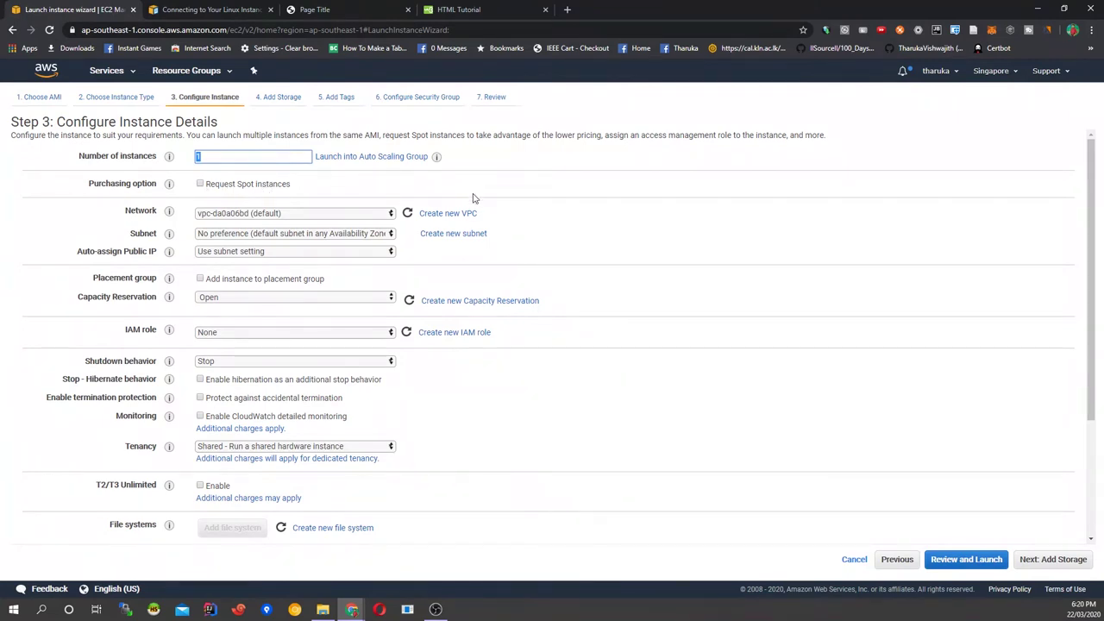
click(424, 188)
scroll(833, 411, down, 1)
scroll(832, 411, up, 1)
click(356, 333)
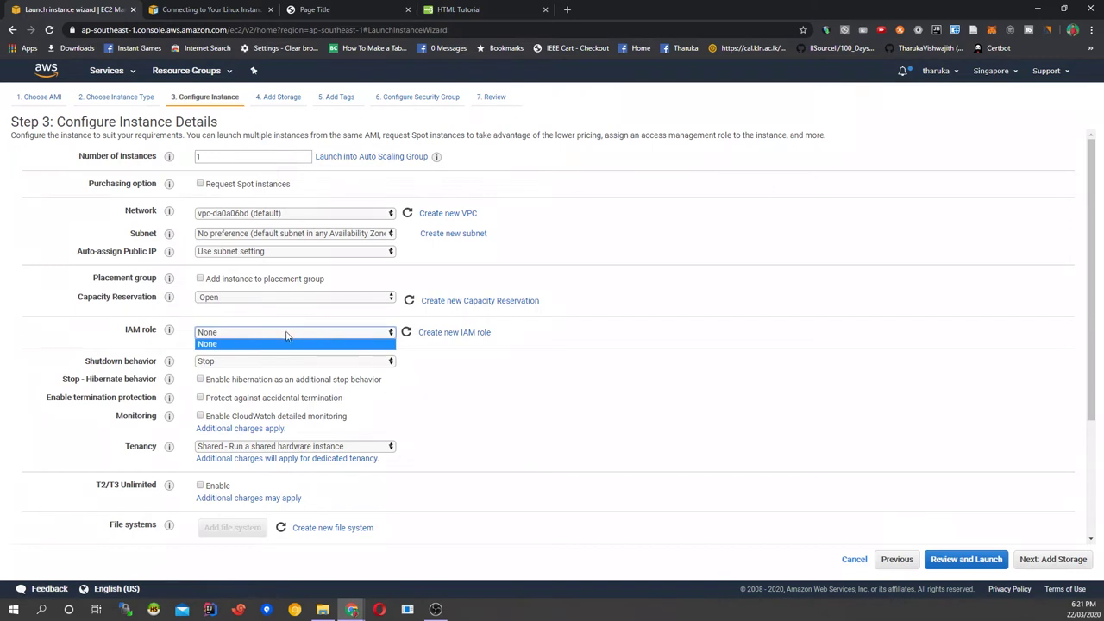
click(347, 344)
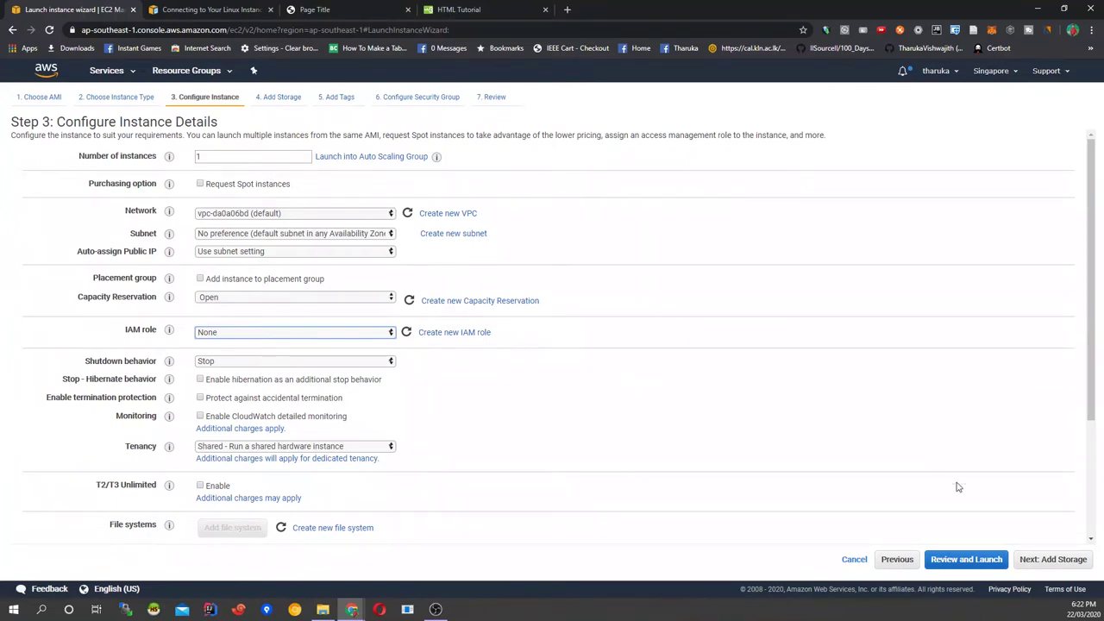
click(1029, 569)
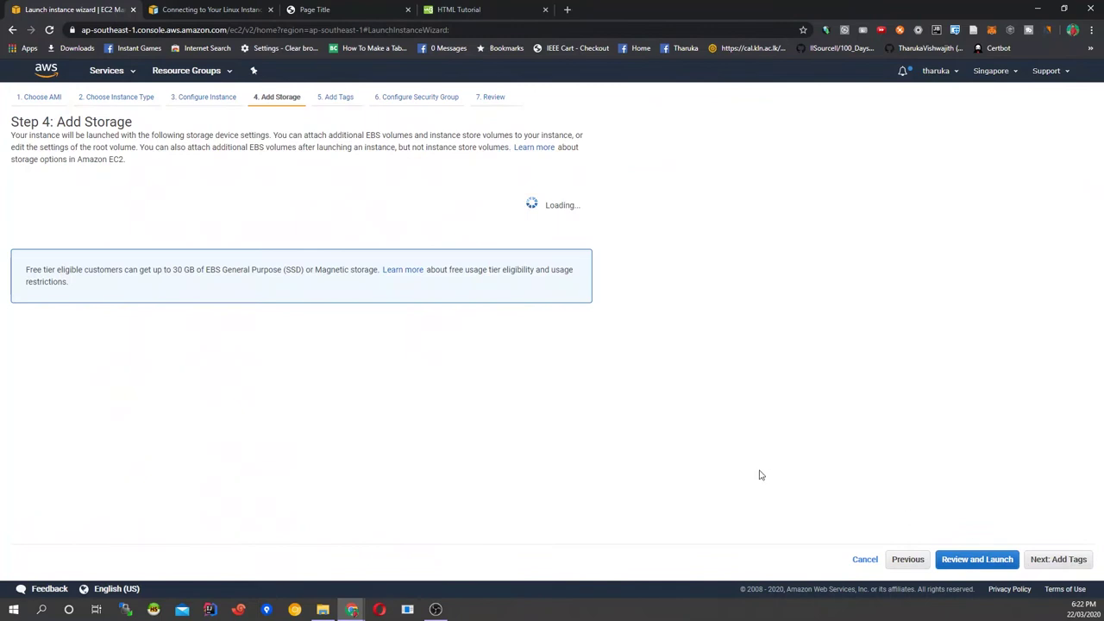
Step: Check the root volume size against the free tier storage limit, keep the default volume and continue to the tags
drag(323, 223, 279, 222)
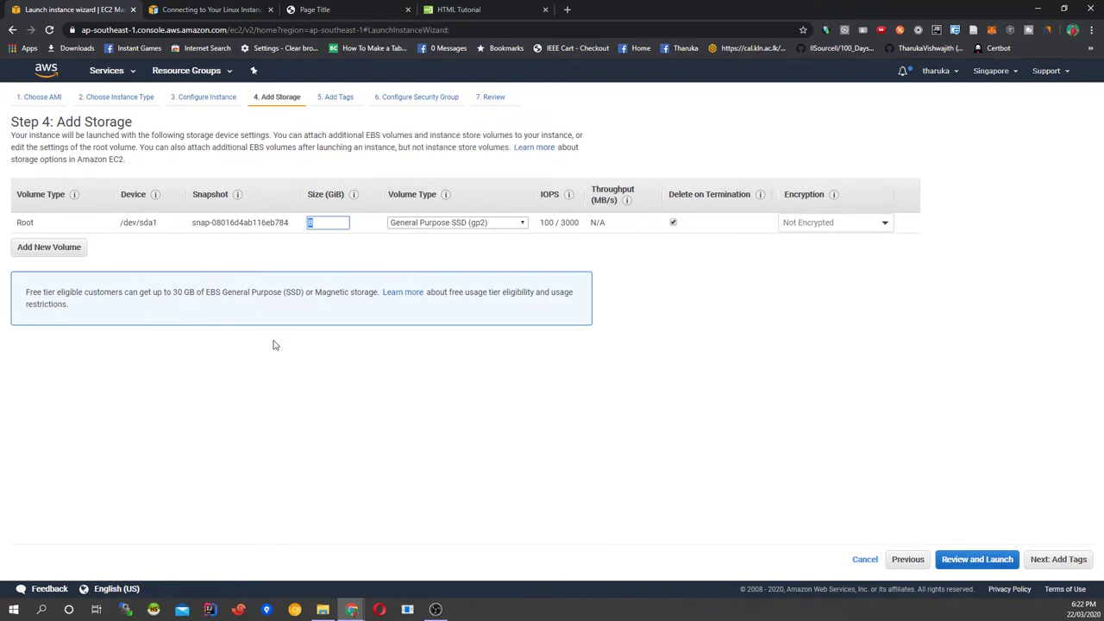
drag(164, 293, 220, 293)
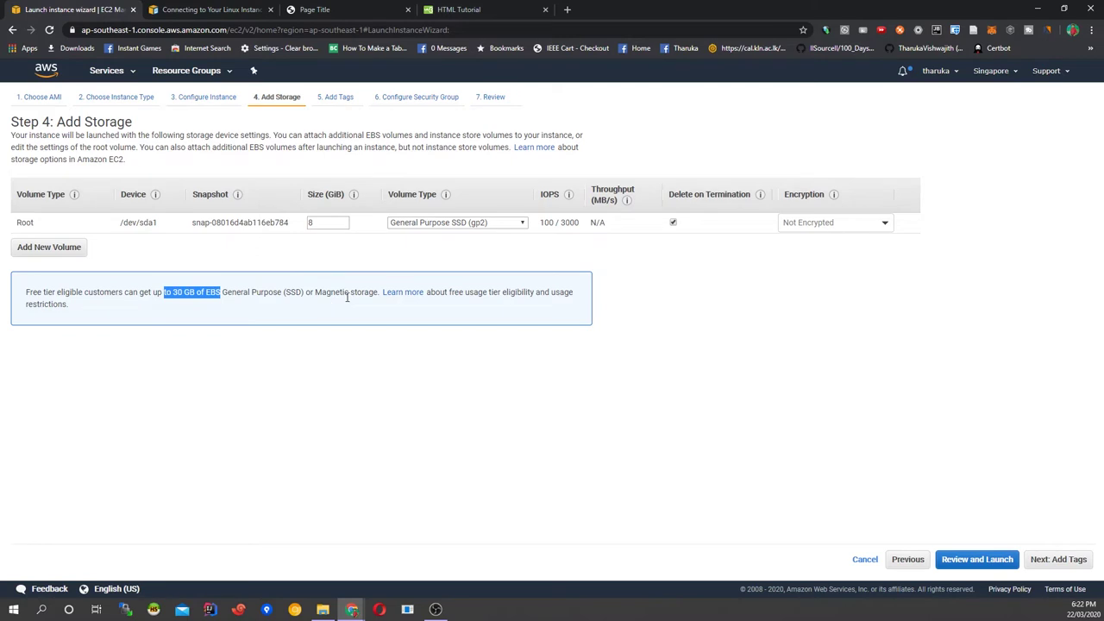
double_click(69, 293)
click(211, 311)
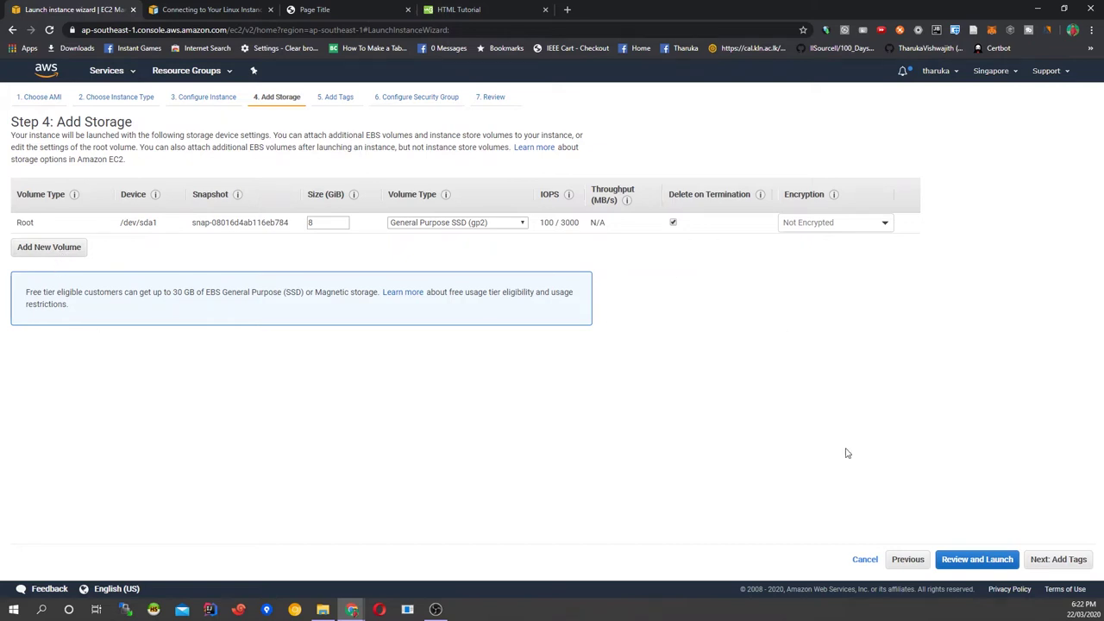
click(1043, 566)
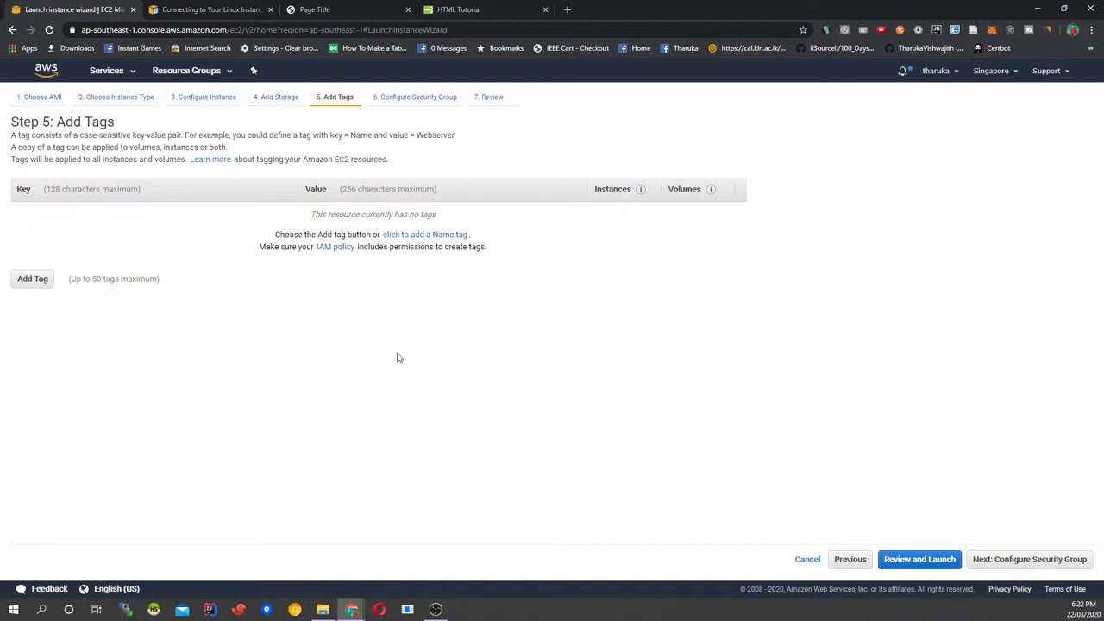
Step: Skip the tags, keep the new security group with its default SSH rule after viewing the existing groups, and continue to the review
click(1054, 560)
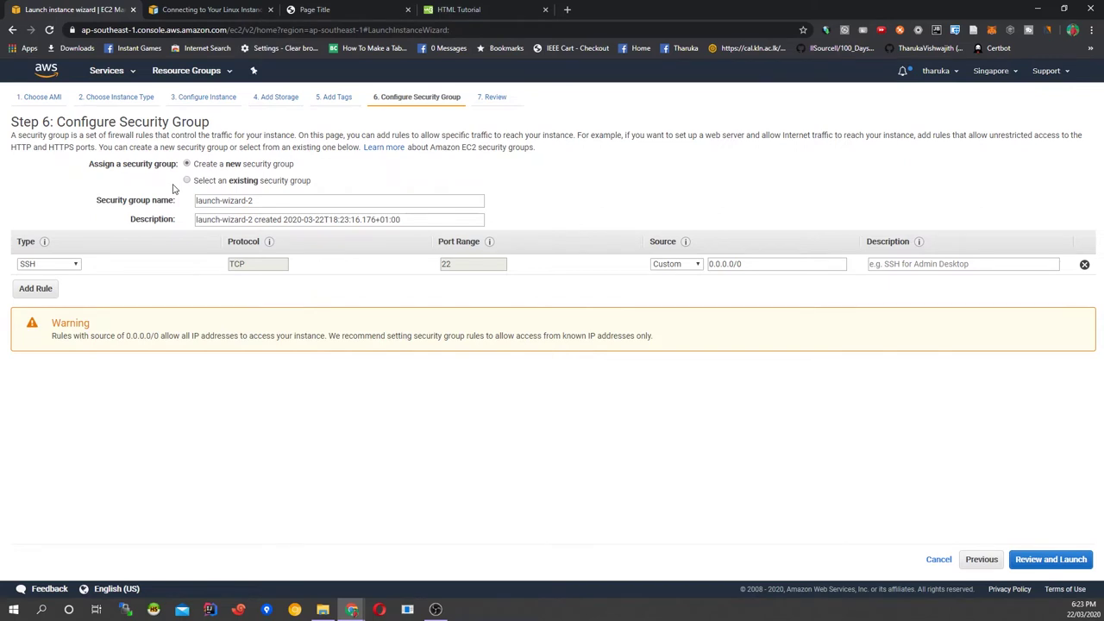
click(274, 180)
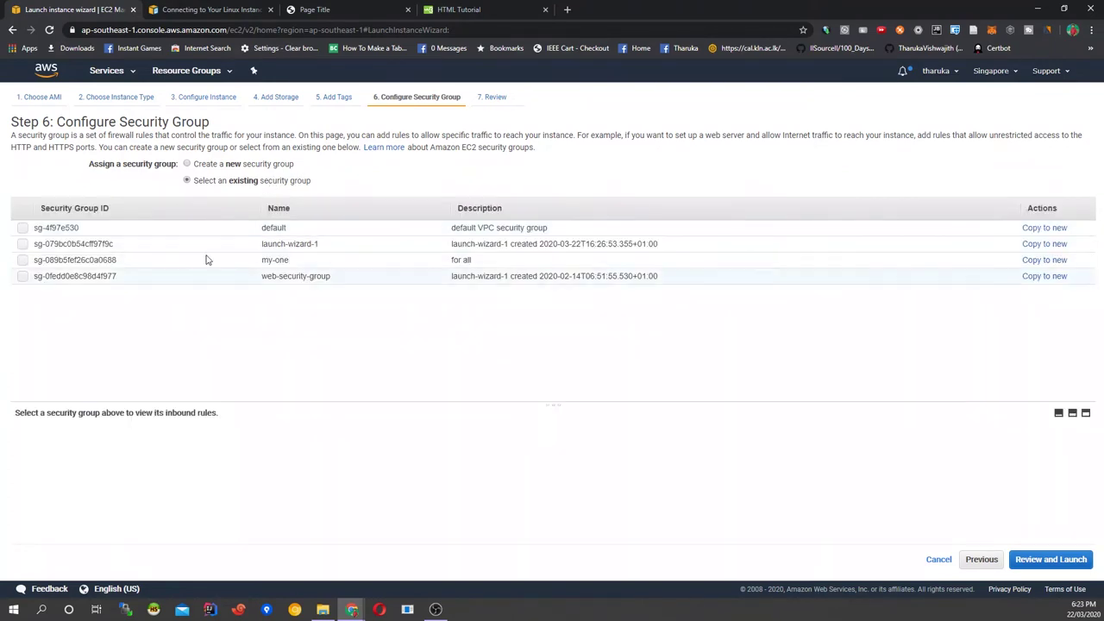
click(262, 169)
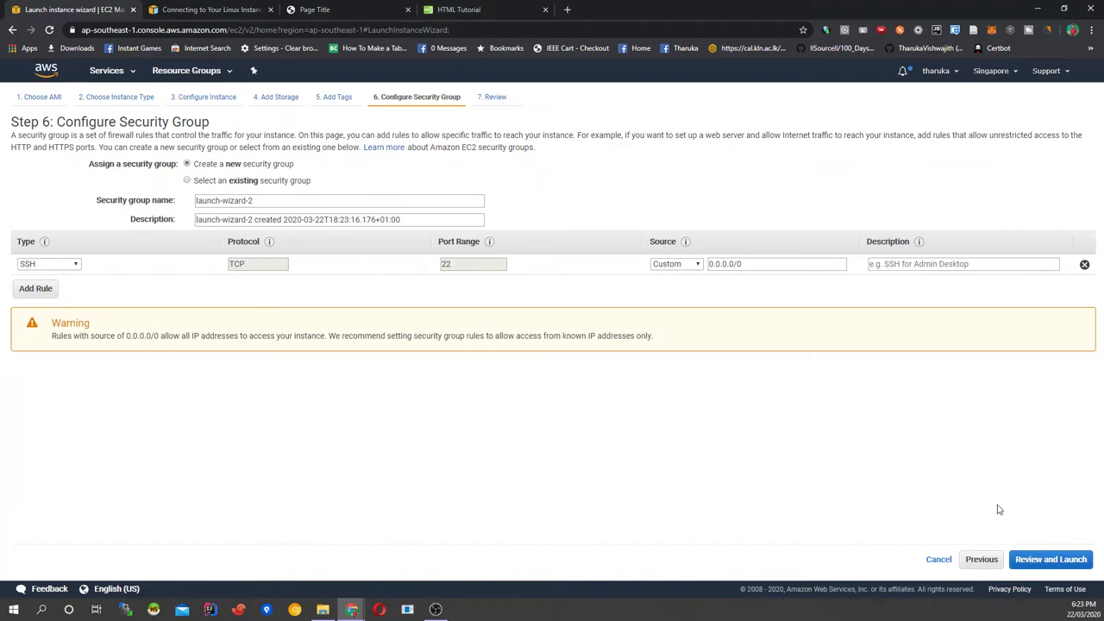
click(1058, 562)
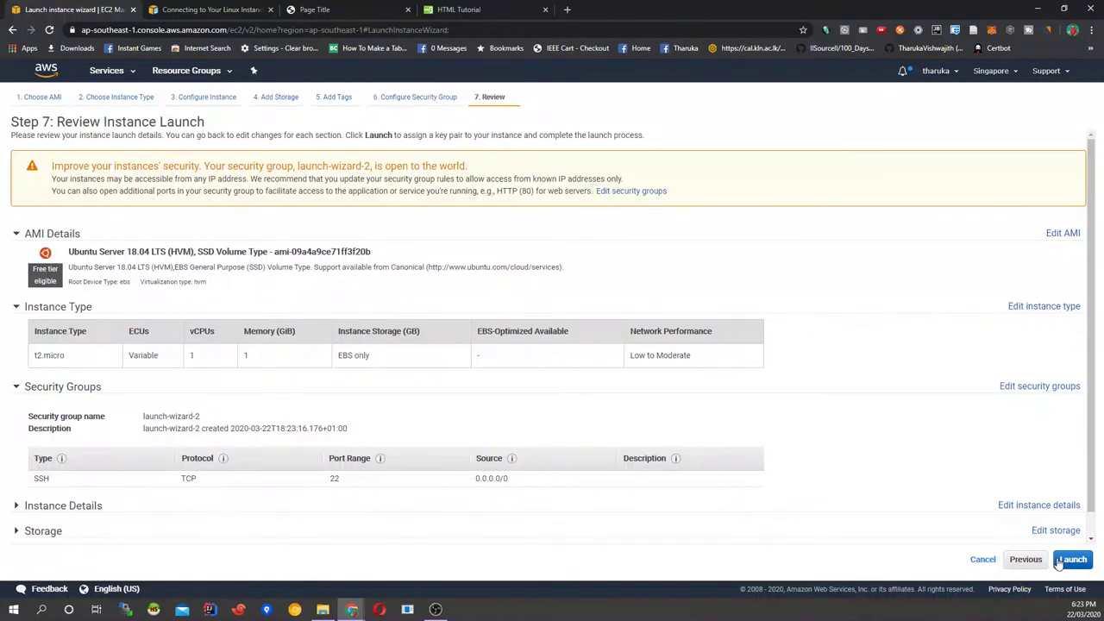
Step: Review the launch summary and the security group warning, and proceed to the key pair selection for the launch
scroll(712, 399, down, 1)
scroll(710, 397, up, 1)
scroll(517, 392, down, 1)
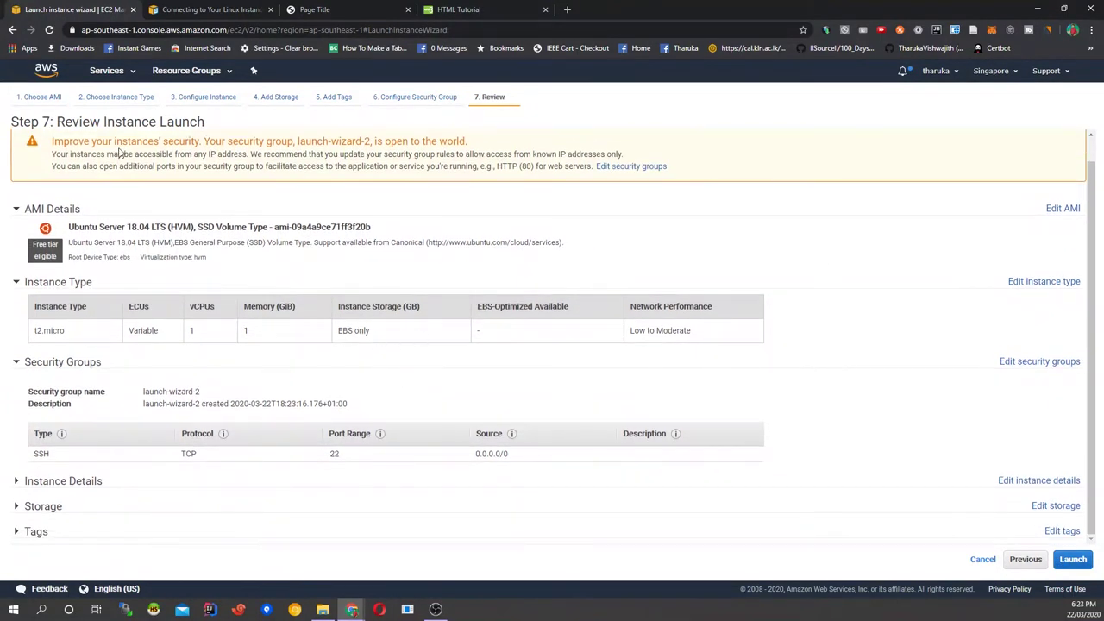
drag(210, 141, 520, 144)
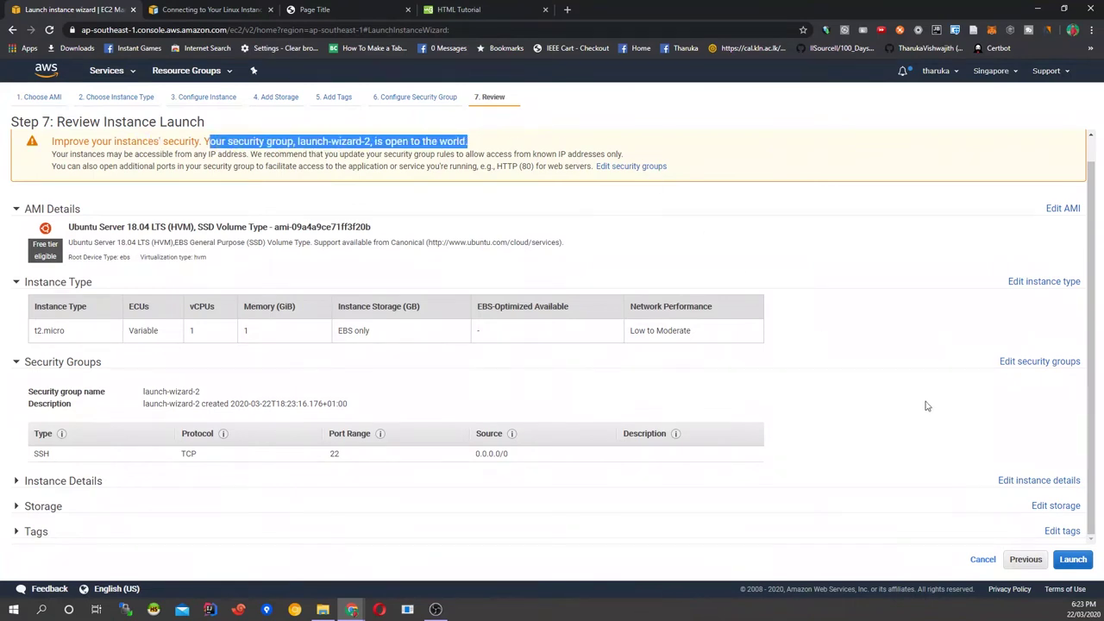
click(1073, 559)
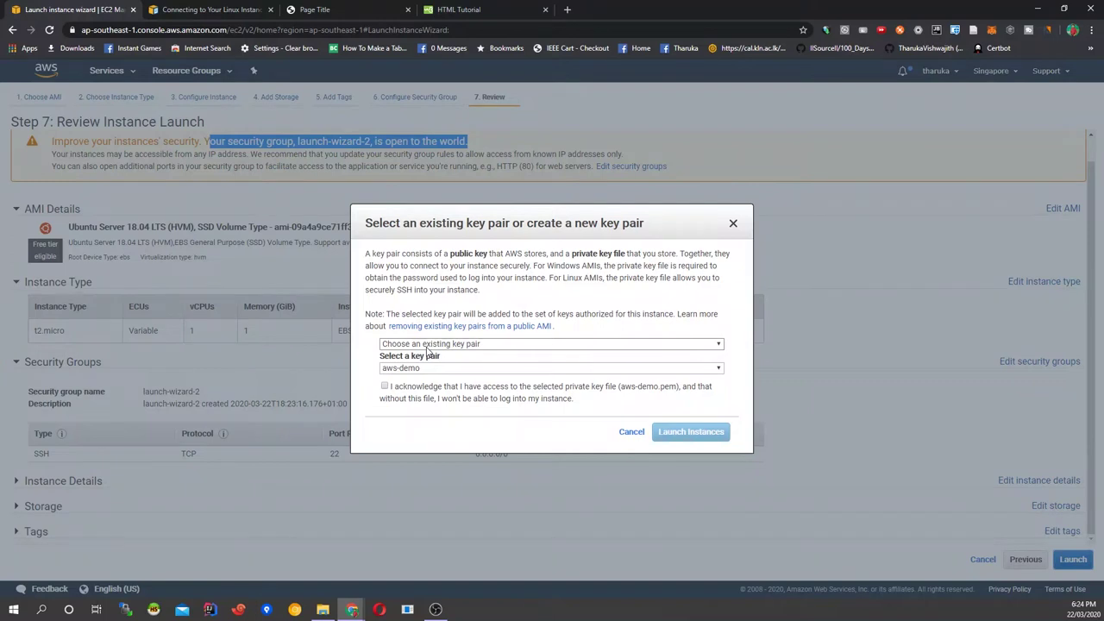
Step: Examine the key pair options and the existing key pairs available for the instance
click(434, 345)
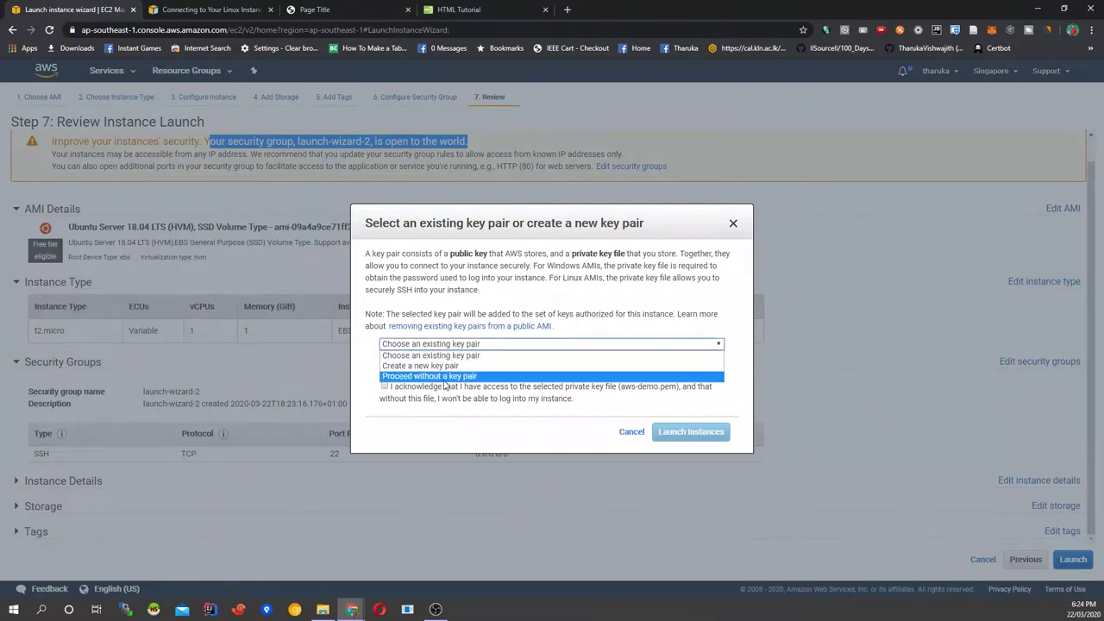
click(435, 354)
click(422, 368)
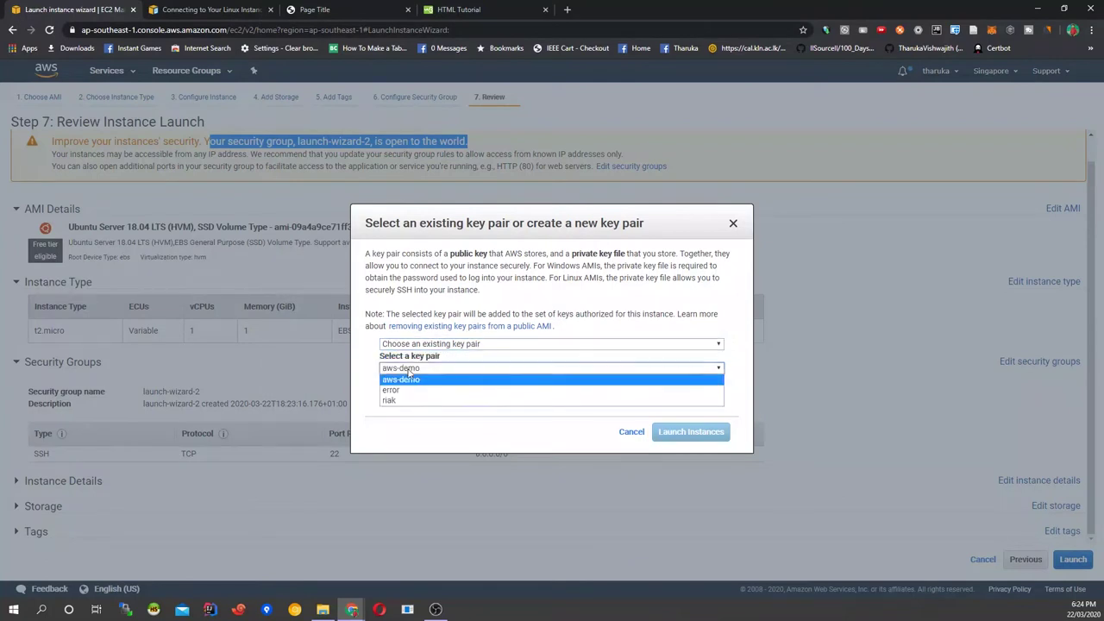
click(437, 368)
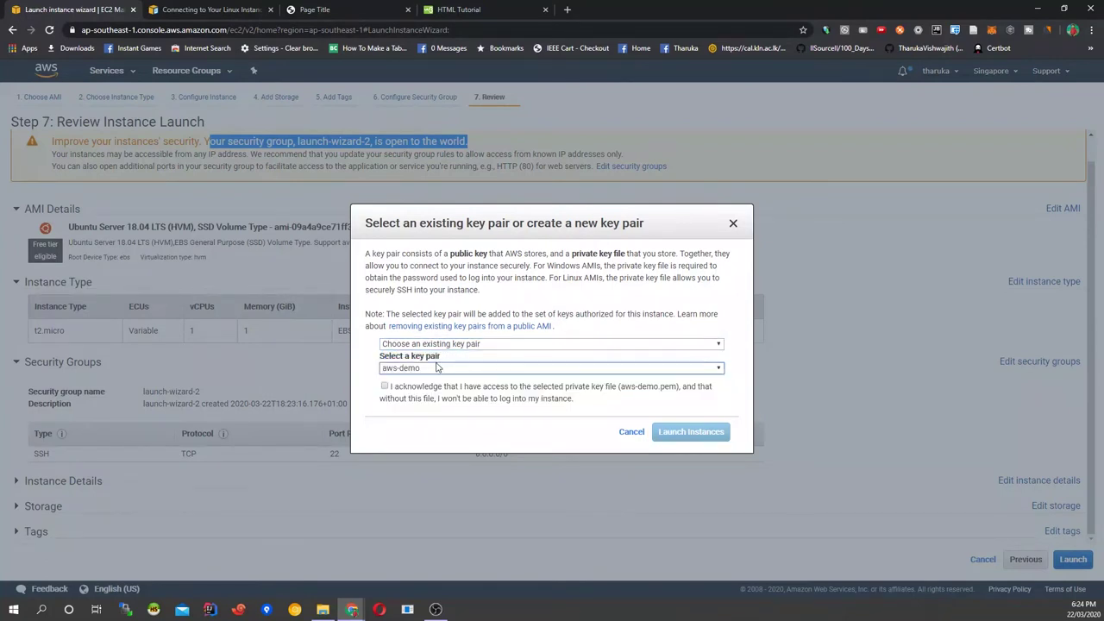
Step: Create a new key pair named demo, download its private key file and launch the instance
click(441, 343)
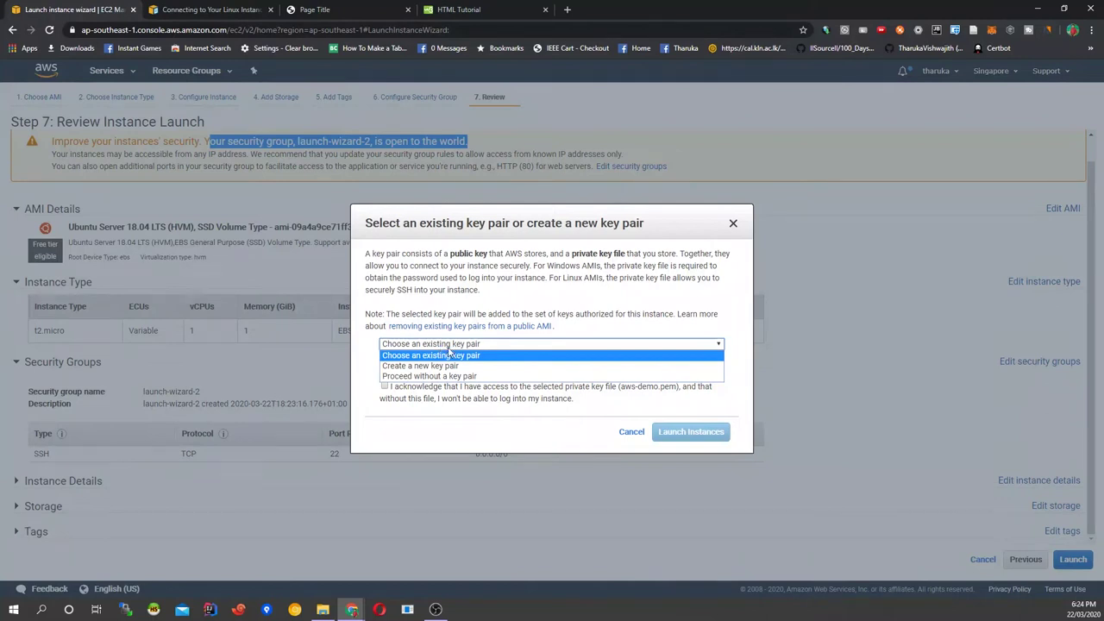
click(417, 366)
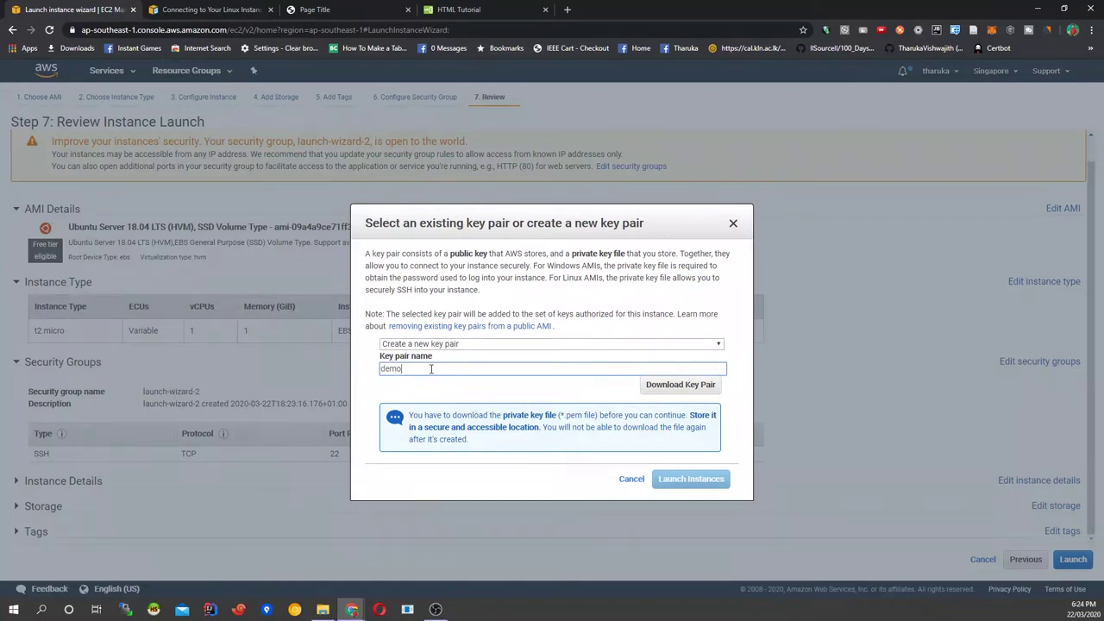
click(694, 392)
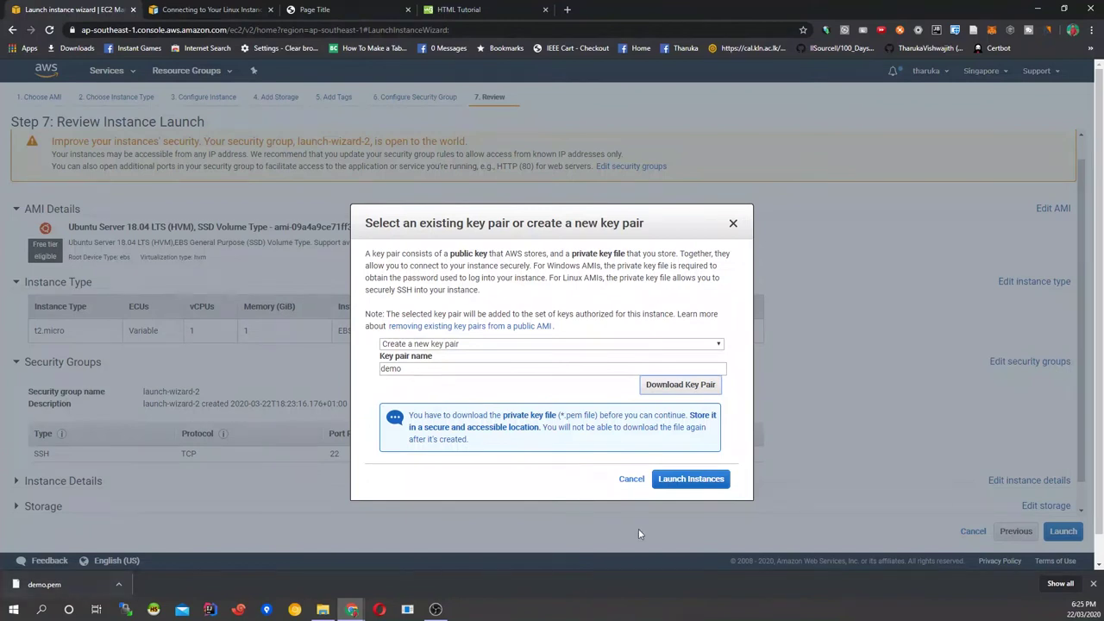
click(691, 479)
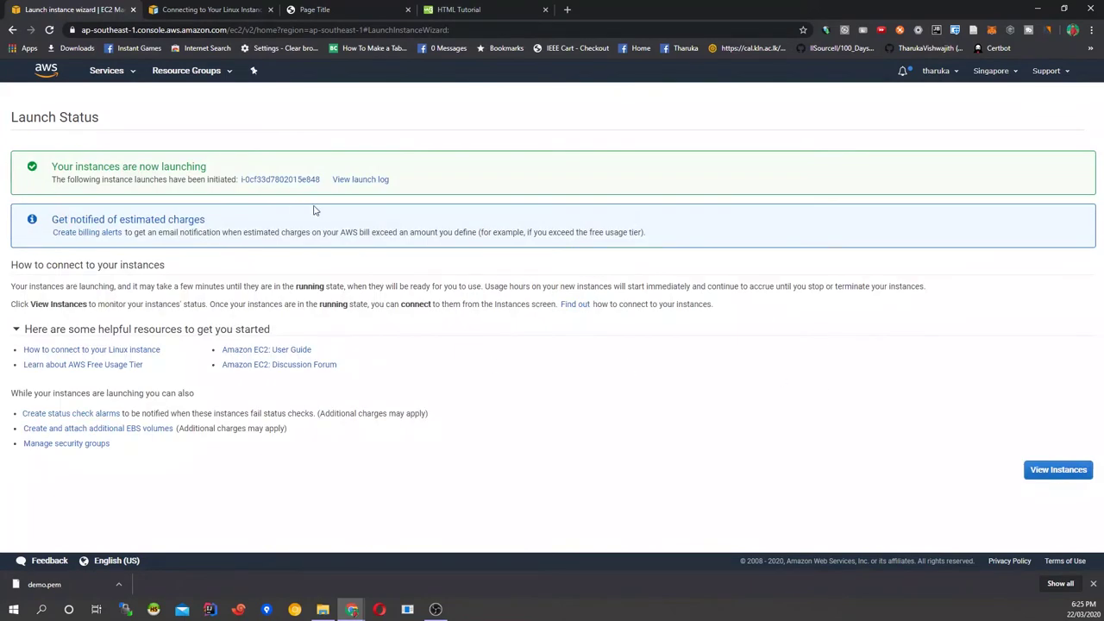
Step: View the instances list, refresh it and check the new instance's state and IPv4 public IP
click(1046, 474)
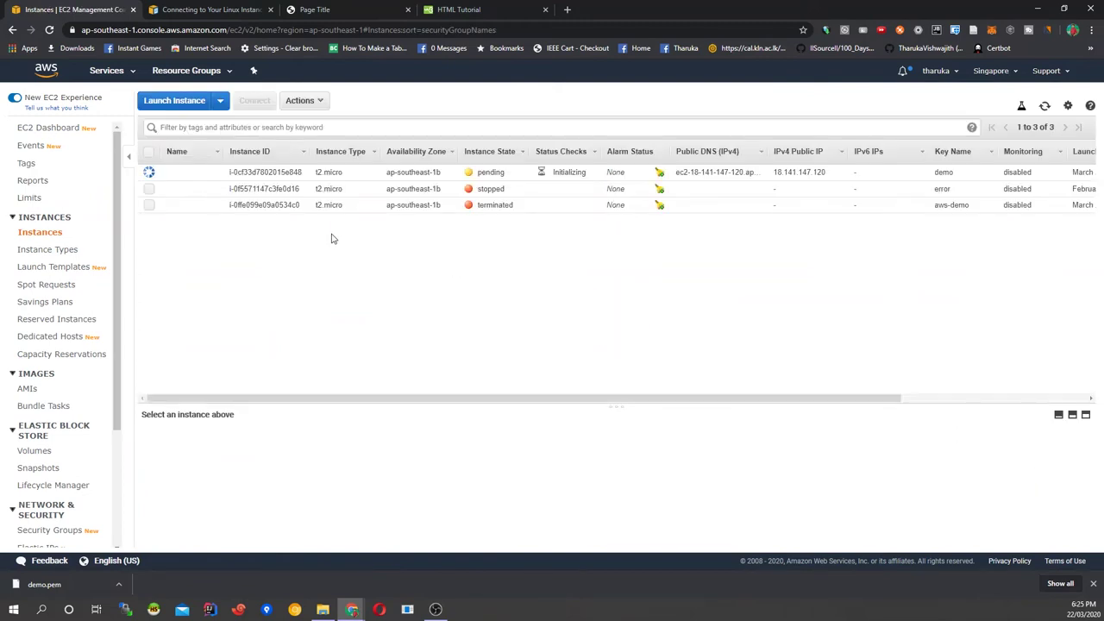
drag(224, 177, 509, 172)
double_click(490, 171)
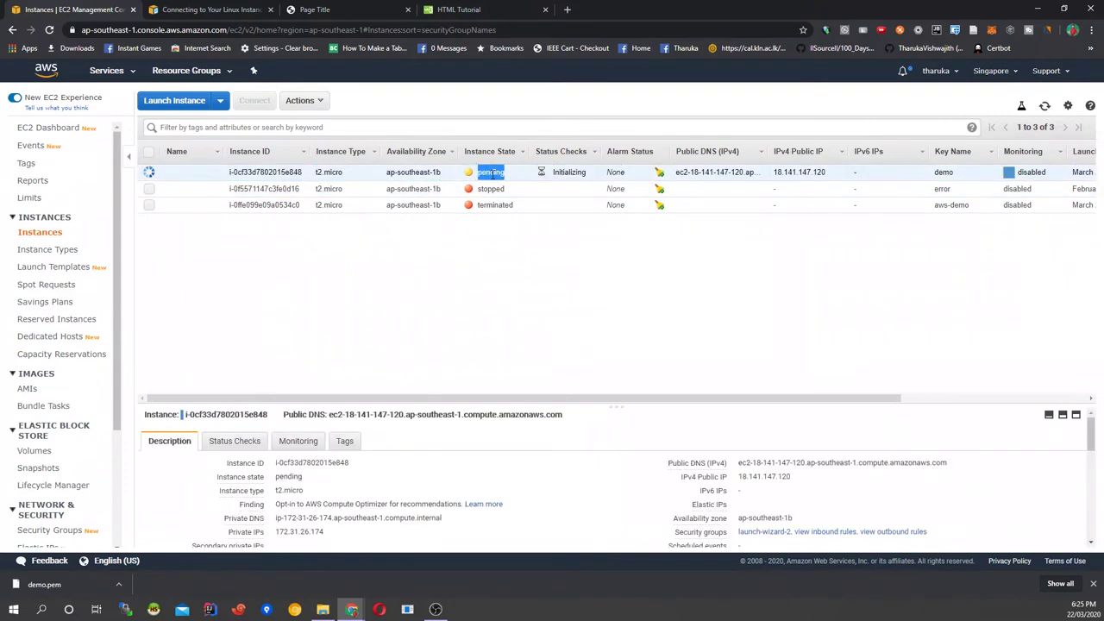
click(259, 190)
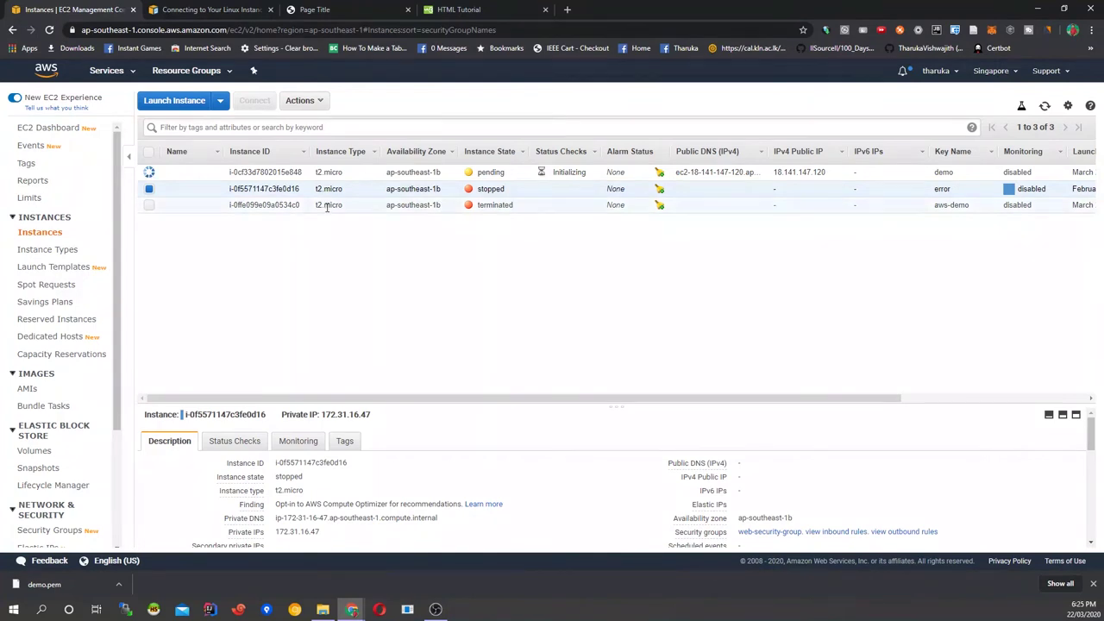
click(1044, 105)
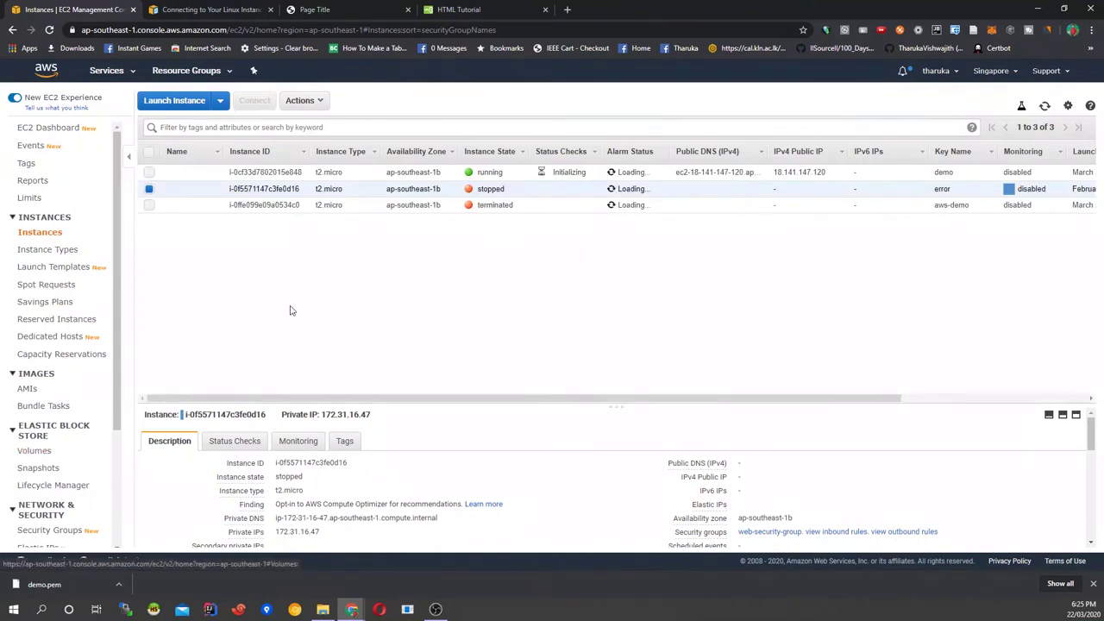
click(472, 178)
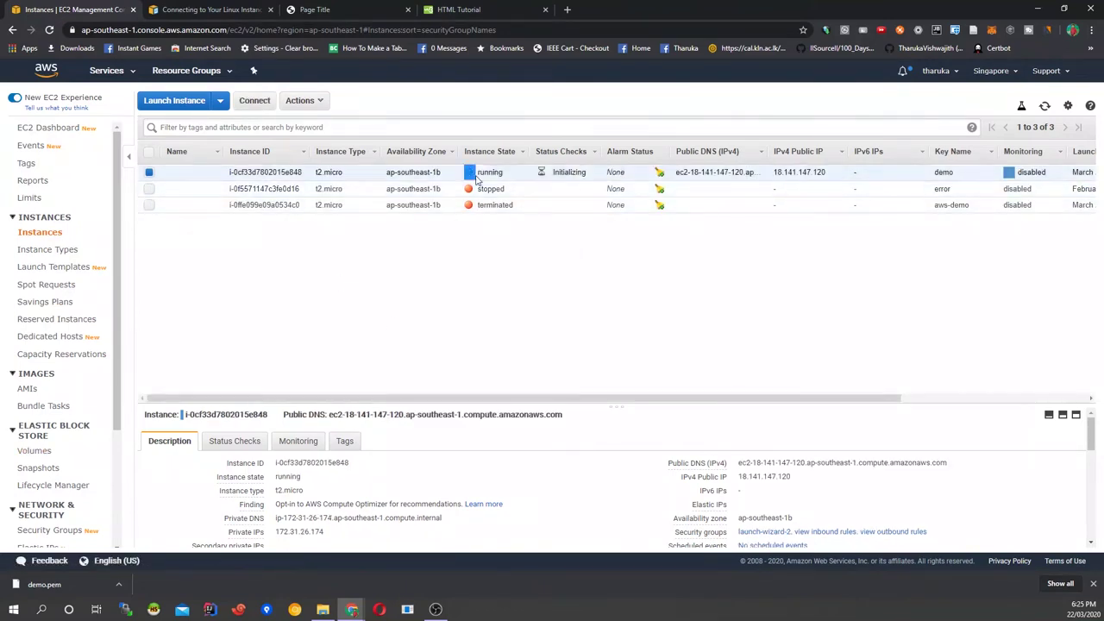
double_click(485, 171)
drag(826, 172, 772, 186)
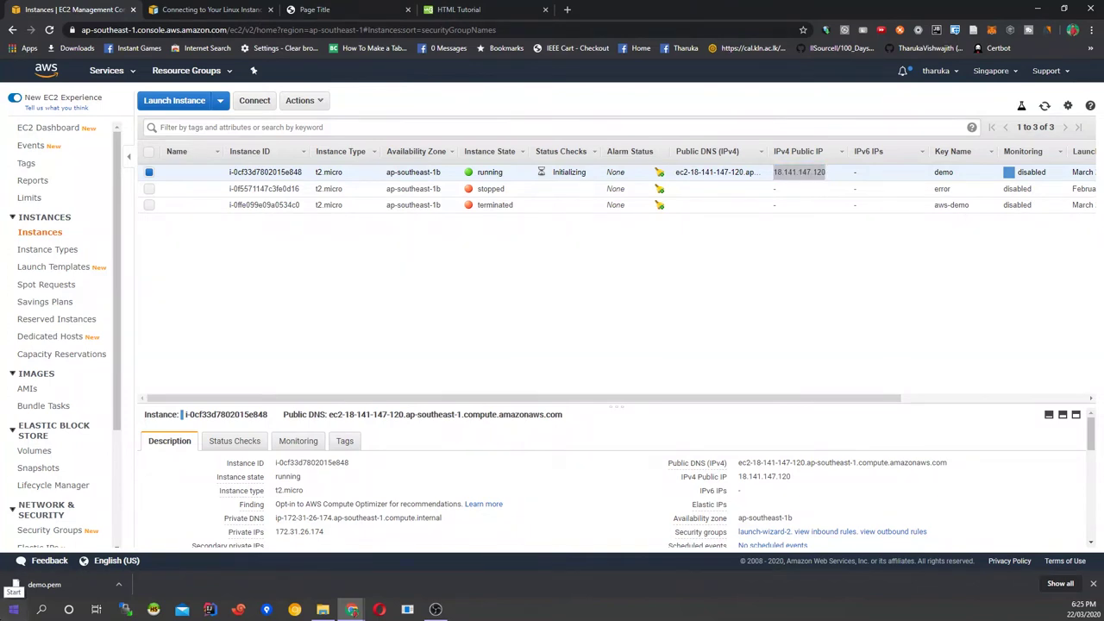
click(7, 612)
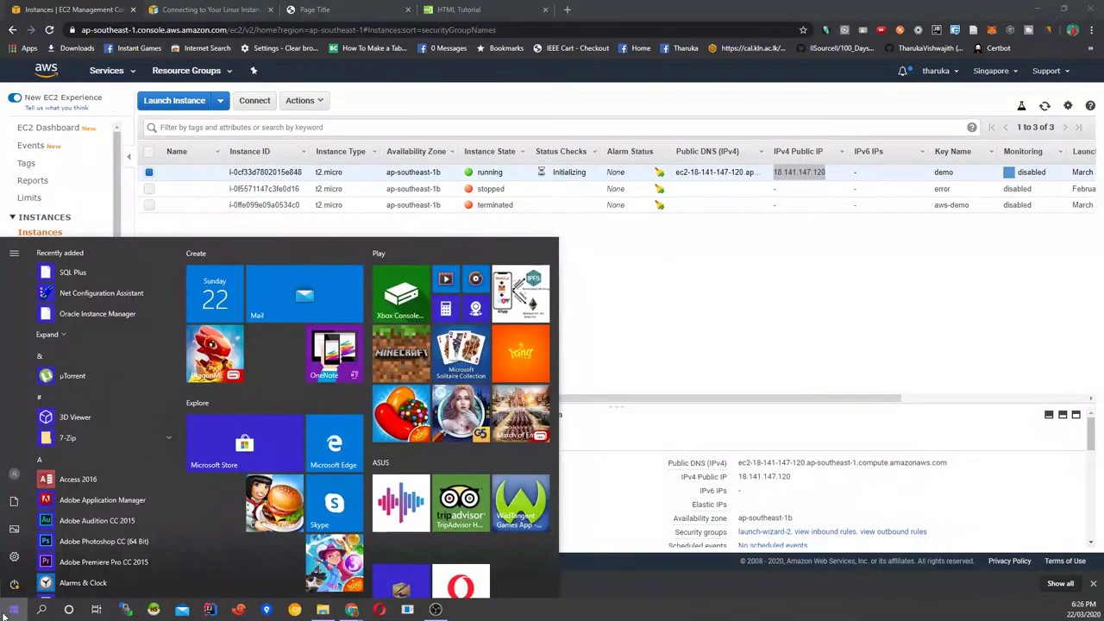
text(putty)
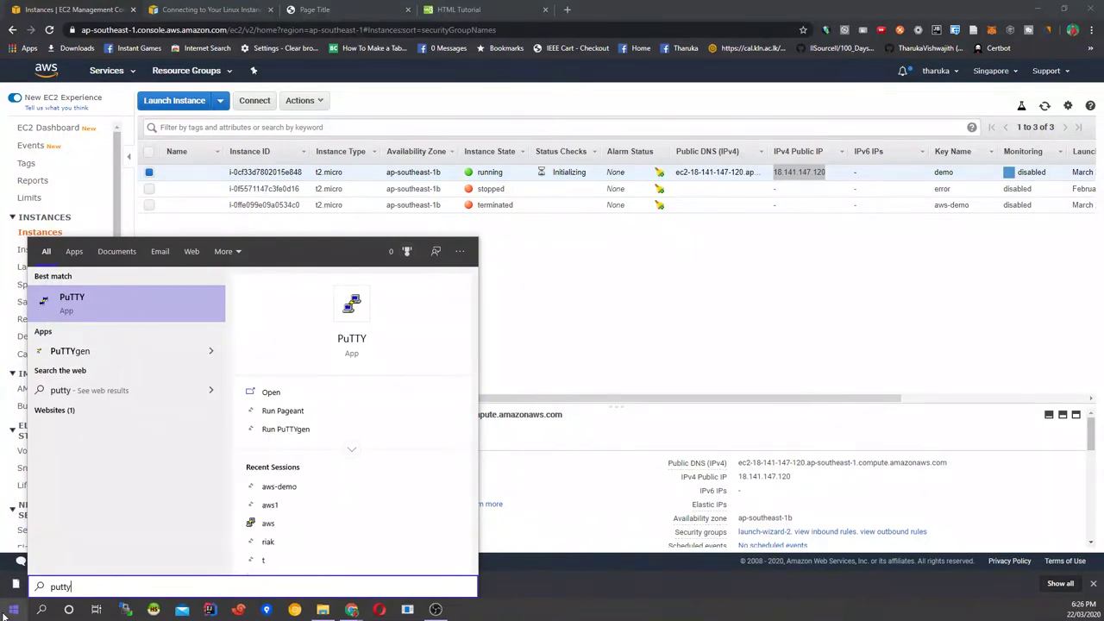
click(121, 298)
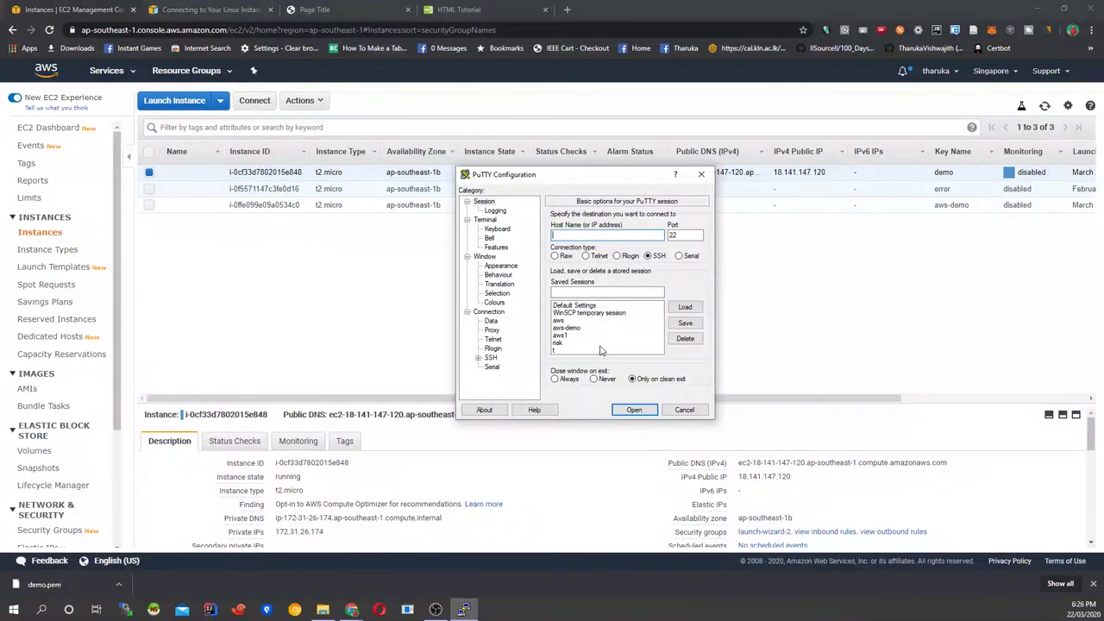
click(684, 409)
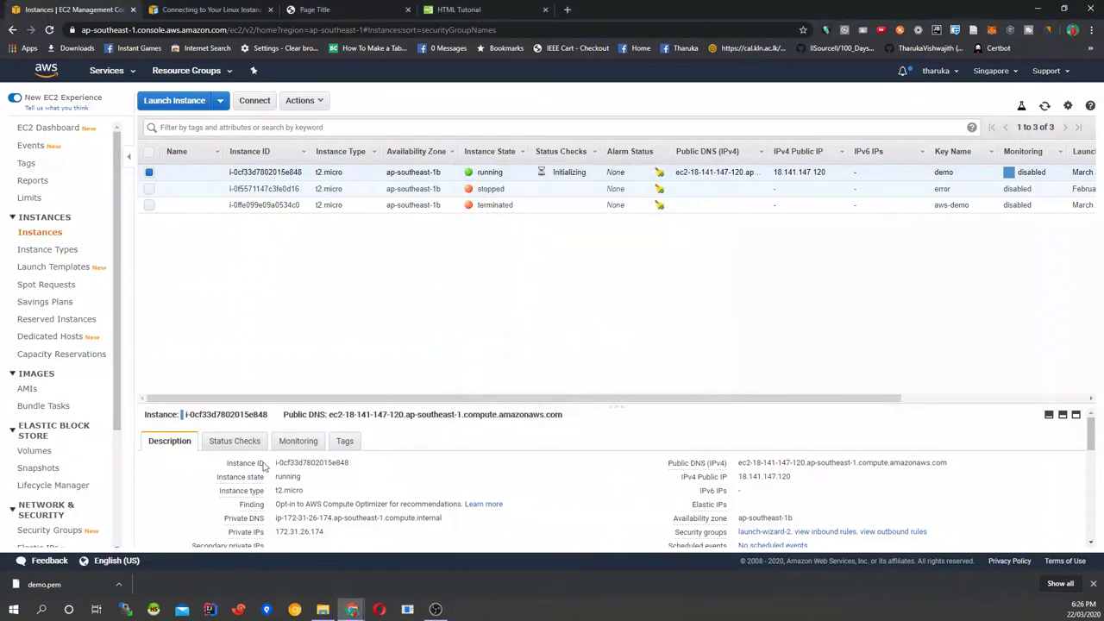
Step: Find and launch PuTTYgen, and move its window over the instances list
click(3, 611)
text(pu)
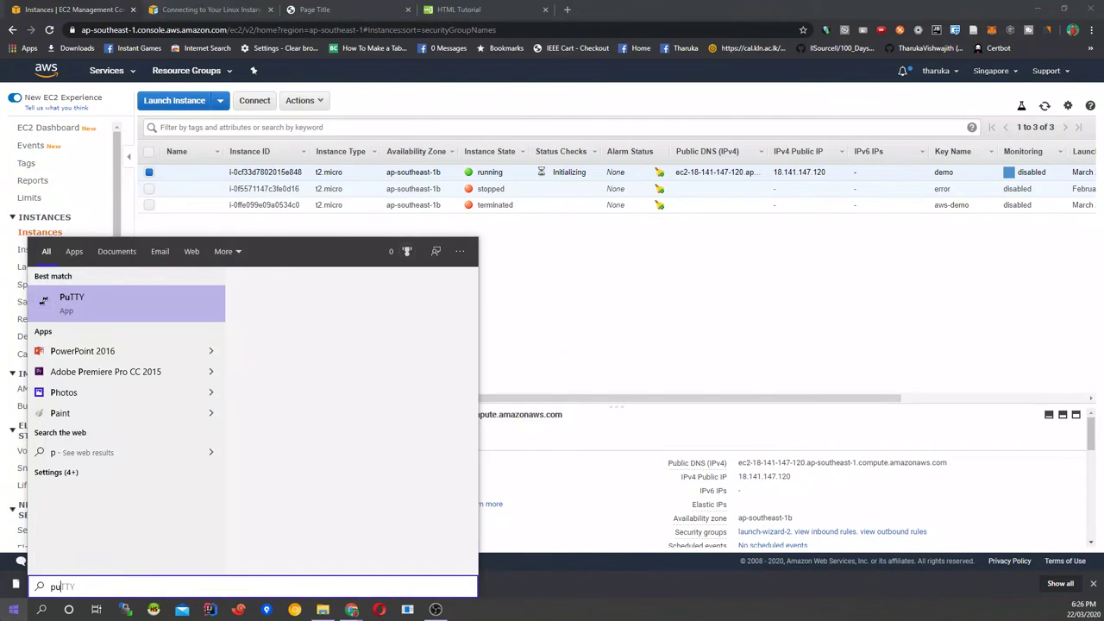
text(tty)
click(90, 358)
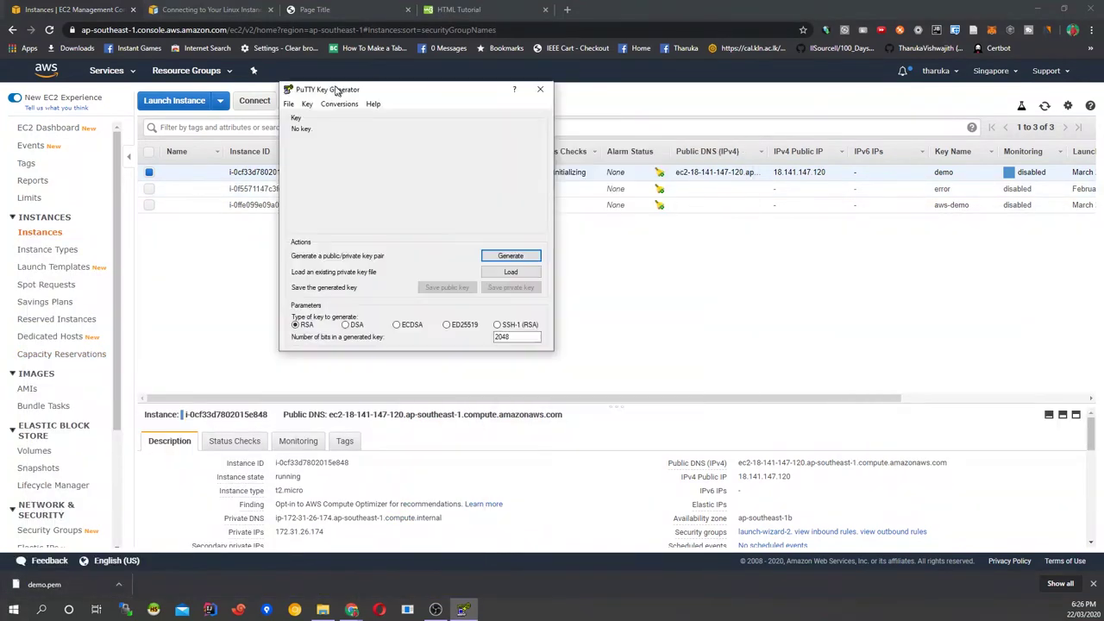
drag(337, 90, 301, 145)
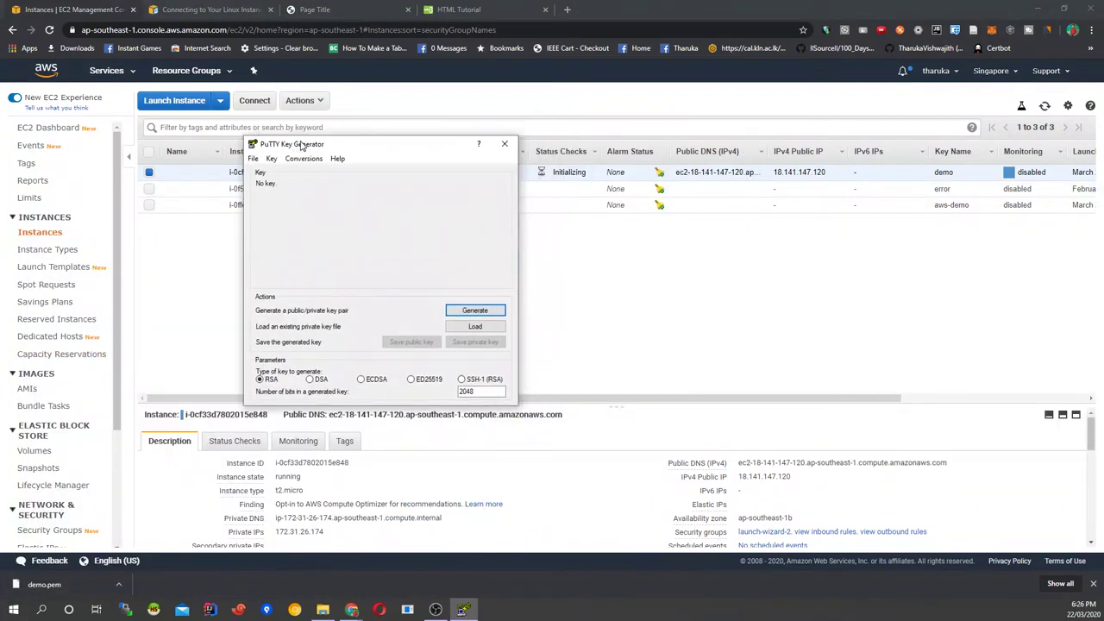
Step: Load demo.pem from the Downloads folder into PuTTYgen, listing all file types
click(476, 330)
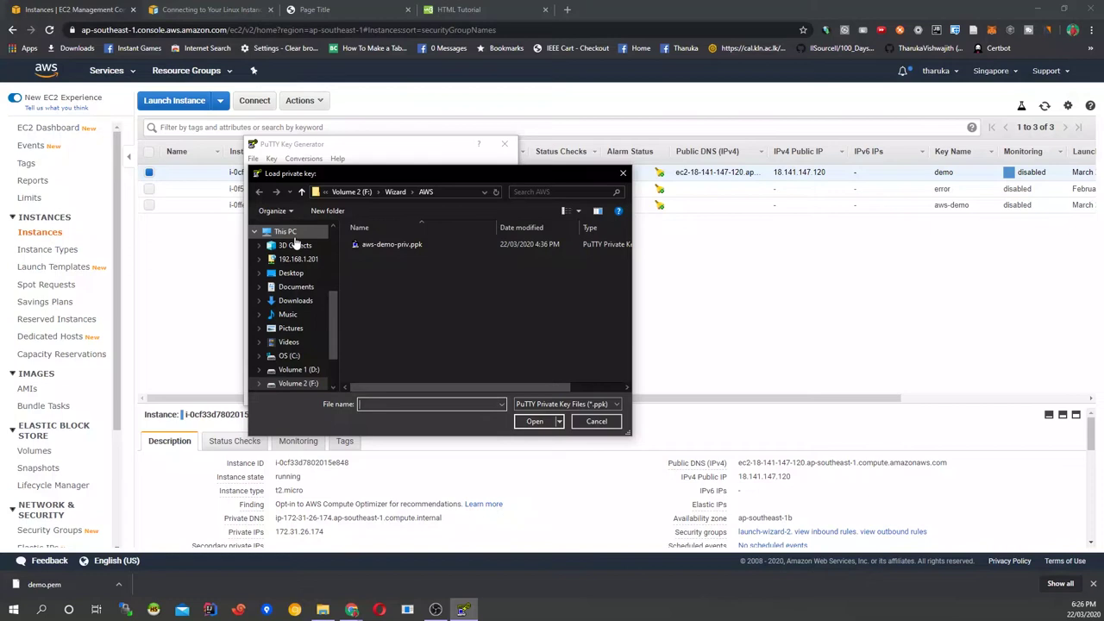
click(295, 300)
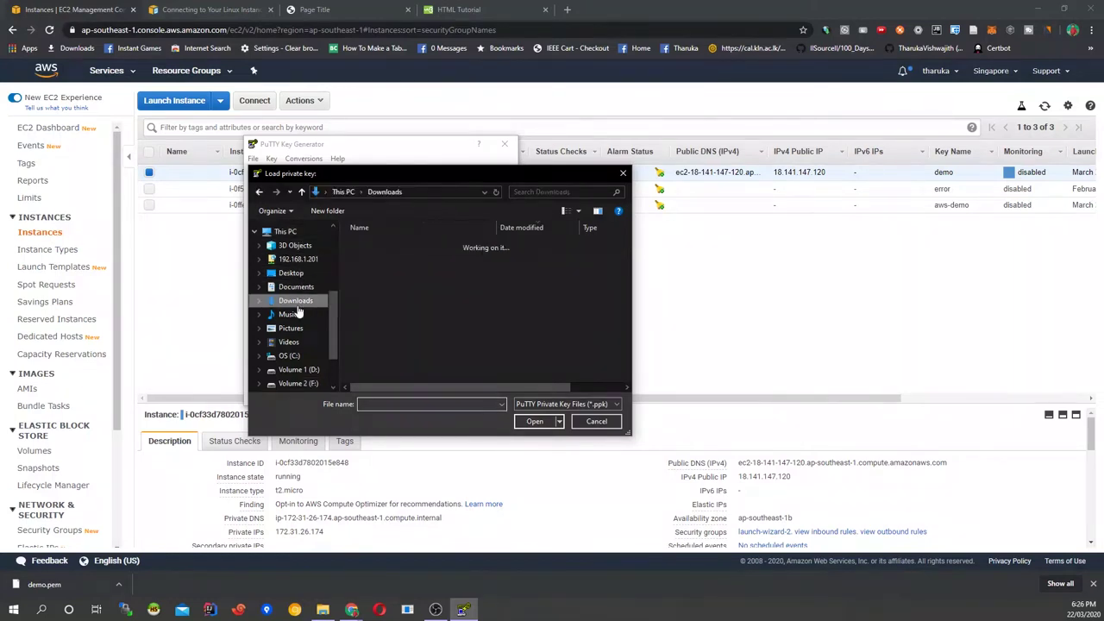
click(565, 403)
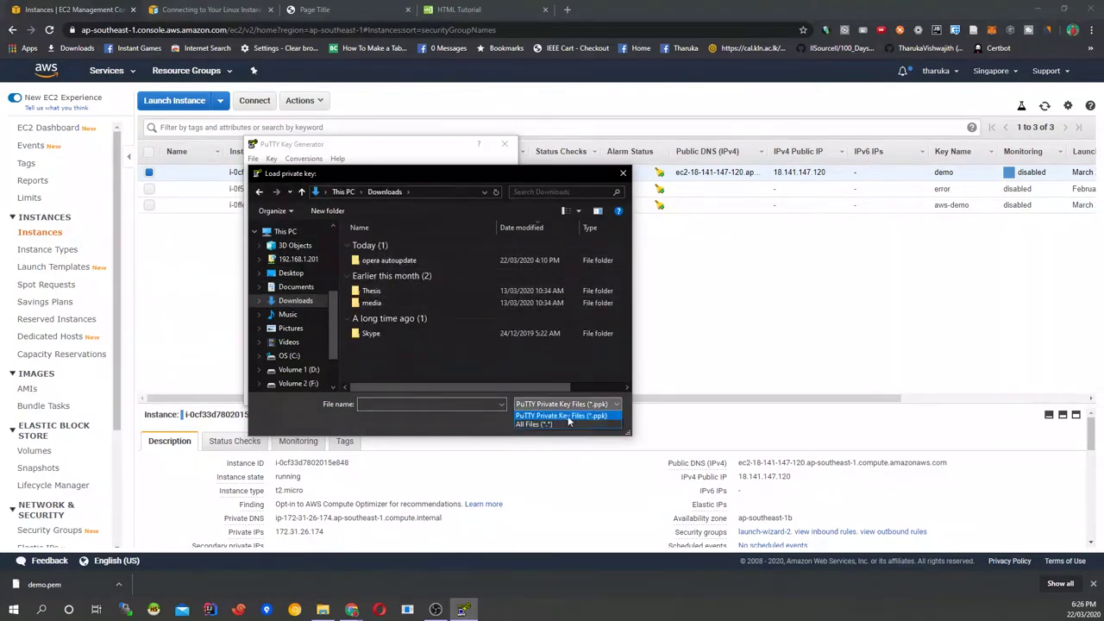
click(557, 425)
click(387, 261)
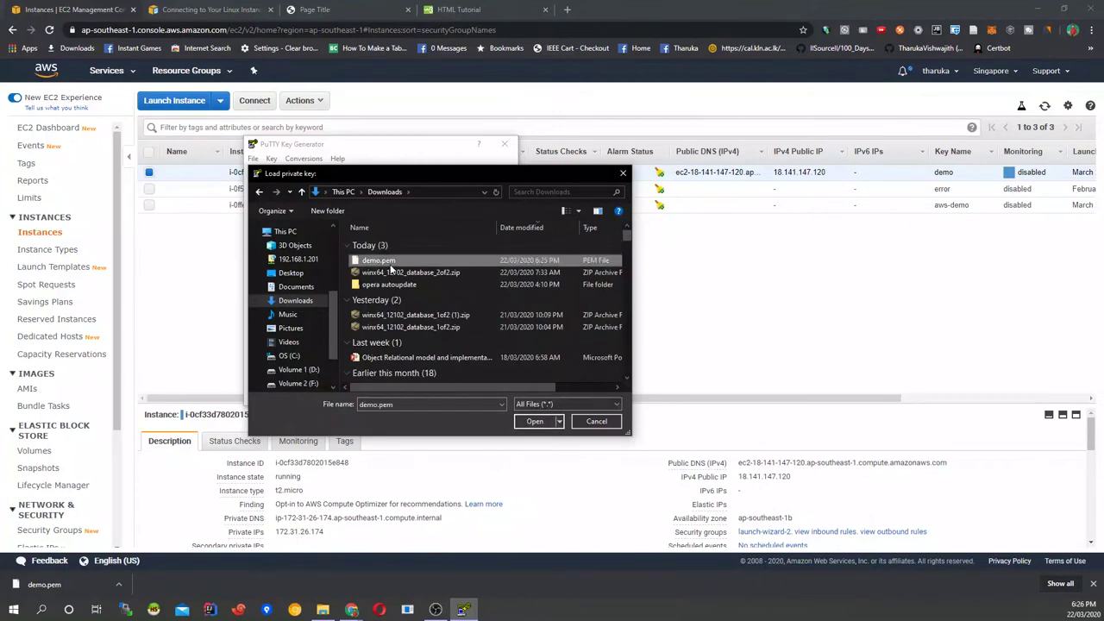
click(536, 421)
click(623, 362)
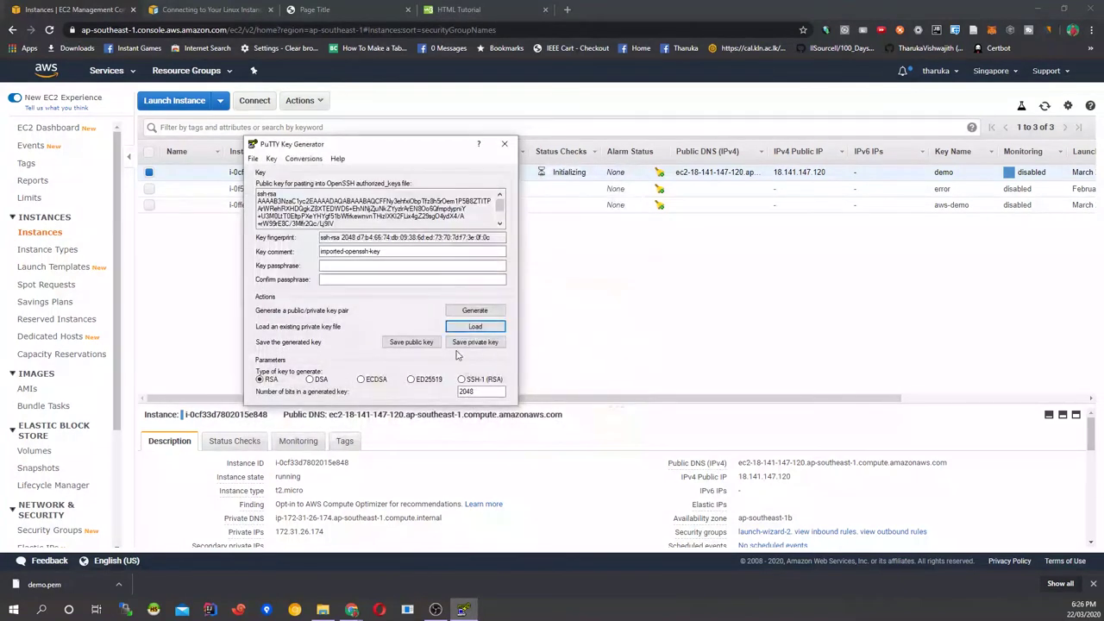
Step: Save the private key without a passphrase as demo-priv.ppk in F:\Wizard\AWS and close PuTTYgen
click(472, 343)
click(564, 344)
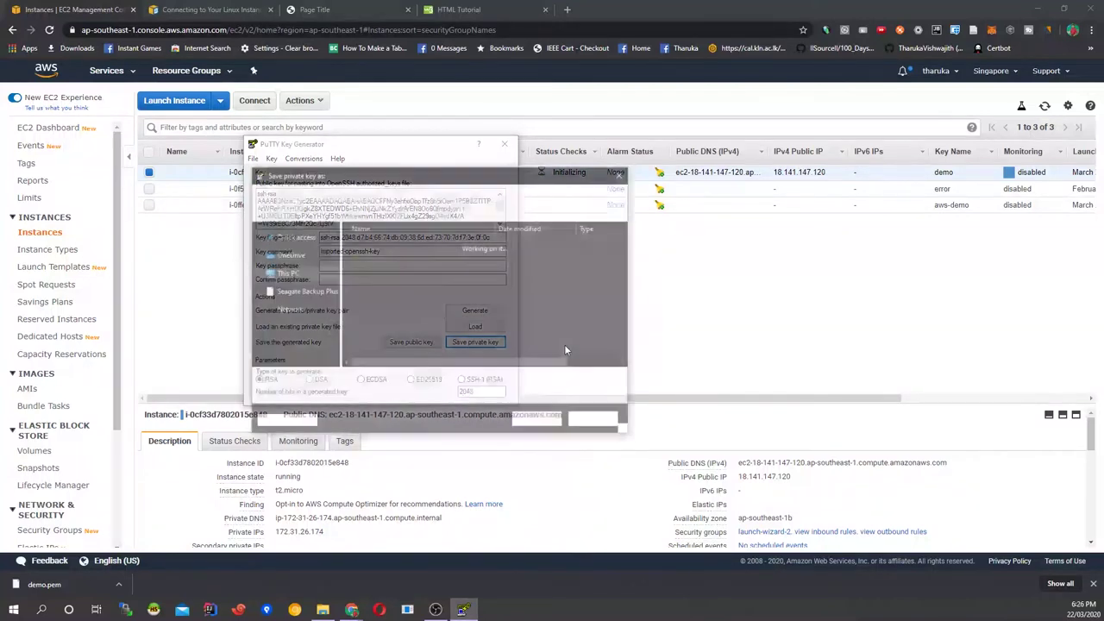
scroll(302, 306, down, 2)
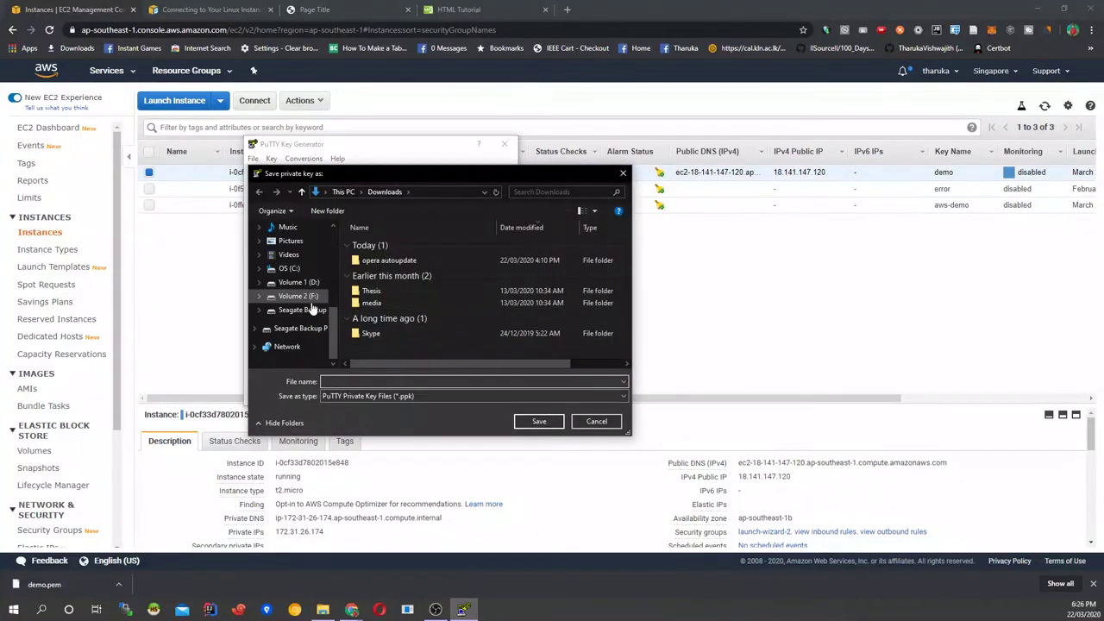
click(302, 296)
scroll(402, 294, down, 1)
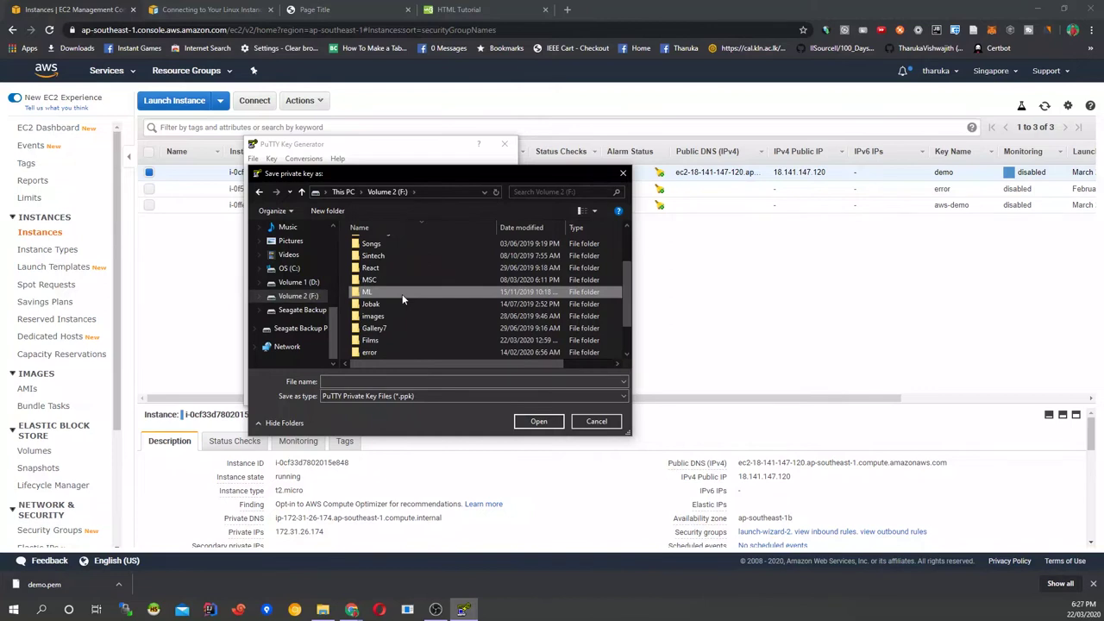
scroll(397, 285, up, 3)
double_click(384, 245)
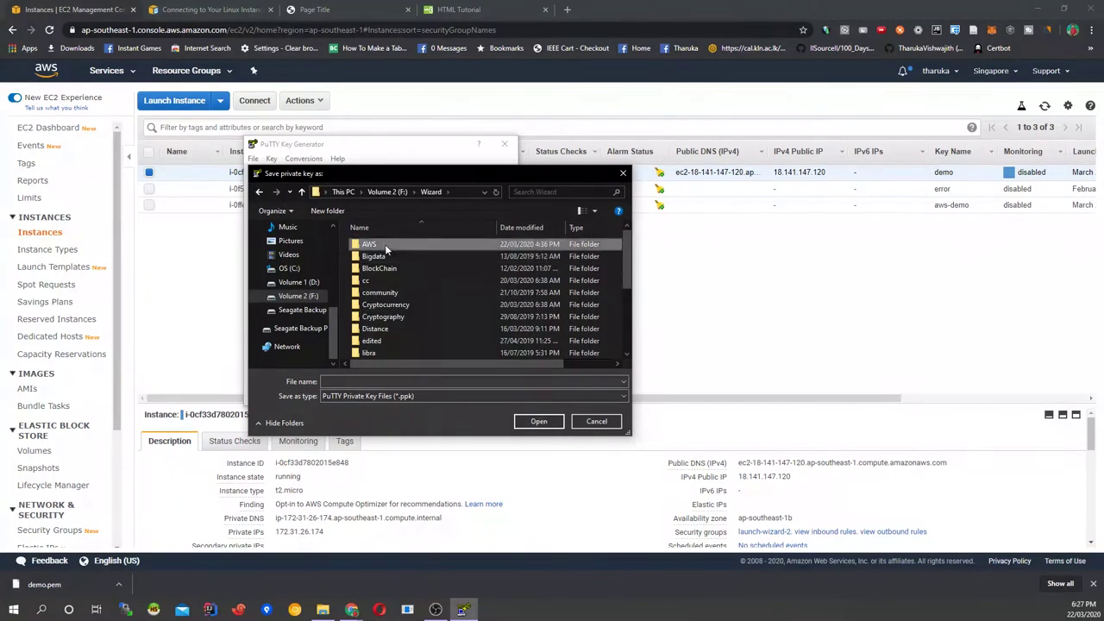
double_click(384, 244)
click(392, 246)
click(356, 381)
drag(339, 380, 325, 381)
key(BackSpace)
key(BackSpace)
click(534, 426)
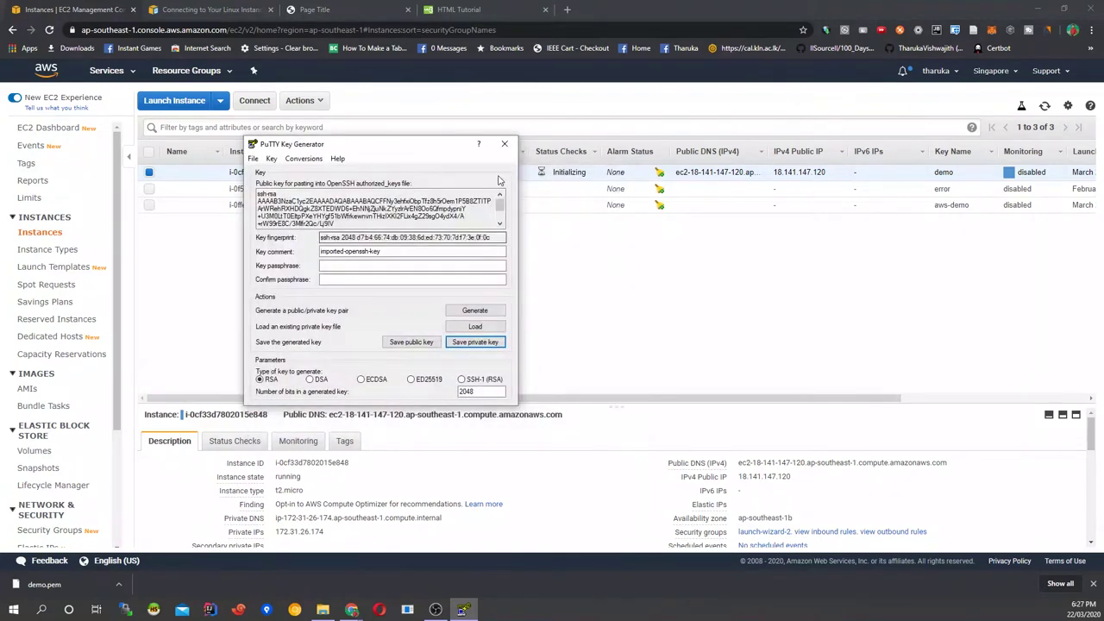
click(505, 151)
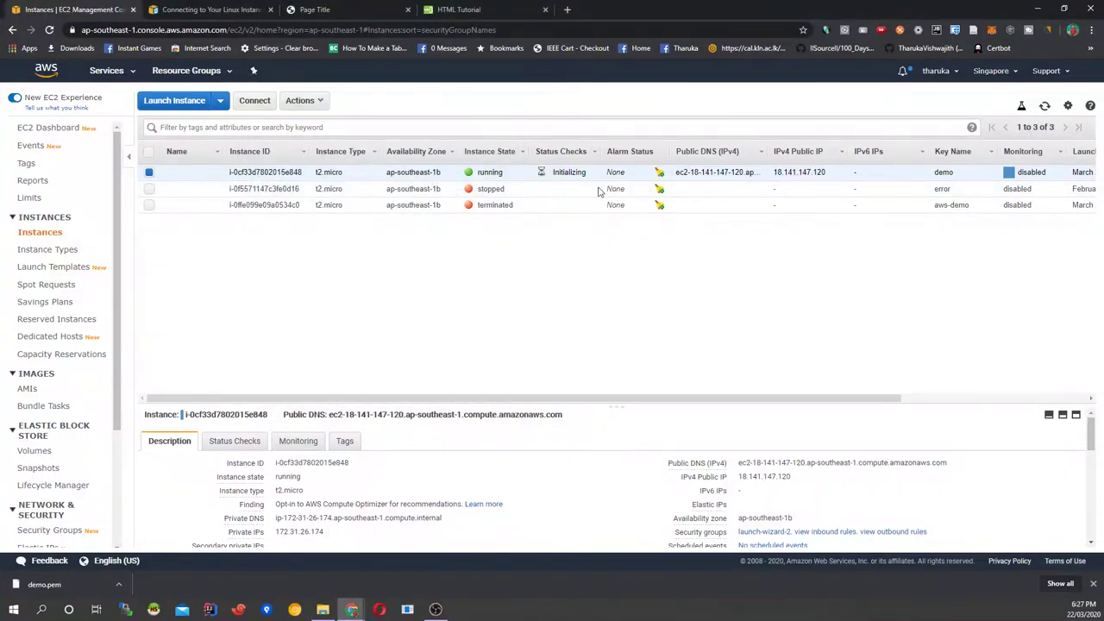
Step: Find and launch PuTTY, and start the host name with ubuntu@
click(14, 608)
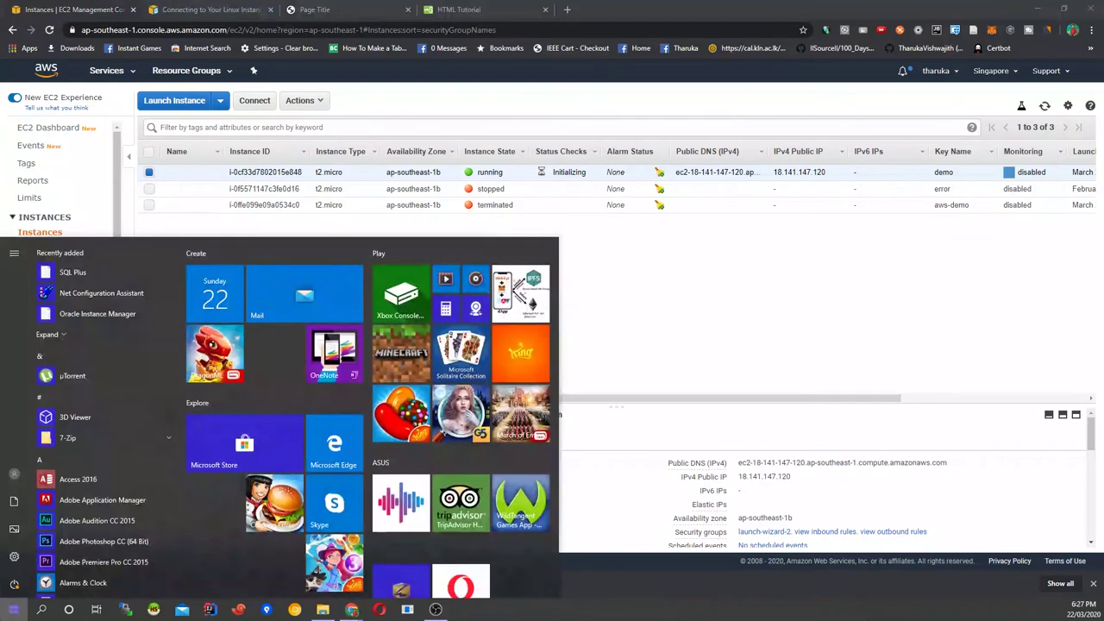
text(putty)
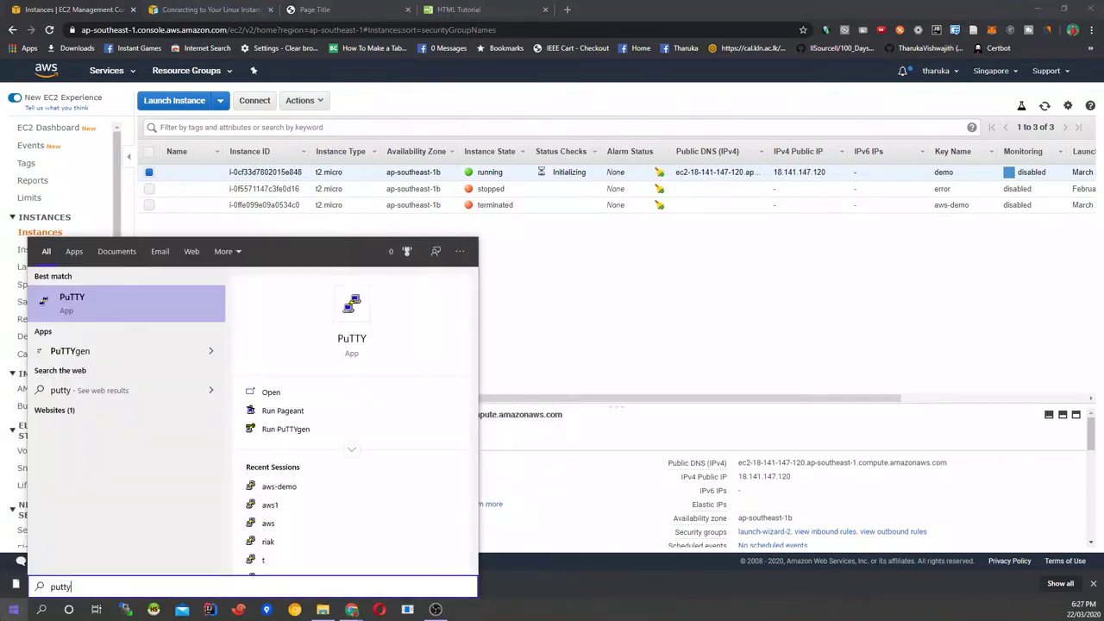
click(120, 301)
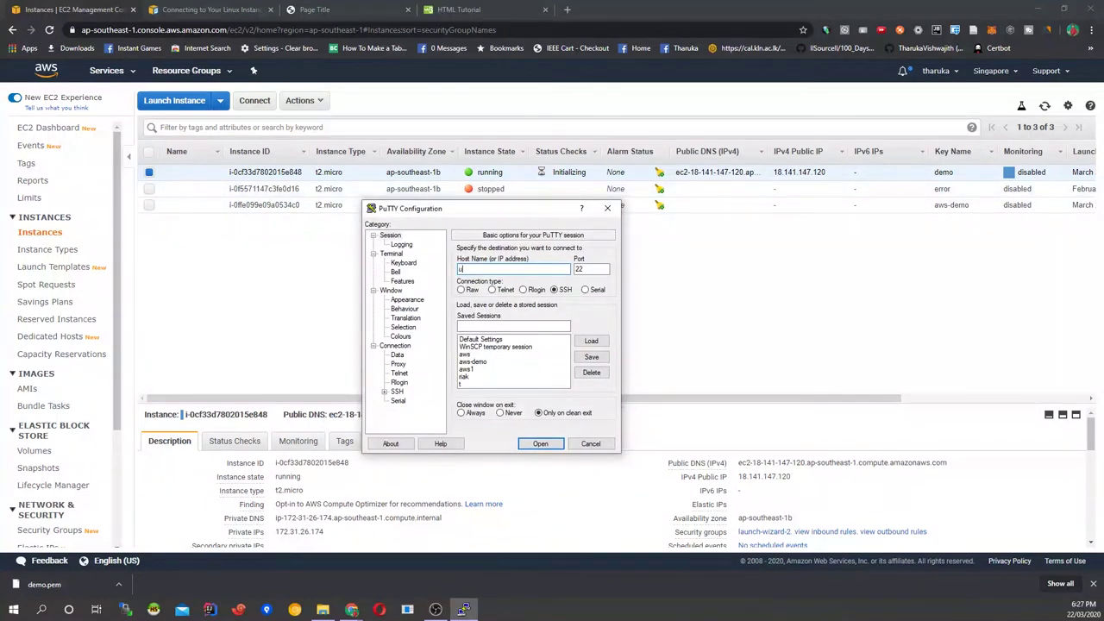
text(bun)
Step: Examine the connection instructions for the running instance and the AWS guide on connecting with PuTTY
click(470, 176)
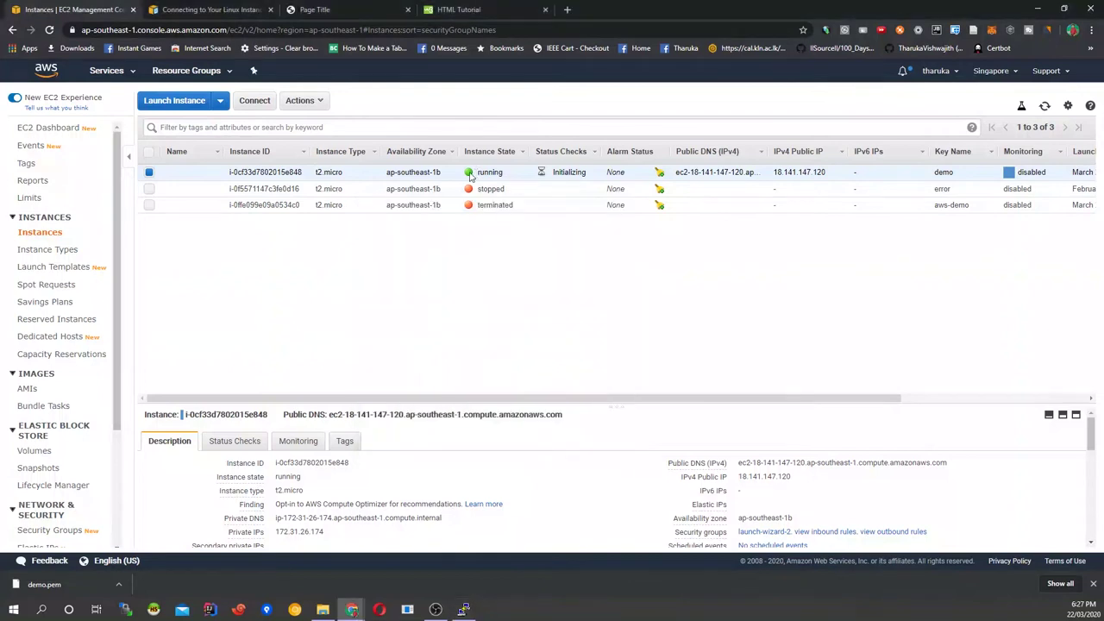
right_click(446, 173)
click(456, 178)
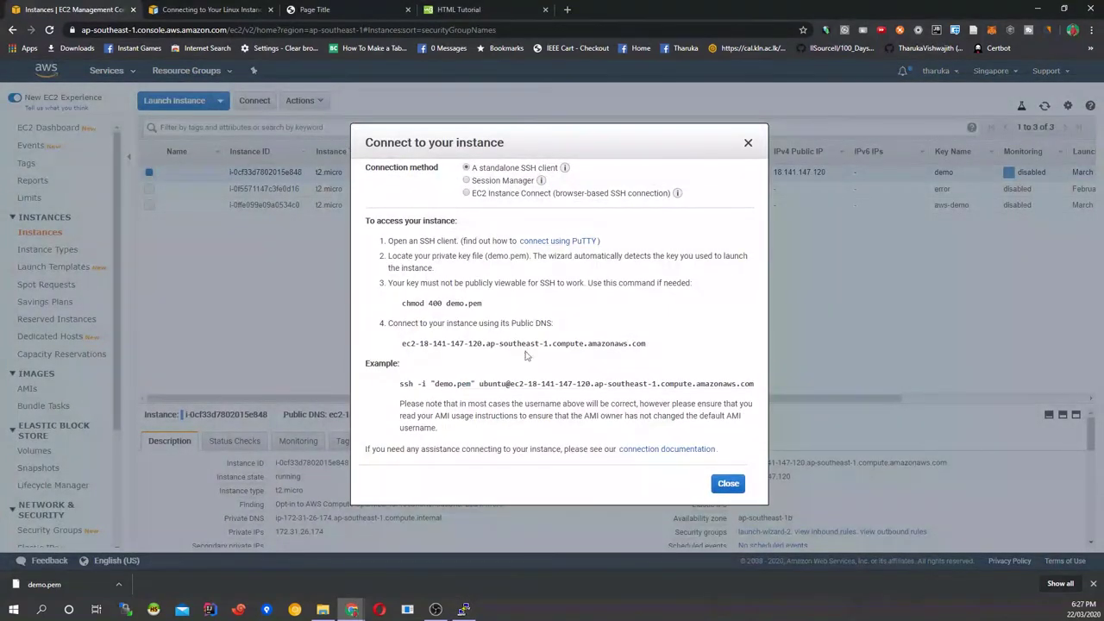
click(556, 241)
click(251, 8)
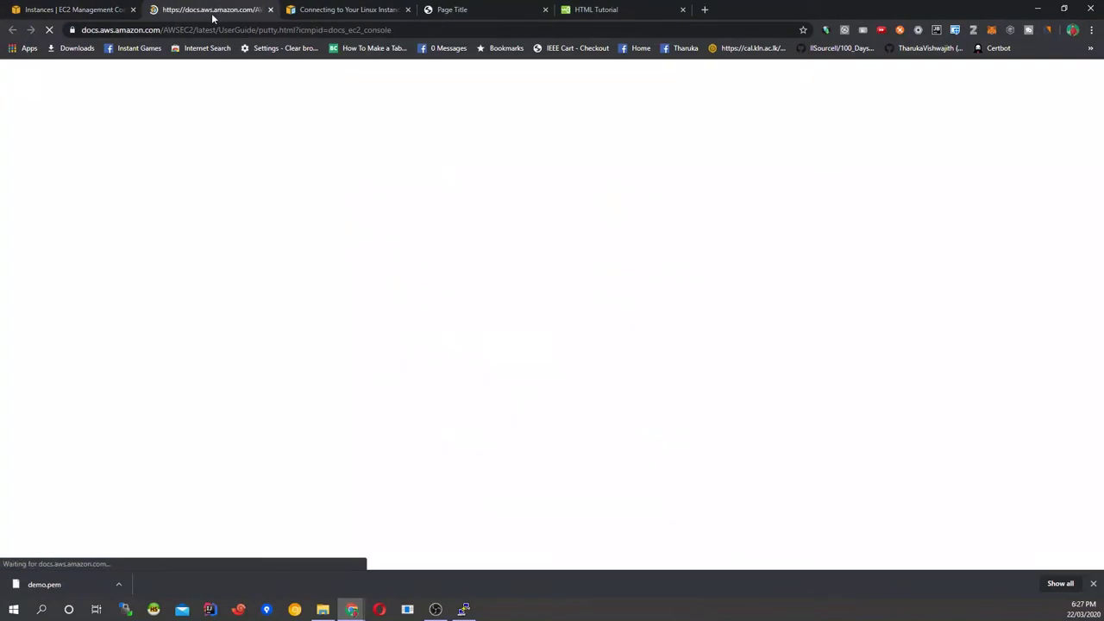
scroll(327, 344, down, 15)
scroll(328, 344, down, 5)
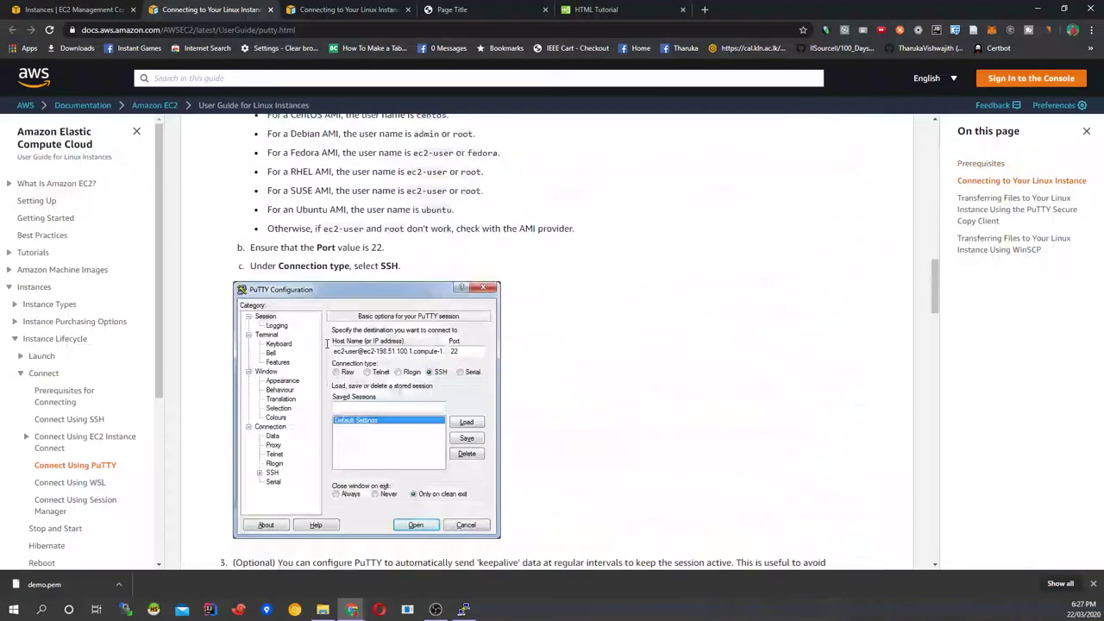
scroll(328, 344, down, 6)
scroll(328, 346, down, 5)
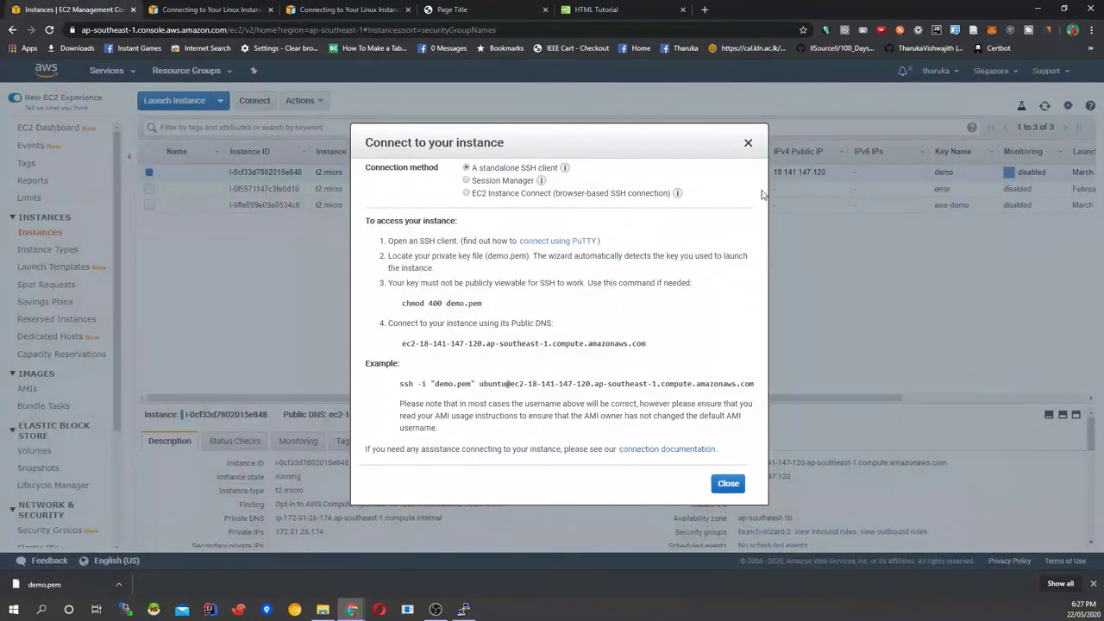
click(749, 144)
click(466, 610)
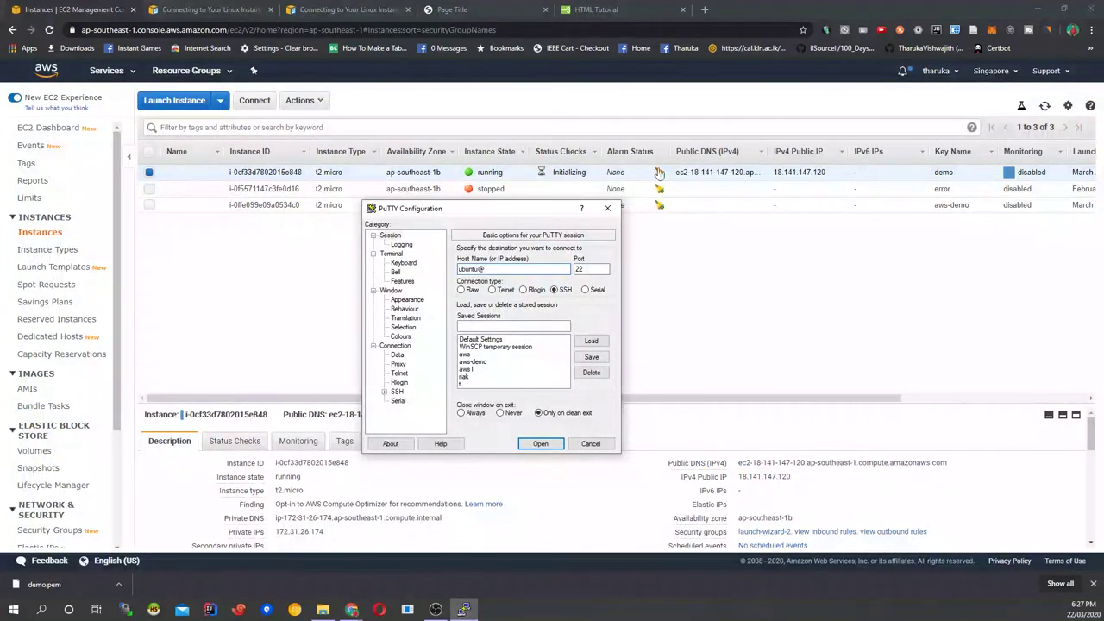
click(779, 172)
drag(780, 172, 830, 175)
right_click(819, 172)
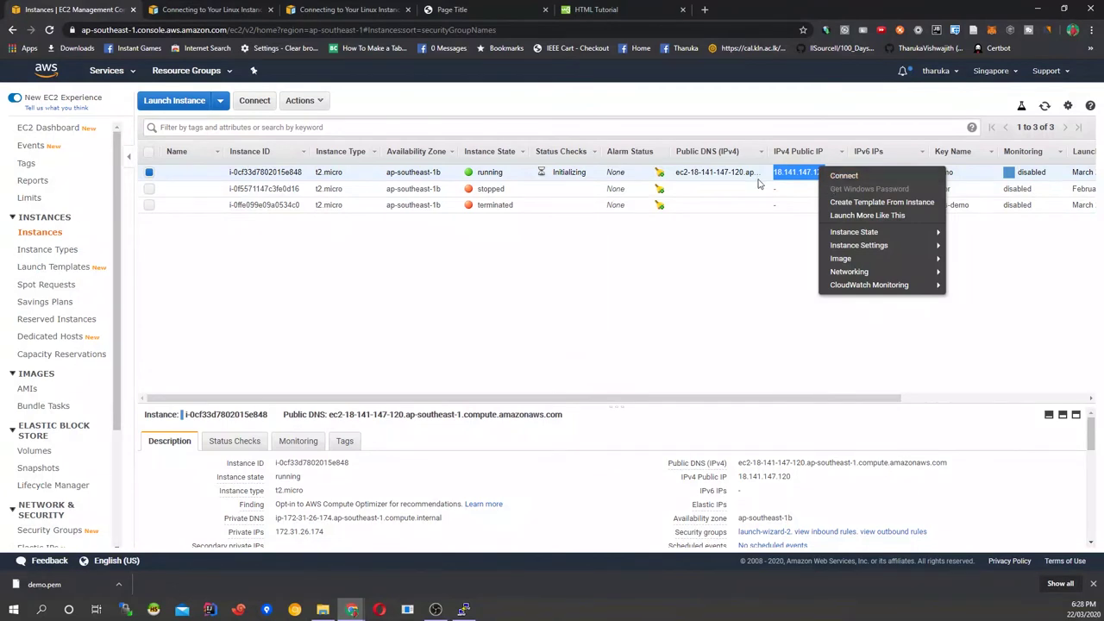
key(Escape)
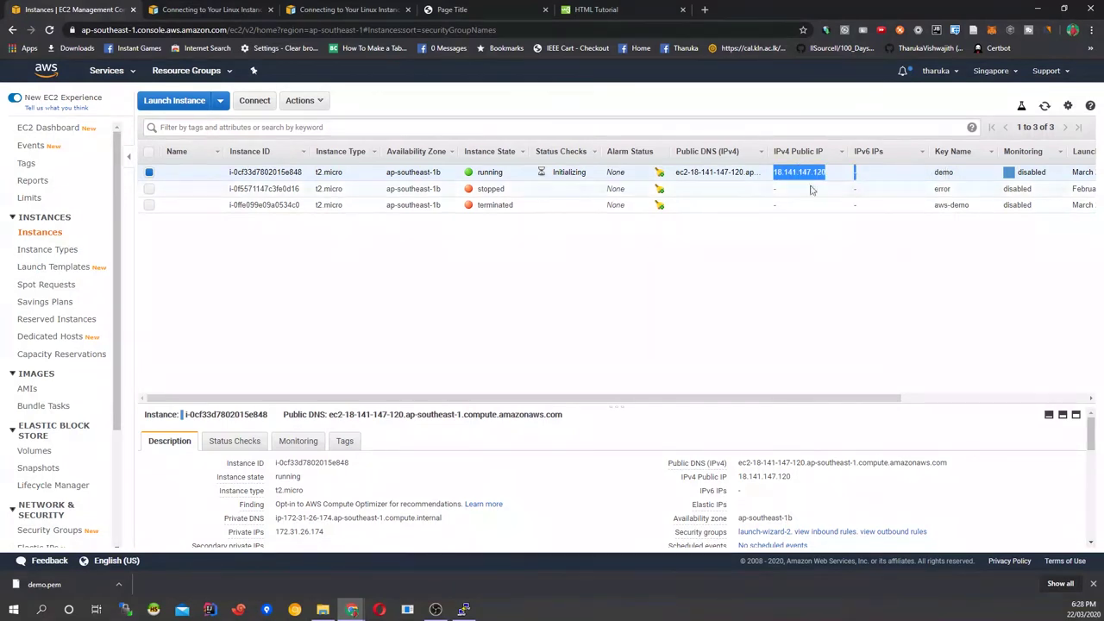
drag(830, 173, 773, 173)
key(ctrl+c)
click(465, 608)
key(ctrl+v)
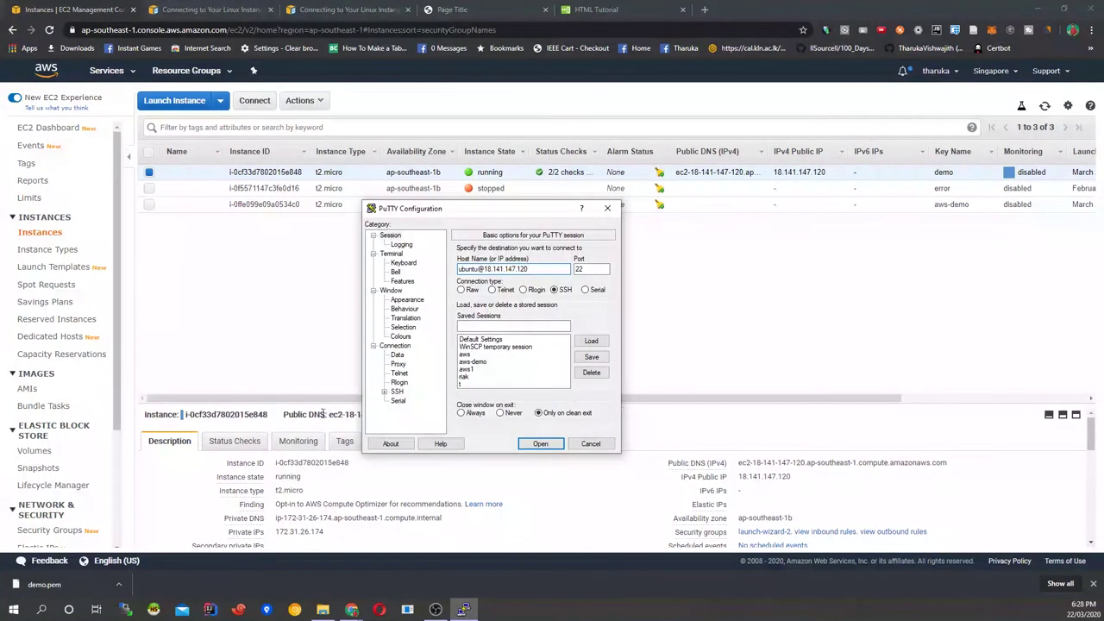
Step: Set demo-priv.ppk from F:\Wizard\AWS as the private key file for SSH authentication
click(384, 392)
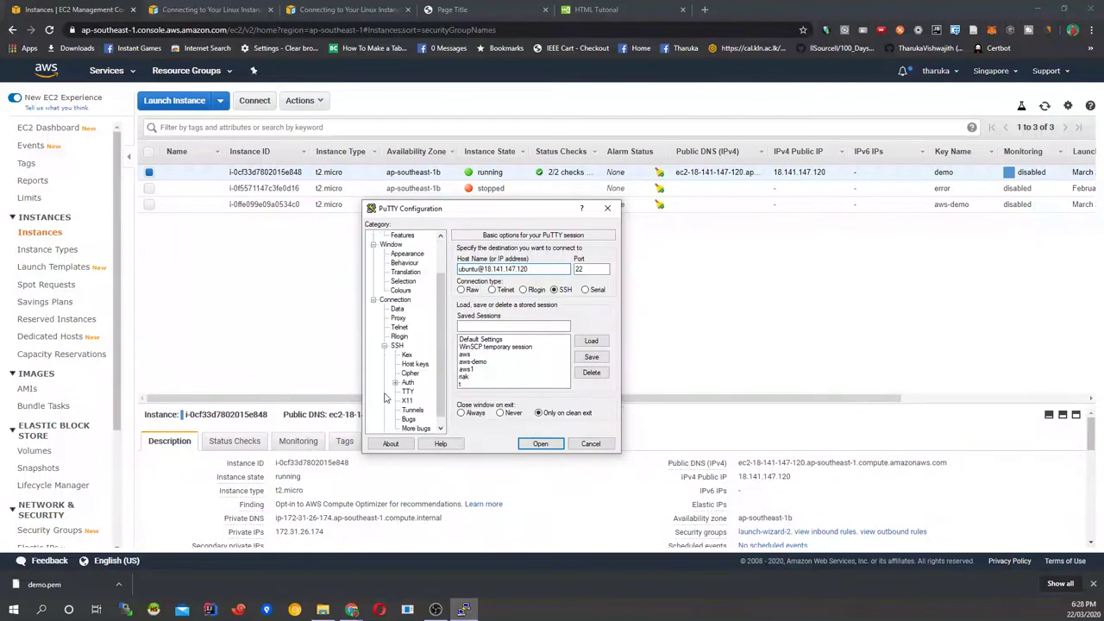
click(408, 382)
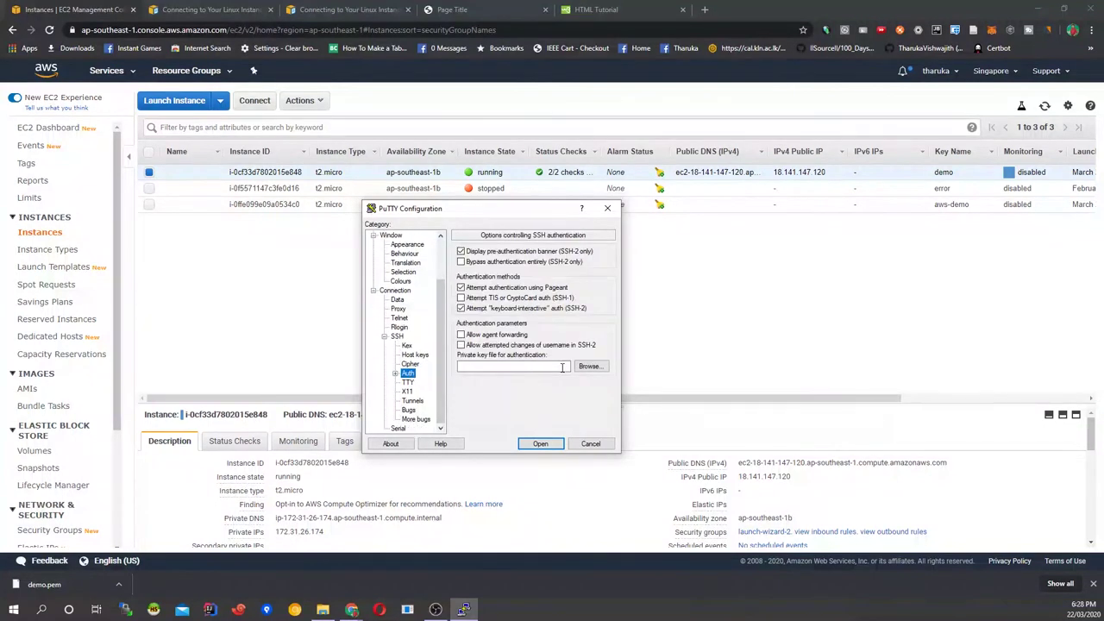
click(589, 366)
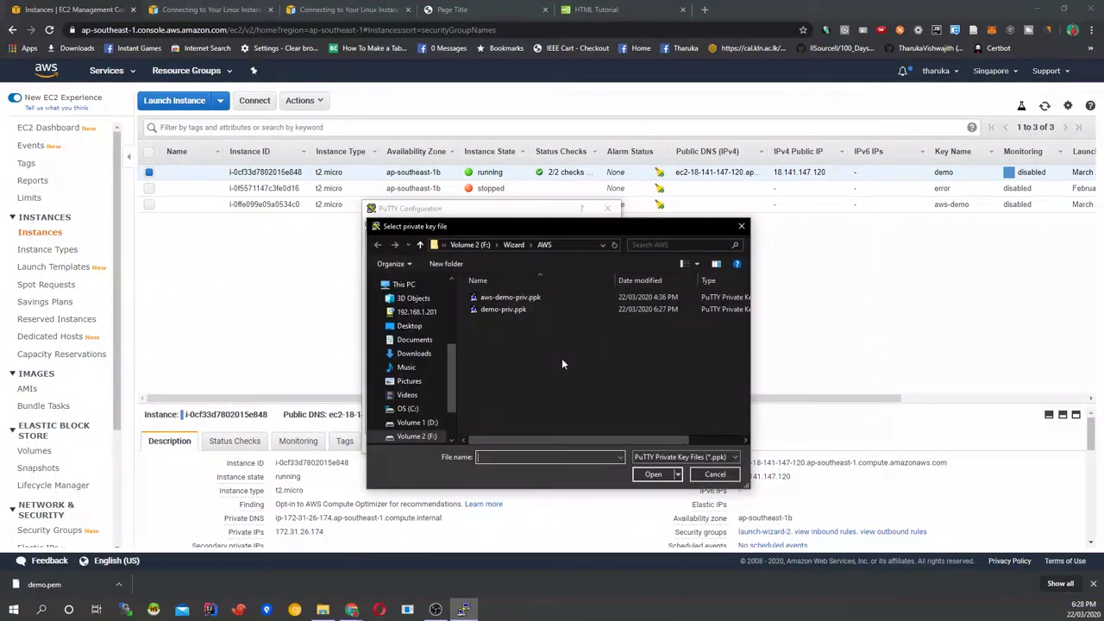
click(517, 310)
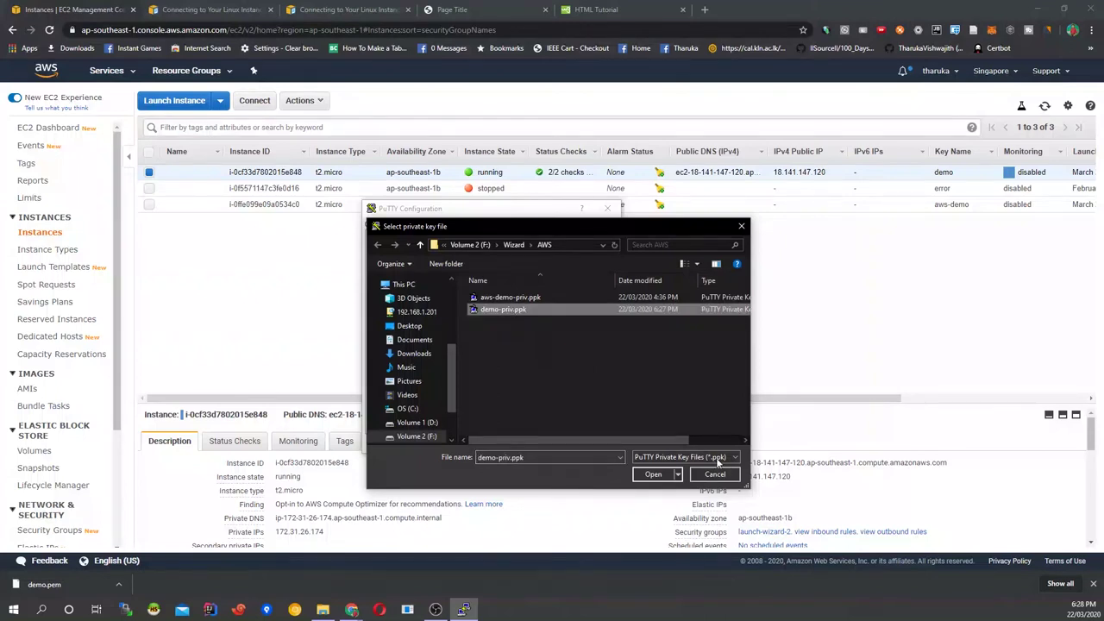
click(654, 475)
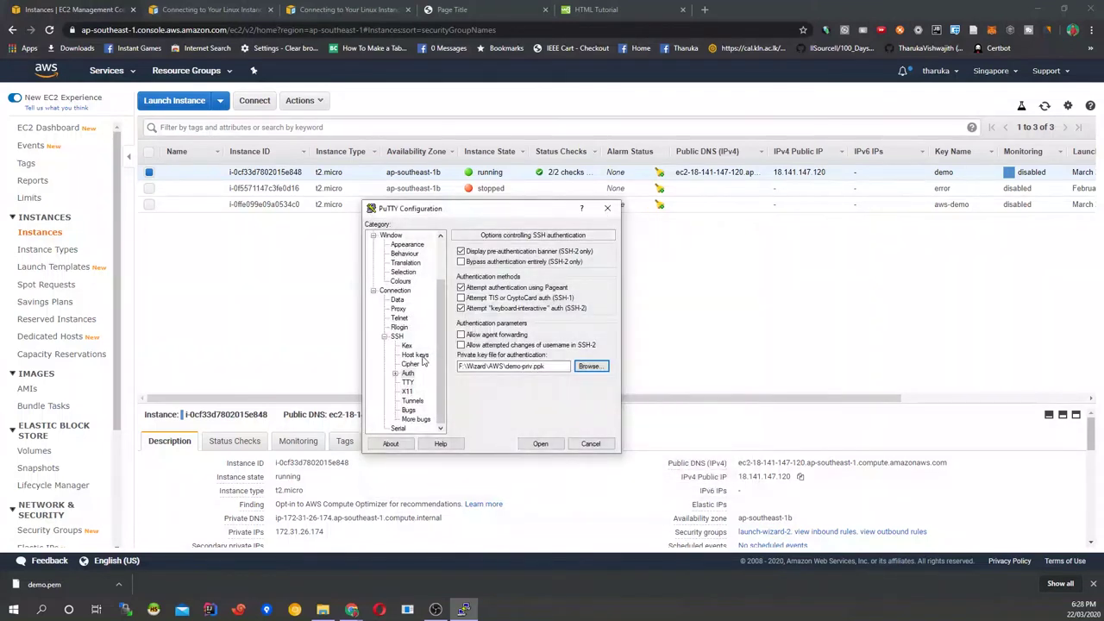
Step: Review the PuTTY session's host name and its SSH authentication key file setting
click(390, 235)
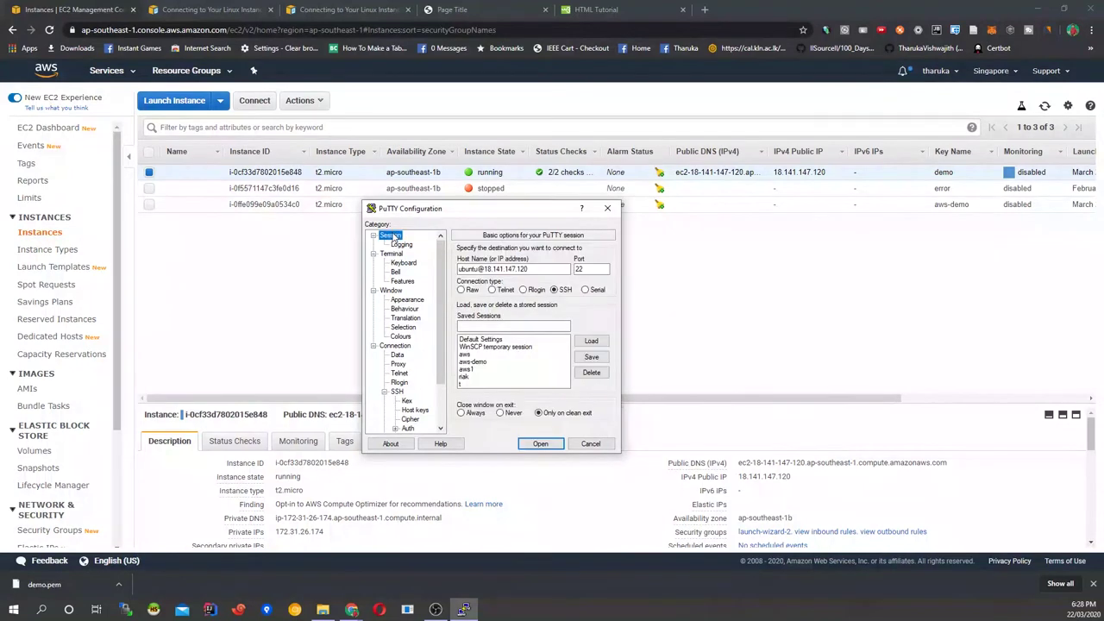
click(397, 391)
scroll(411, 385, down, 2)
click(408, 372)
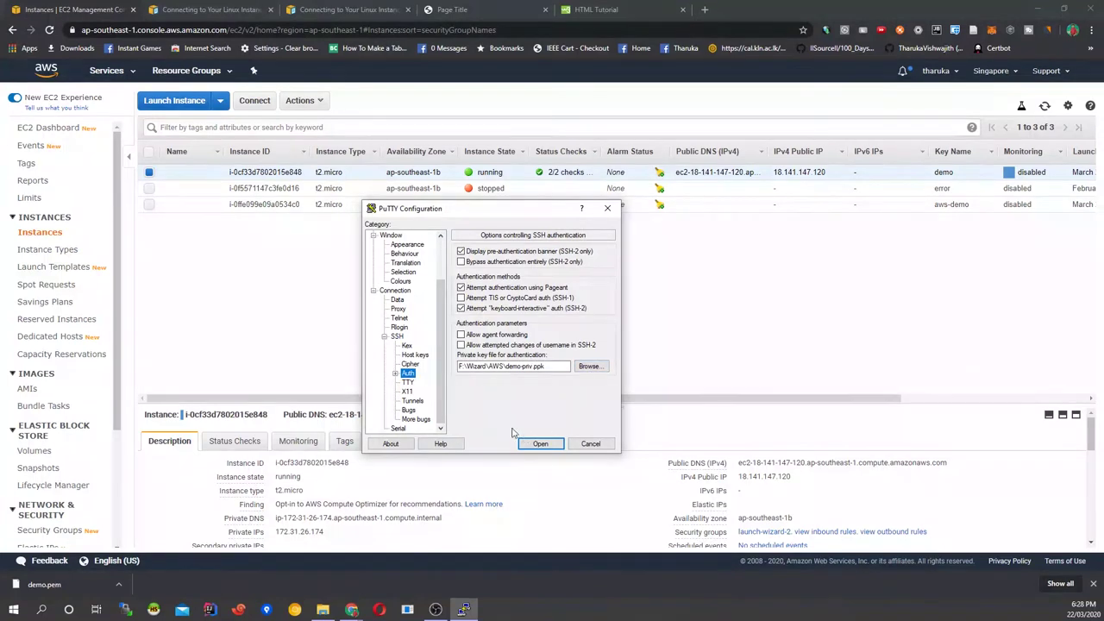
scroll(404, 244, up, 2)
click(392, 235)
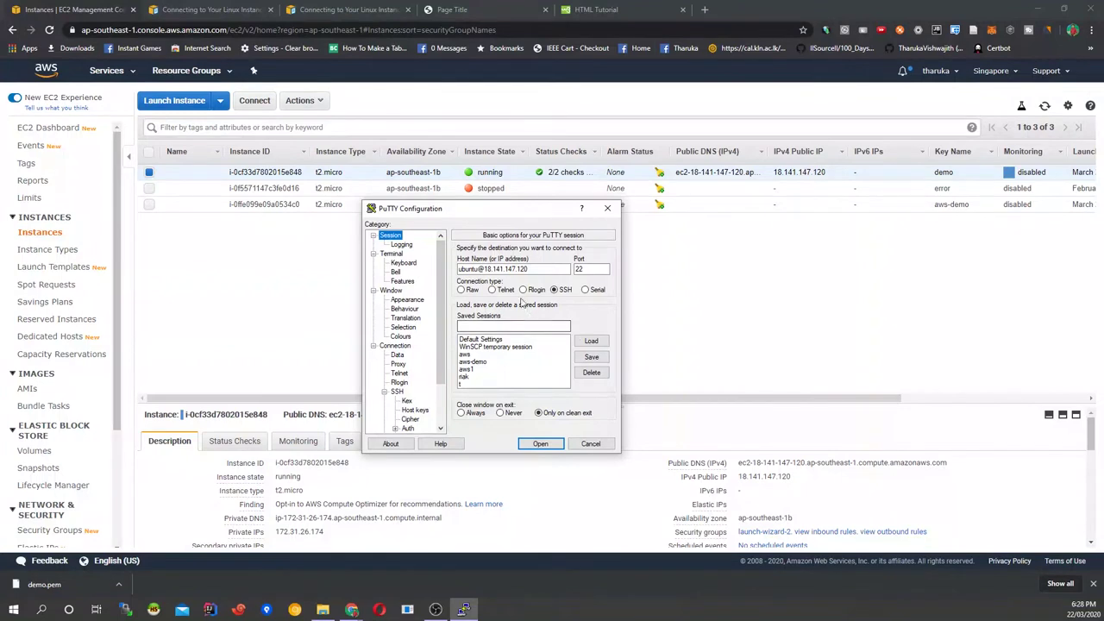
Step: Save the PuTTY session as demo and connect with it, accepting the server's host key
click(505, 326)
text(de)
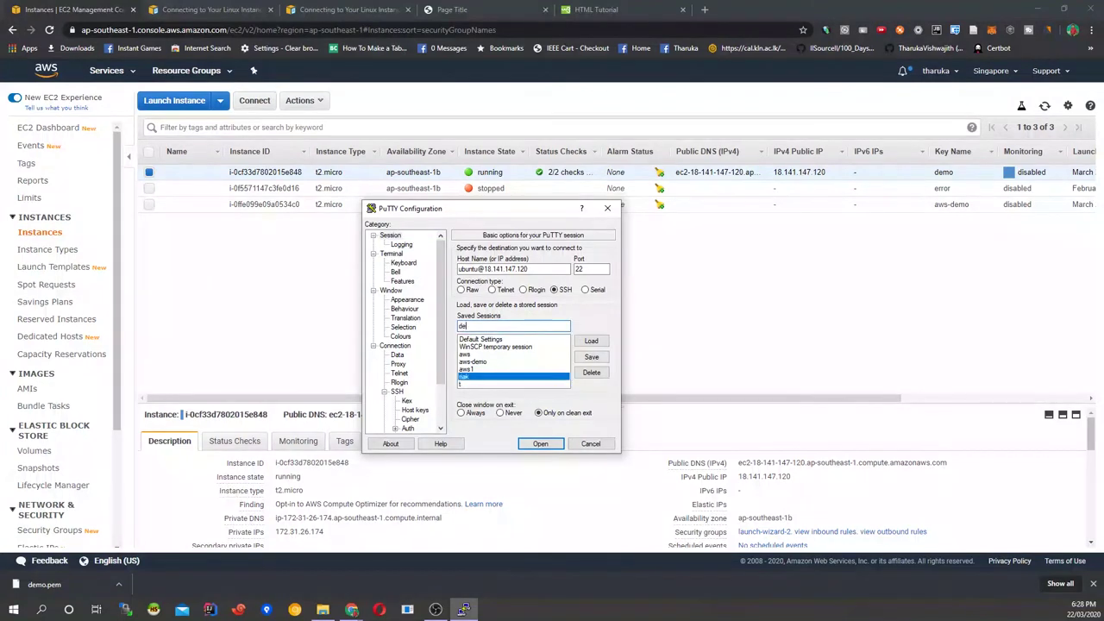
text(mo)
click(590, 358)
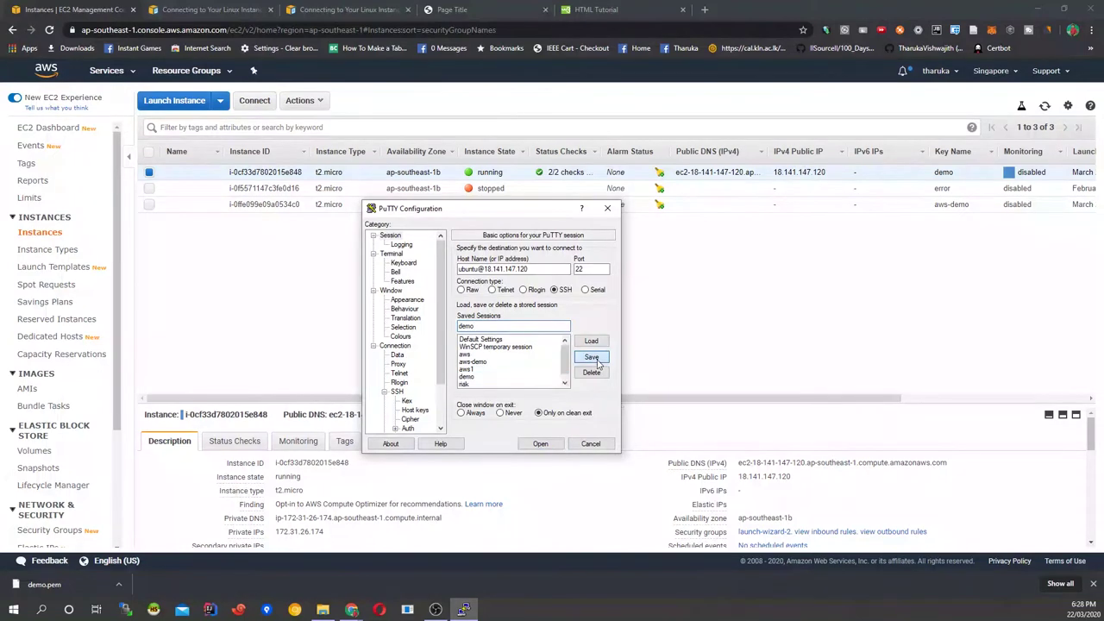
double_click(472, 371)
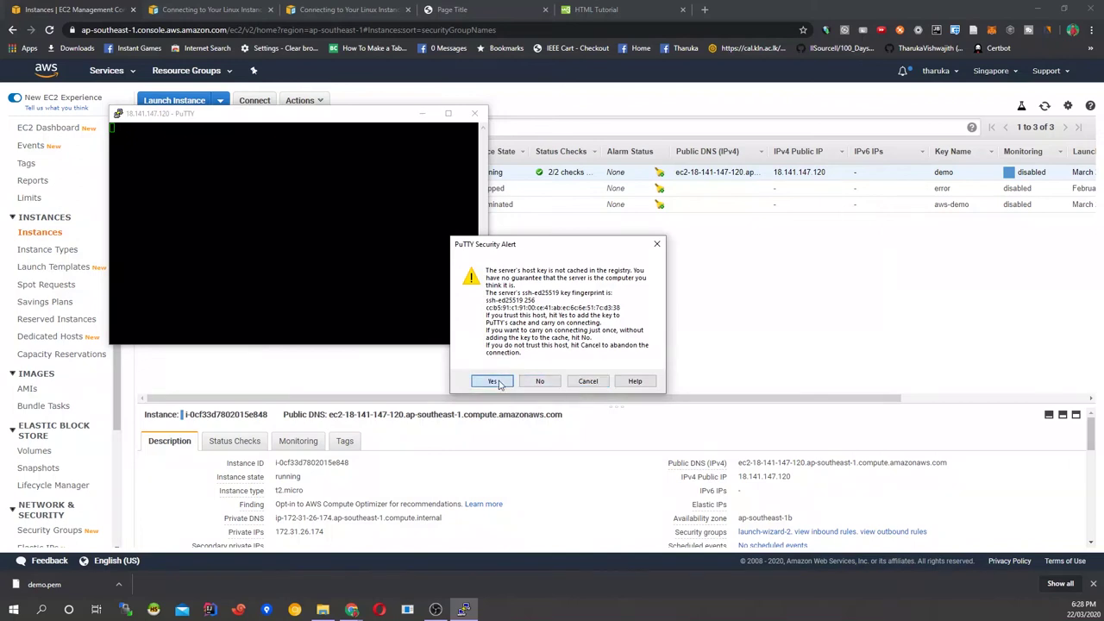
click(494, 381)
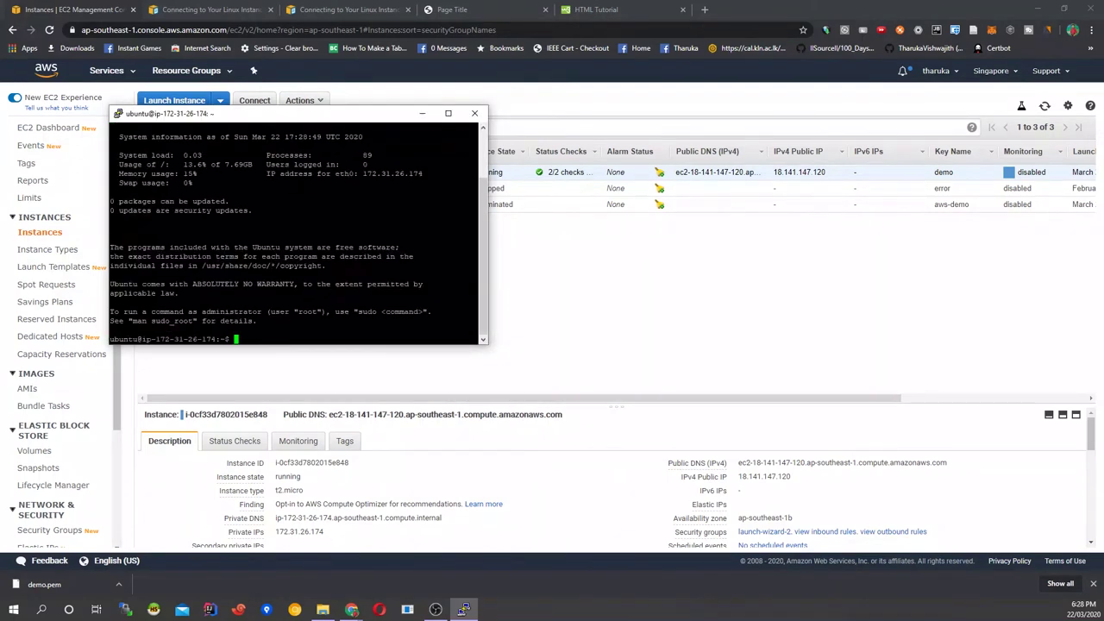
Step: Update the server's package lists with sudo apt update and maximize the terminal window
text(sudo su)
key(BackSpace)
text(apt update)
key(Return)
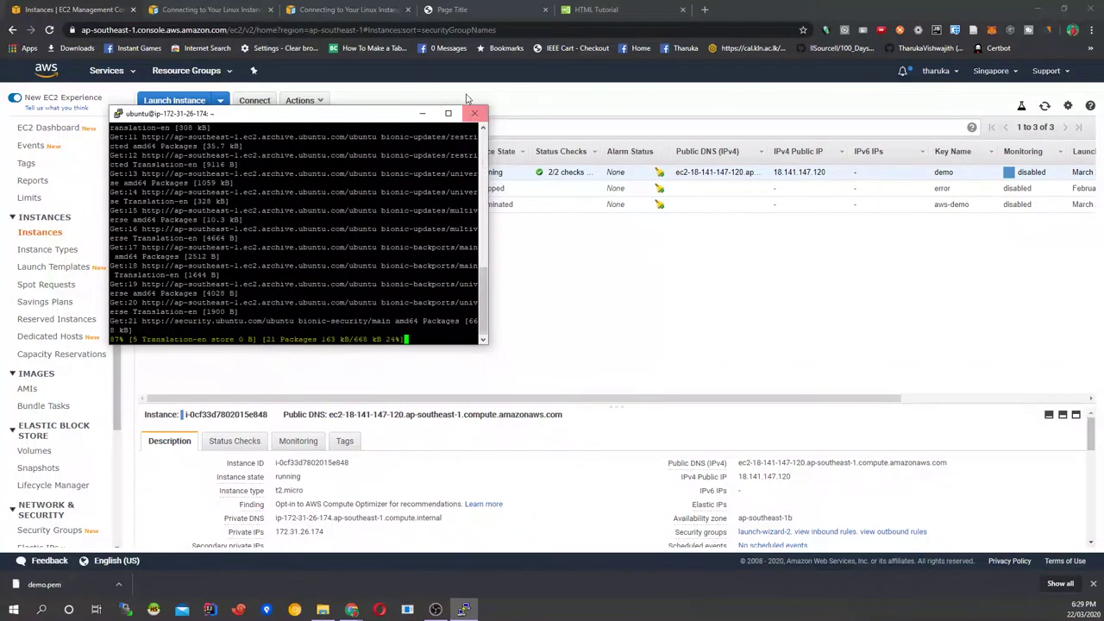
click(447, 113)
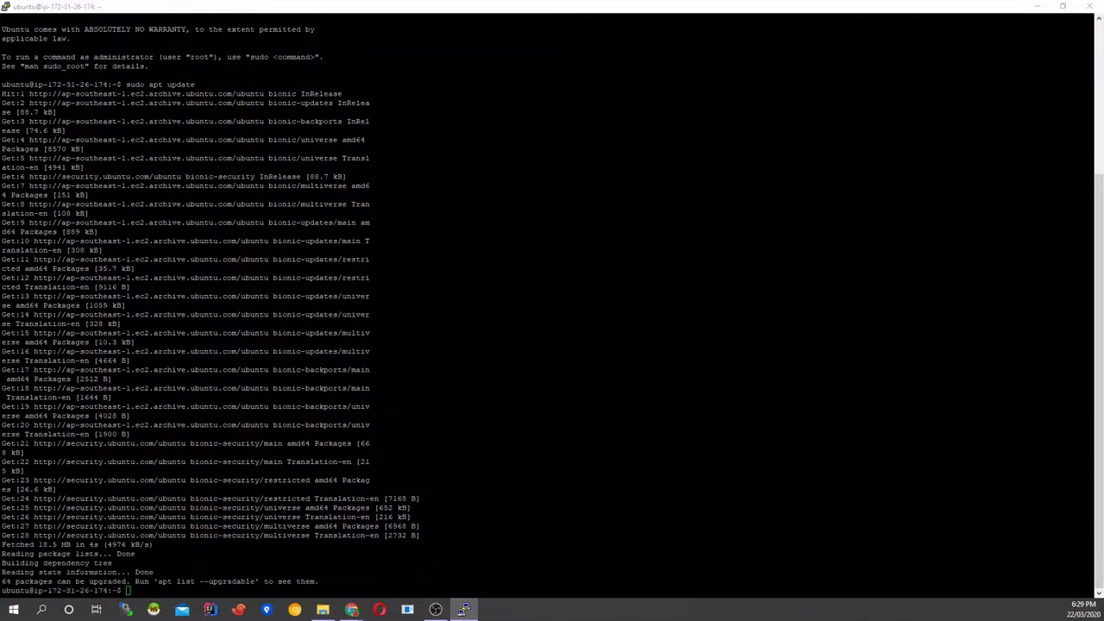
Step: Return to the SSH terminal and clear its screen
key(super+d)
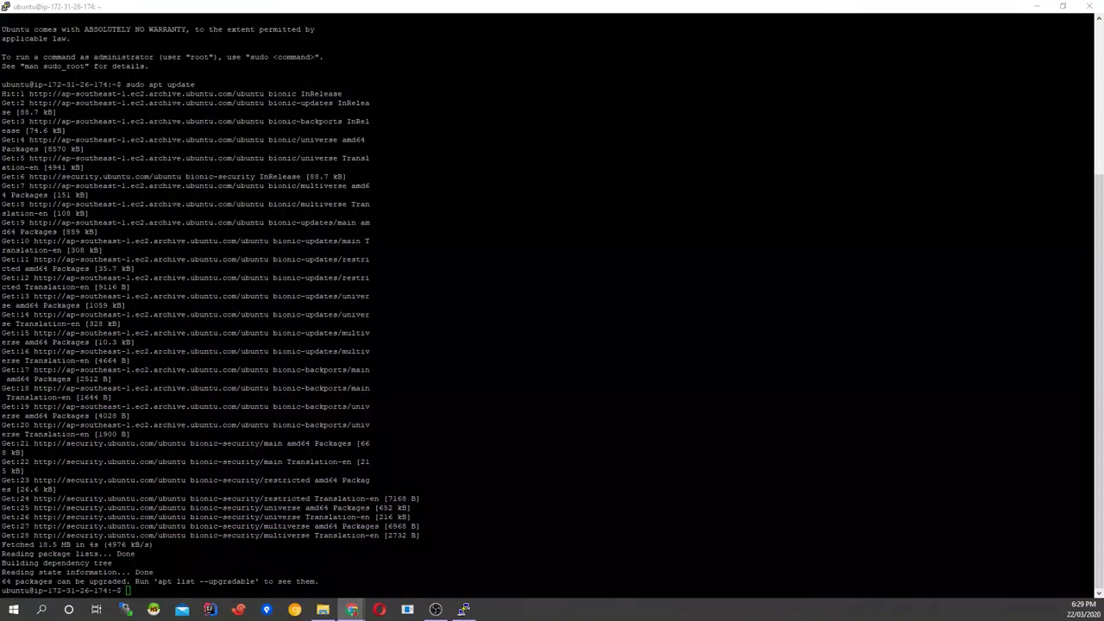
key(alt+Tab)
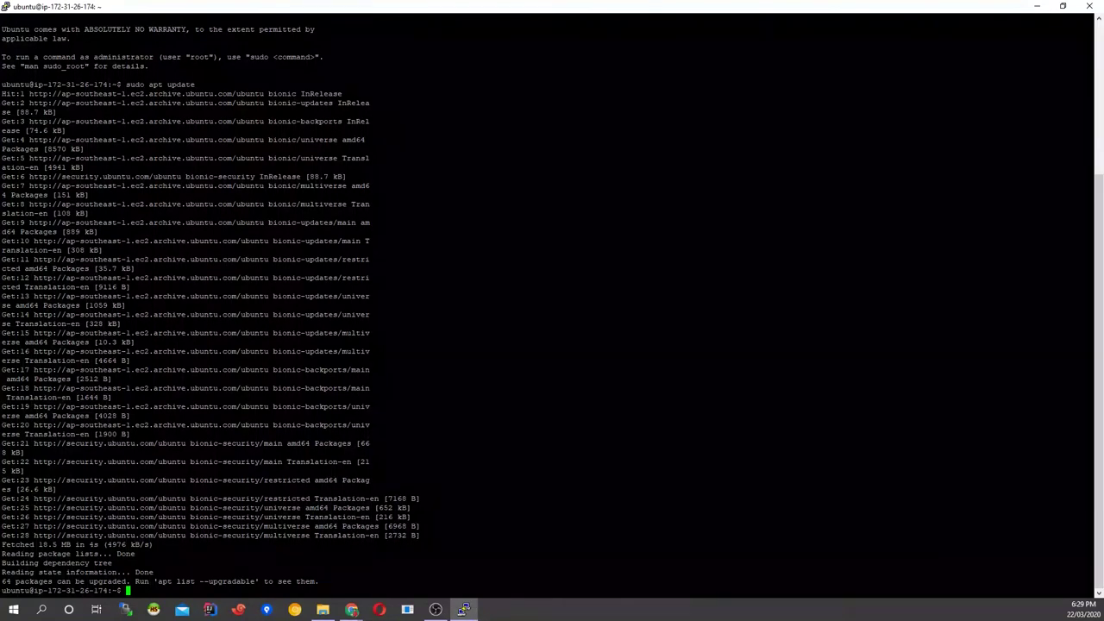
text(clear)
key(Return)
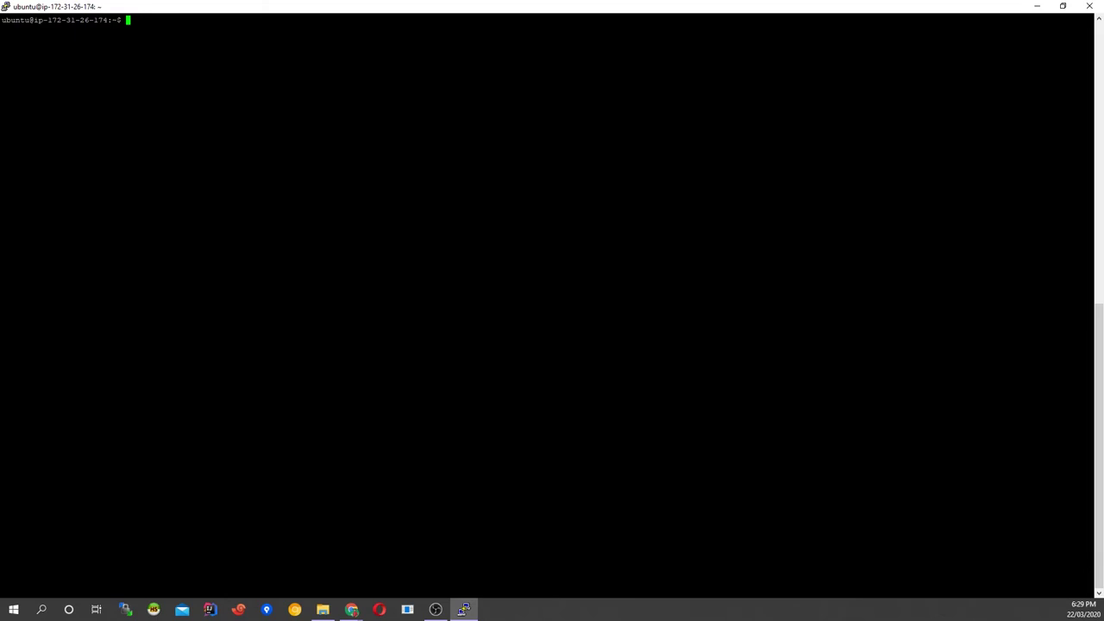
Step: Install Apache on the server with sudo apt install apache2, accepting the installation with Y
text(sudo apt update )
text(a)
key(BackSpace)
key(BackSpace)
key(BackSpace)
key(BackSpace)
key(BackSpace)
key(BackSpace)
key(BackSpace)
key(BackSpace)
key(BackSpace)
text(install apache2)
key(Return)
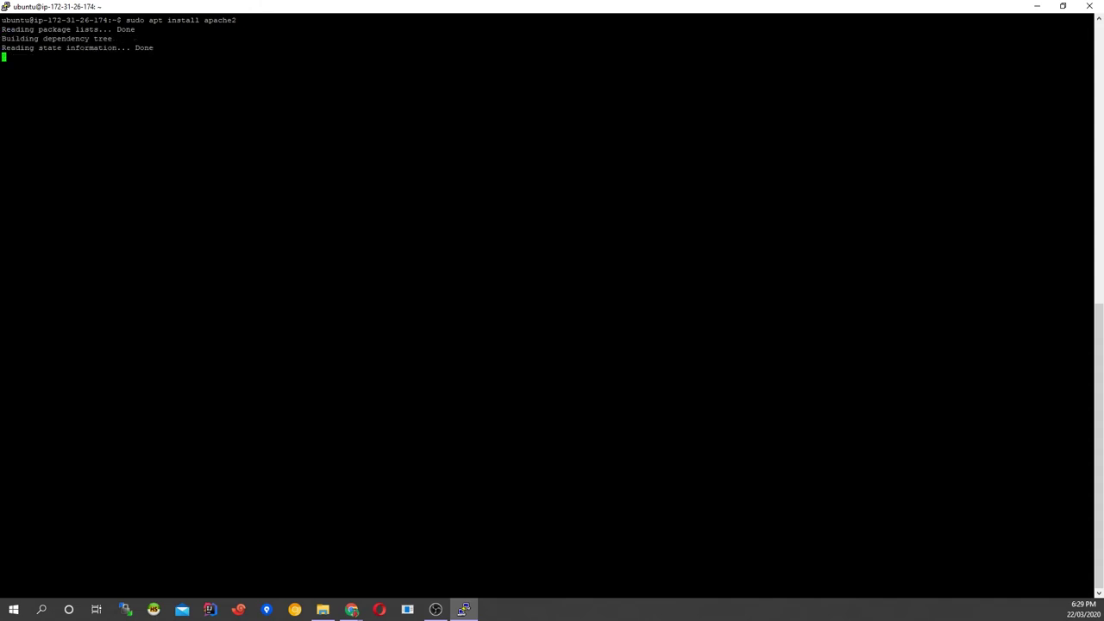
text(Y)
key(Return)
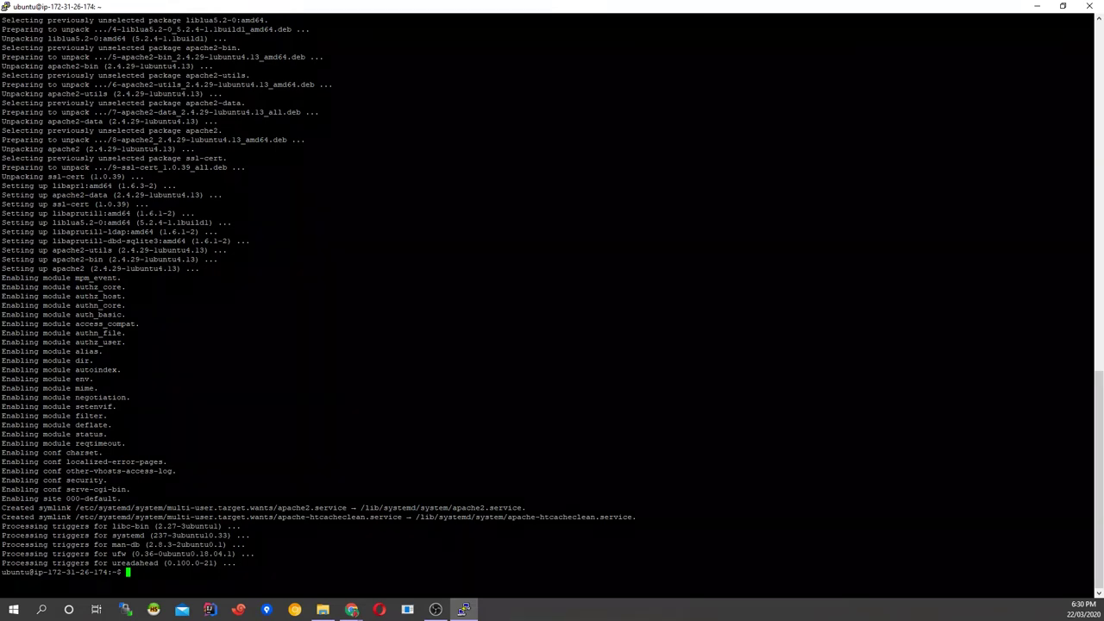
Step: Copy the running instance's IPv4 public IP from the EC2 console and open 18.141.147.120 in a new browser tab
click(1032, 14)
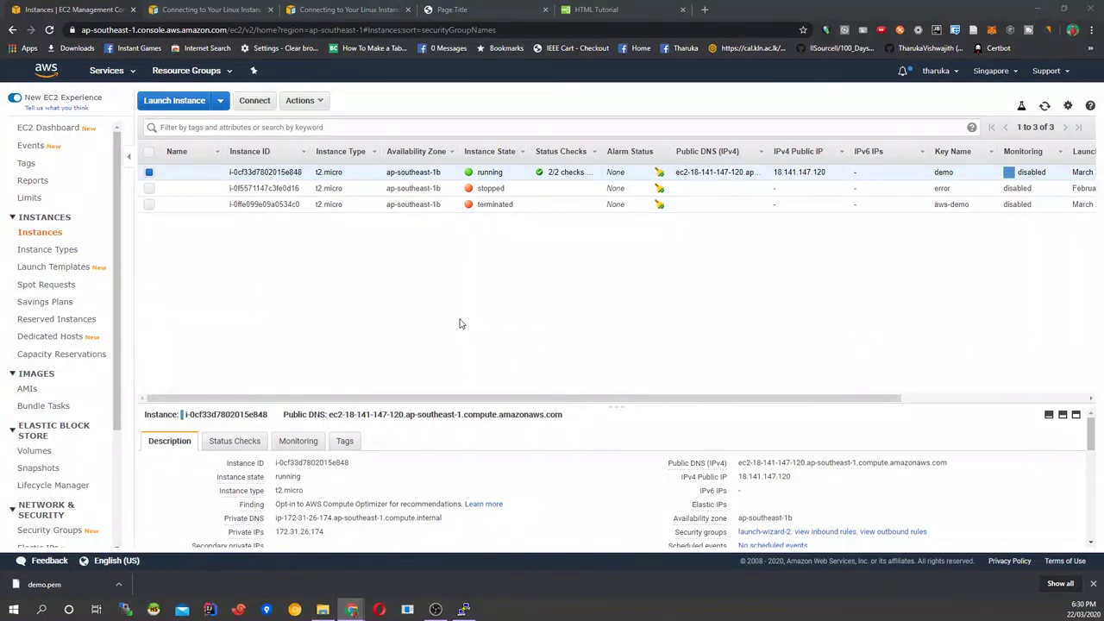
drag(774, 175, 826, 175)
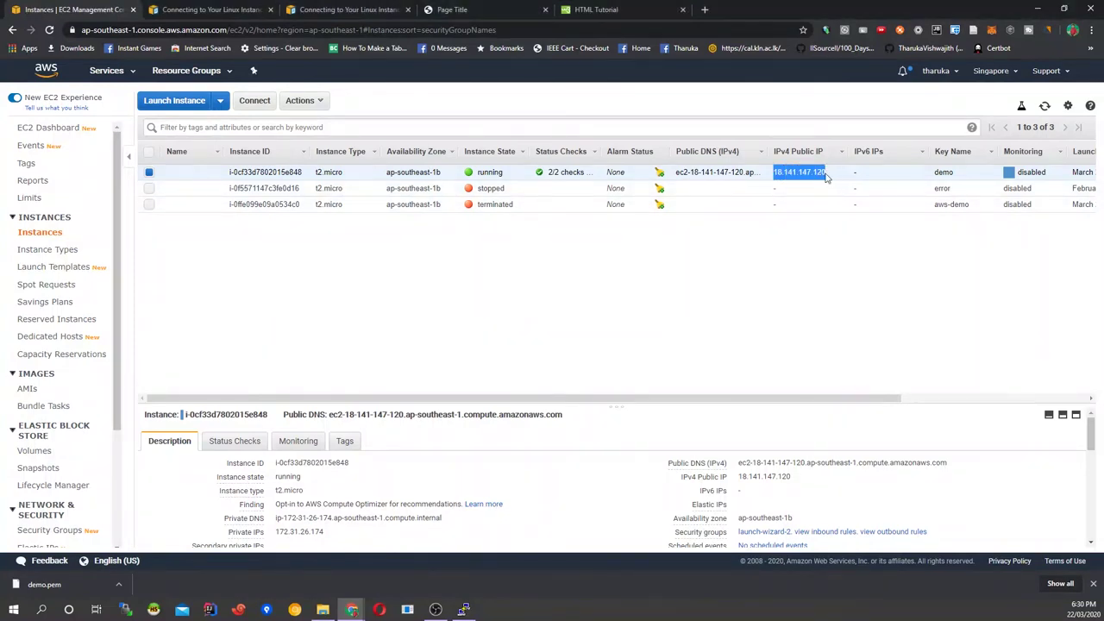
right_click(826, 176)
click(794, 174)
click(794, 174)
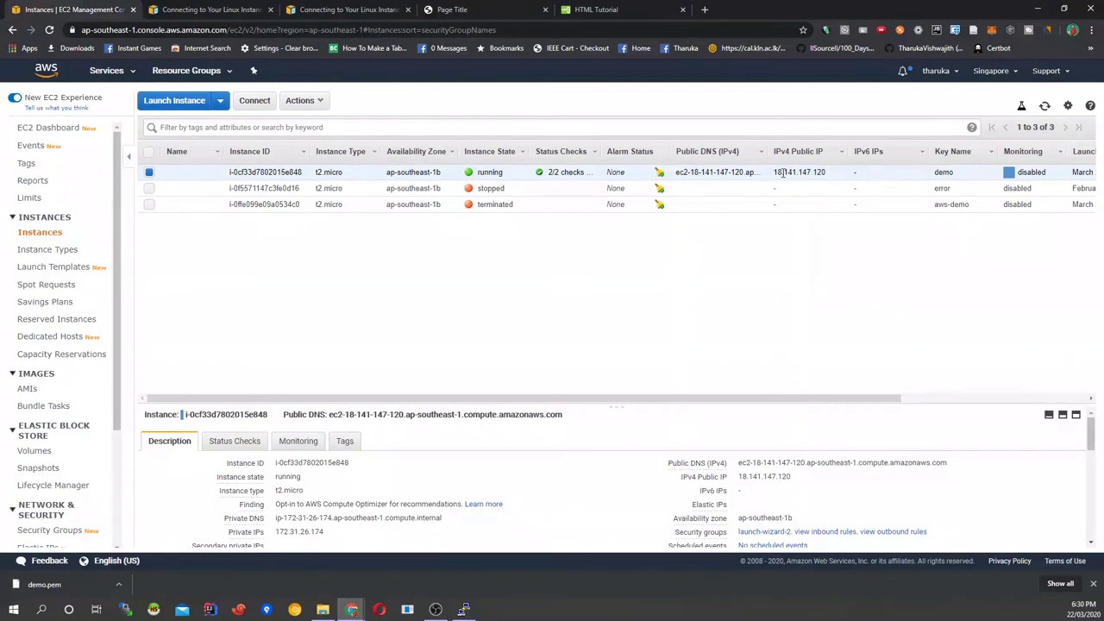
drag(774, 173, 830, 173)
key(ctrl+c)
click(668, 7)
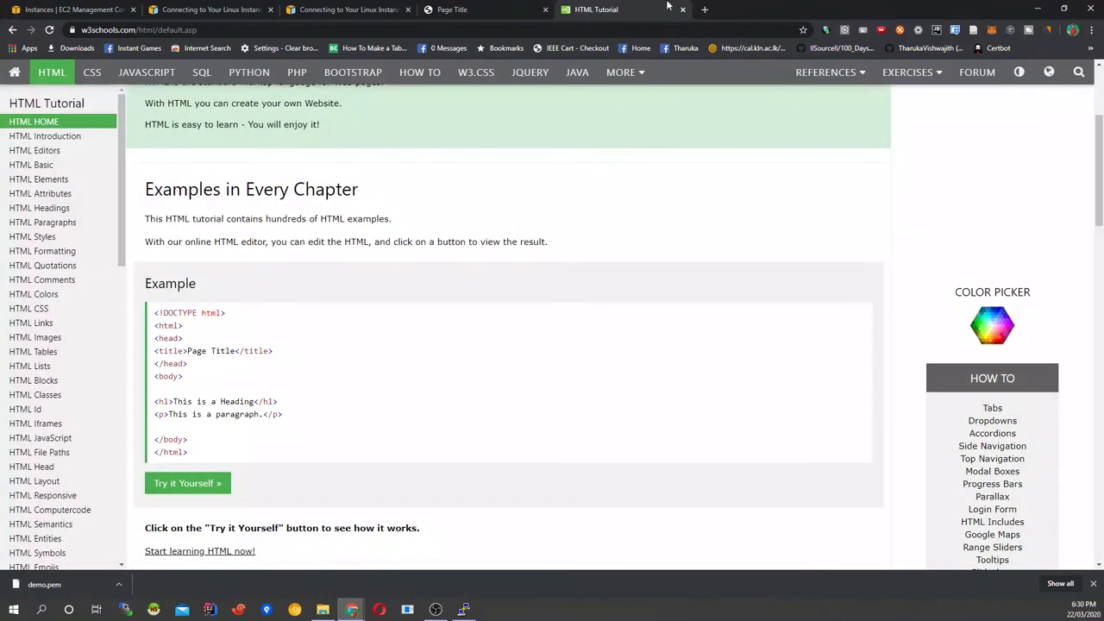
click(705, 10)
key(ctrl+v)
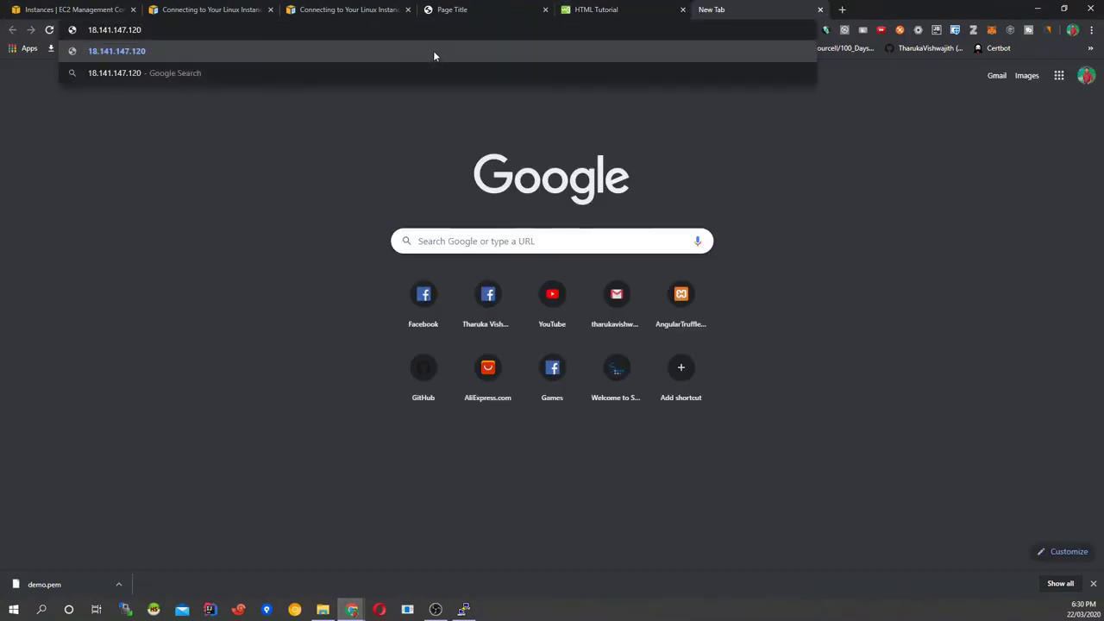
key(Return)
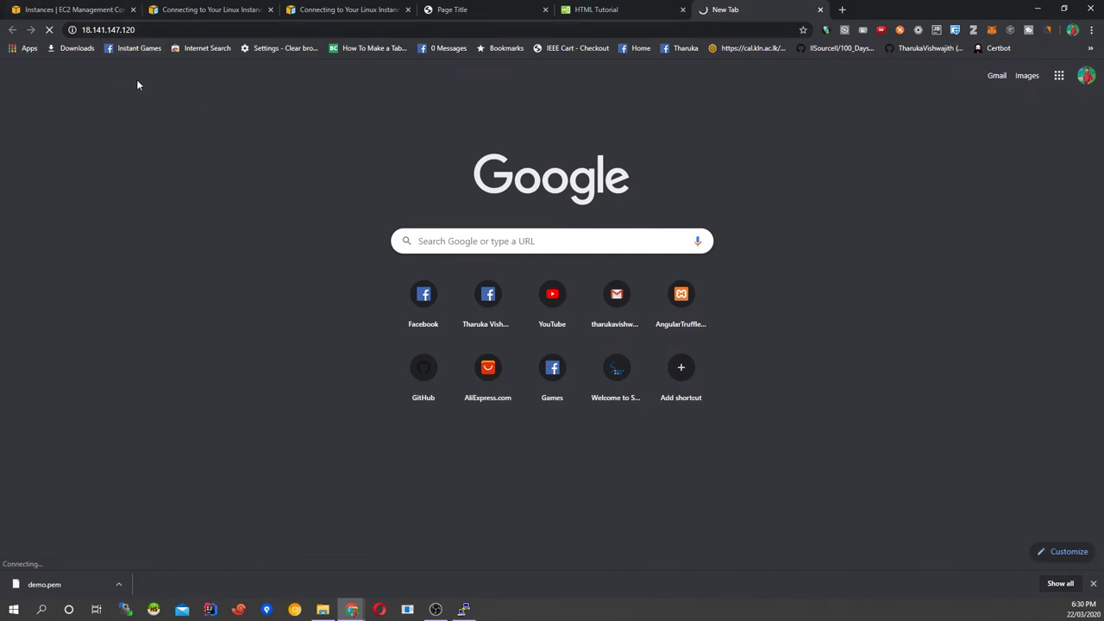
Step: Open the details of the launch-wizard-2 security group assigned to the running instance in the EC2 console
click(94, 12)
click(862, 268)
scroll(958, 219, right, 3)
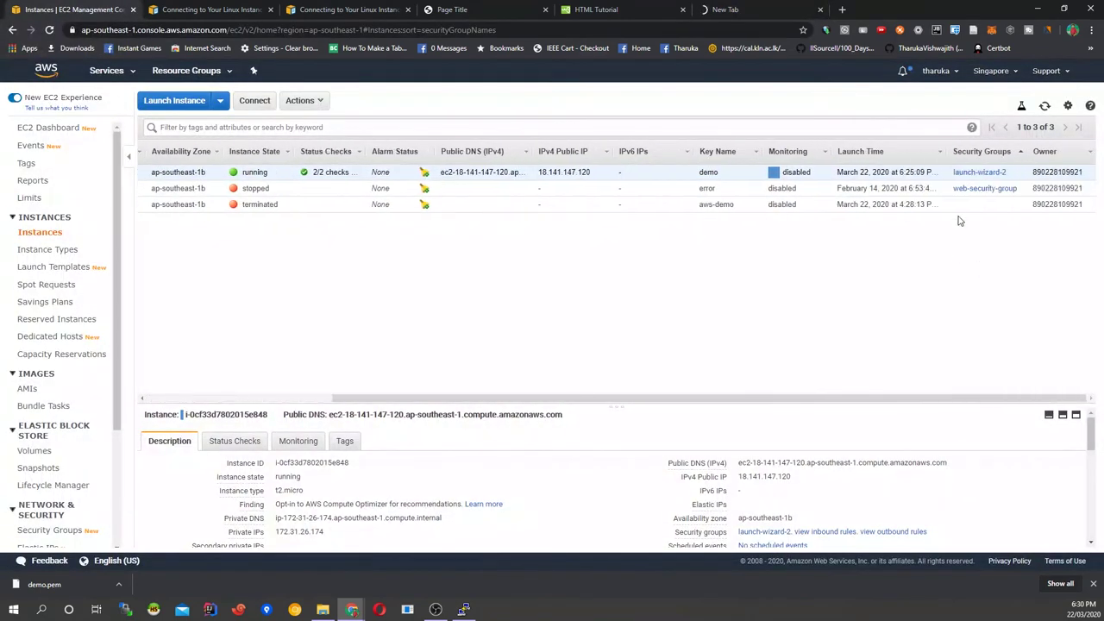
click(969, 174)
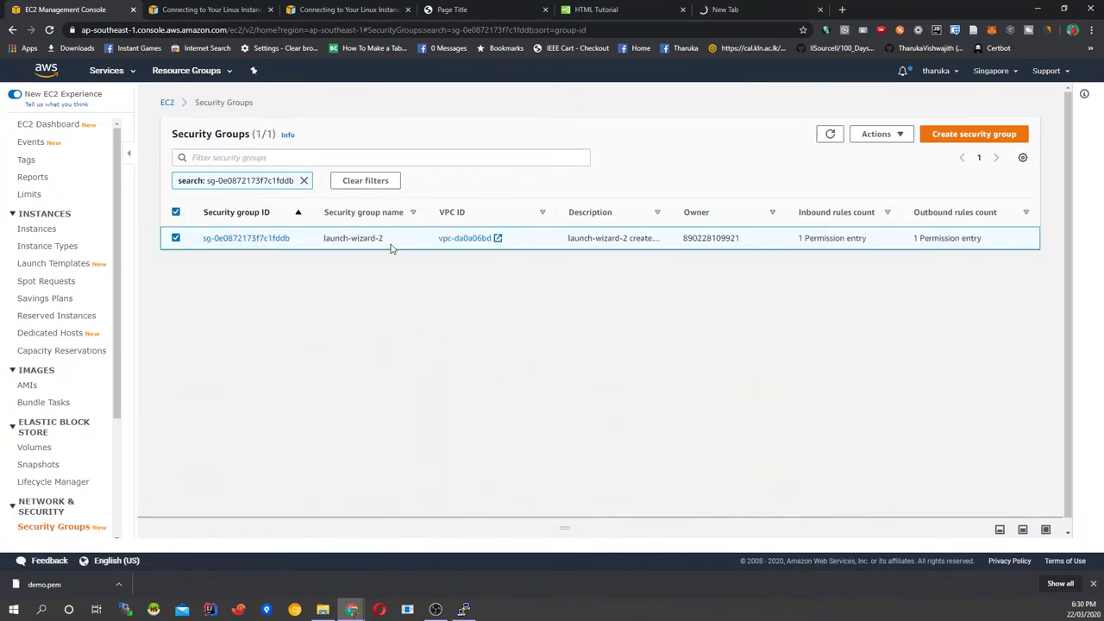
click(259, 239)
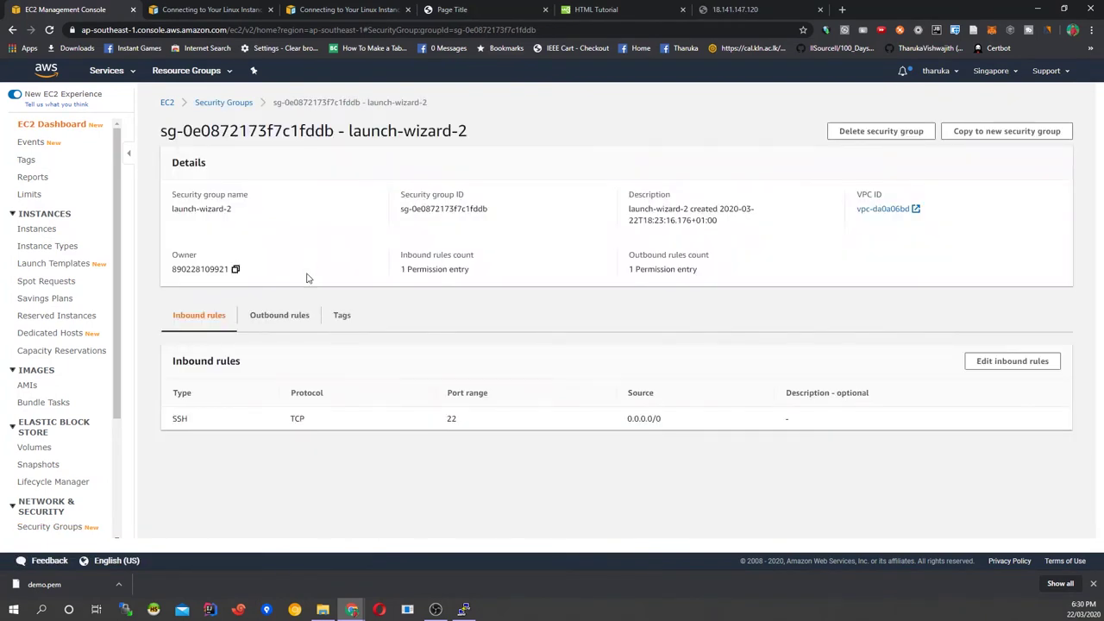
Step: Review the outbound and inbound rules of the launch-wizard-2 security group, checking the SSH entry
click(259, 321)
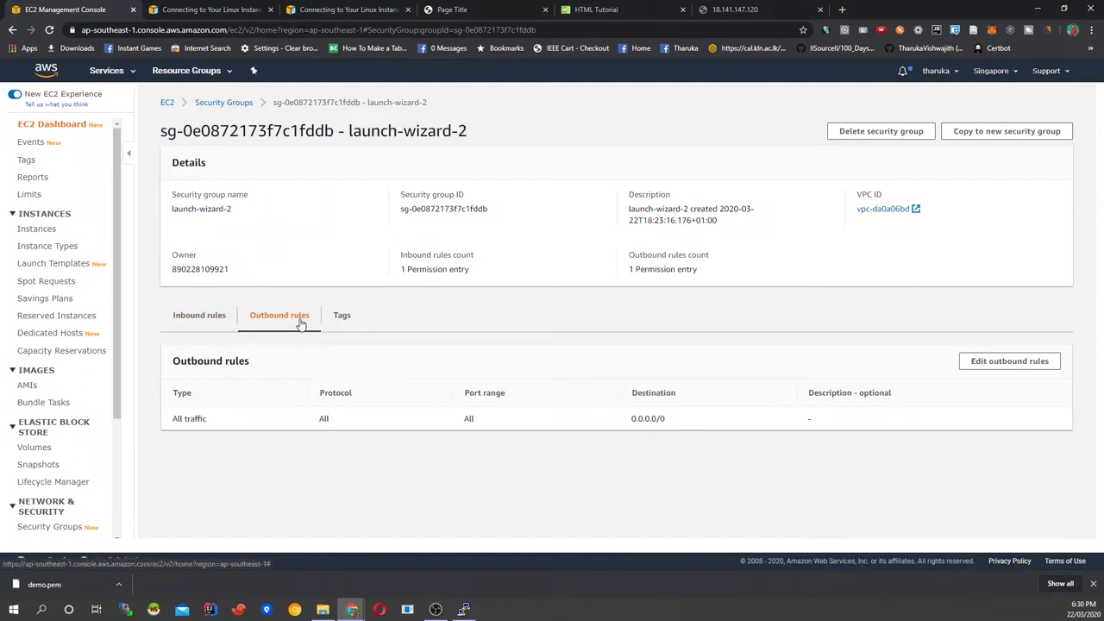
click(214, 326)
drag(174, 417, 266, 421)
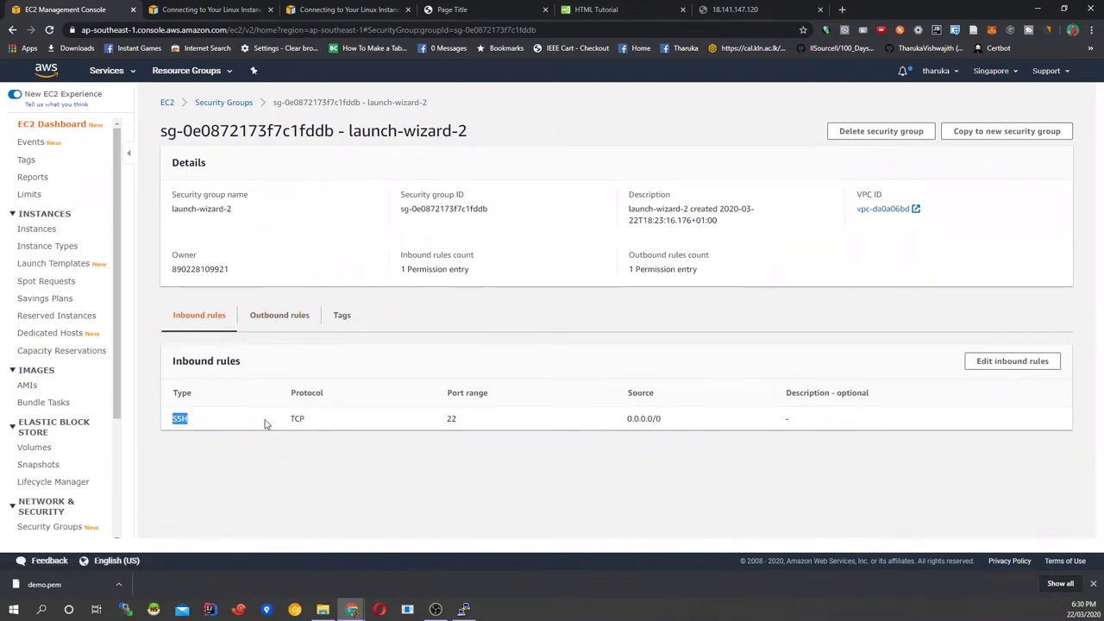
click(464, 609)
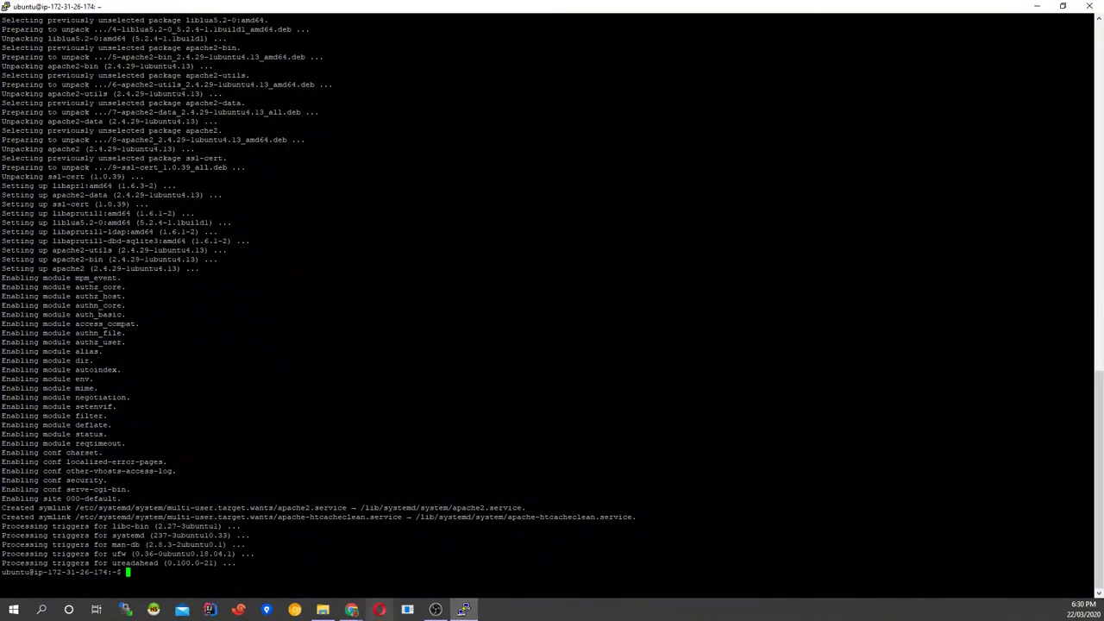
click(462, 611)
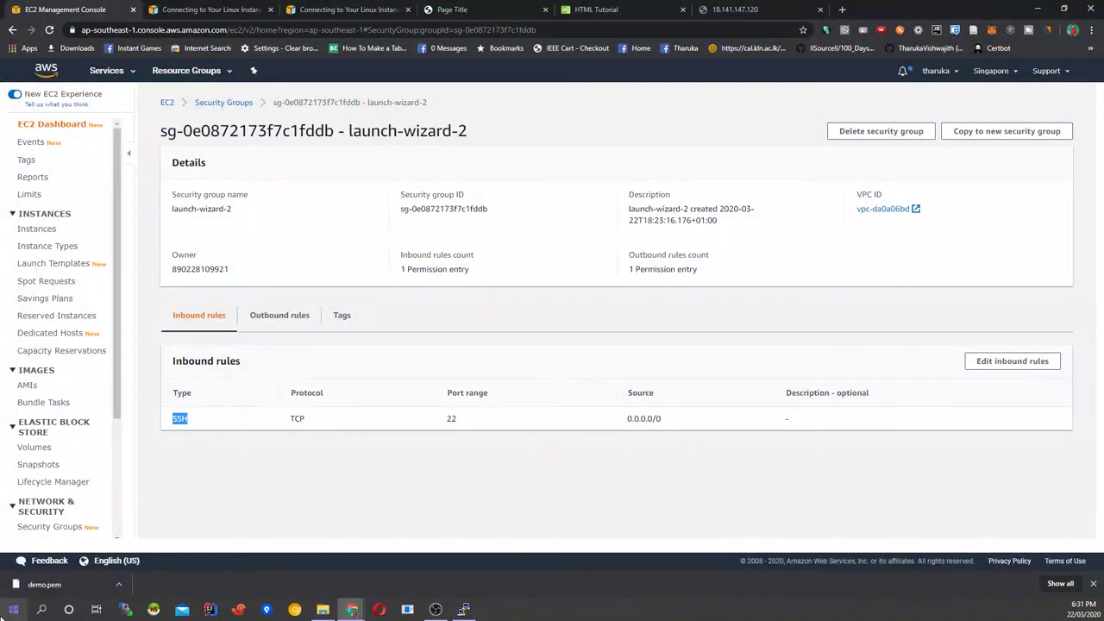
Step: Open a Windows Command Prompt and ping 18.141.147.120, stopping the ping before it completes
click(13, 610)
text(cmd)
key(Return)
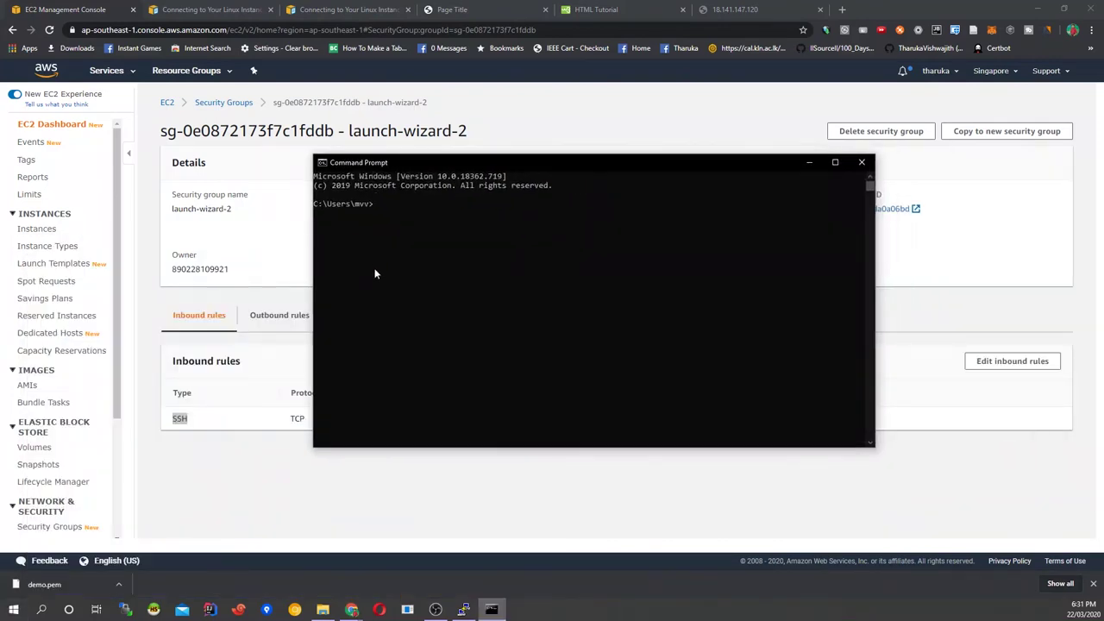
click(375, 274)
text(ping)
key(ctrl+v)
key(Return)
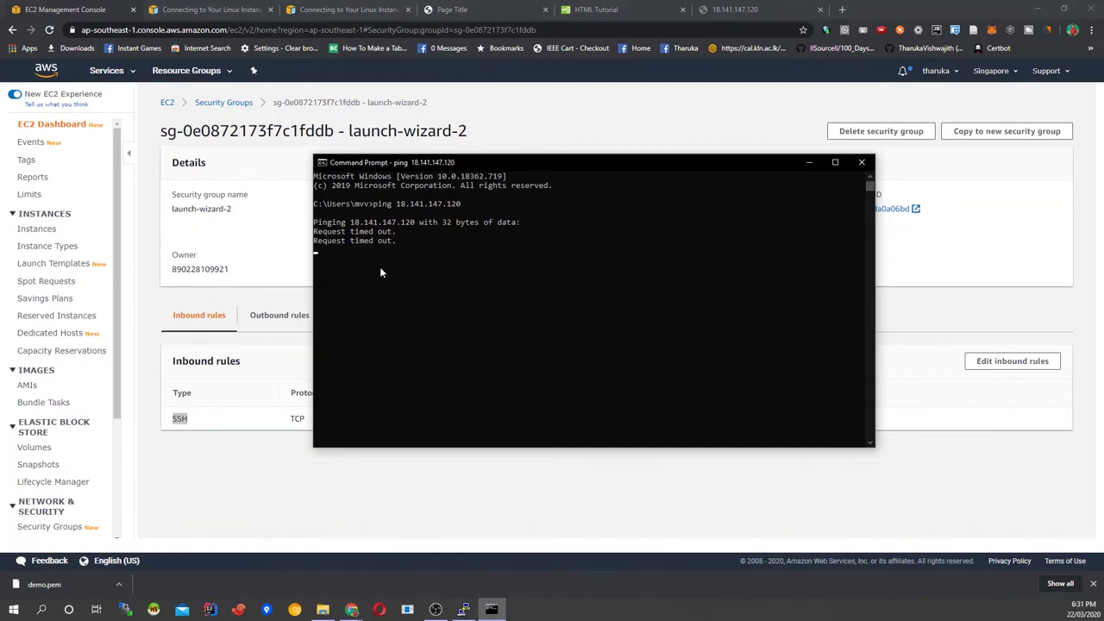
key(ctrl+c)
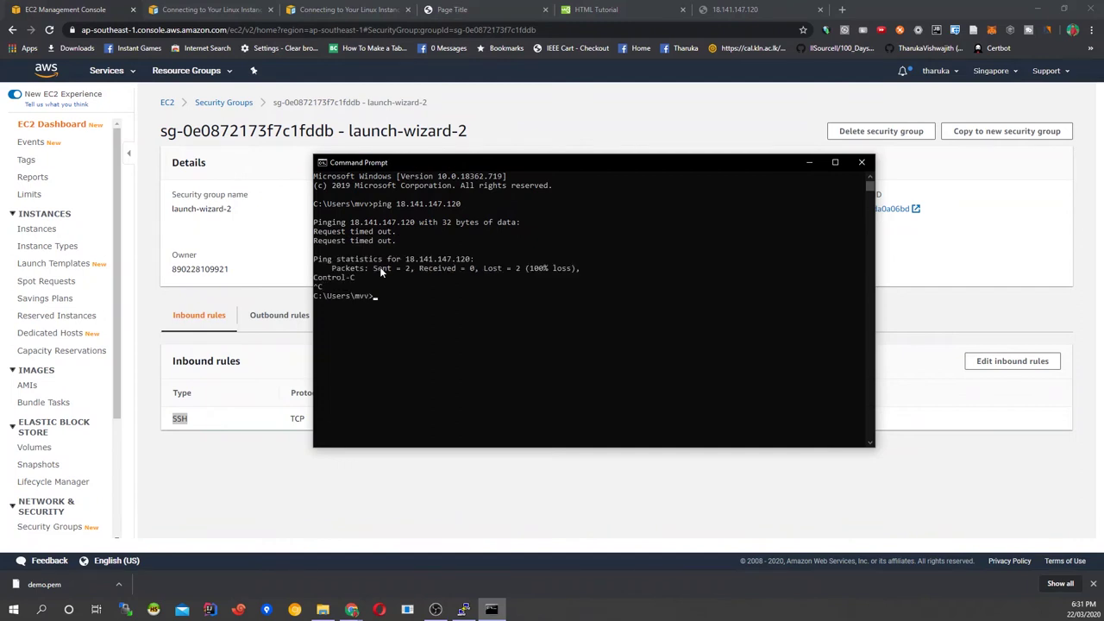
Step: Add an All ICMP - IPv4 inbound rule with source 0.0.0.0/0 to the launch-wizard-2 security group and save the rules
click(204, 378)
click(1013, 360)
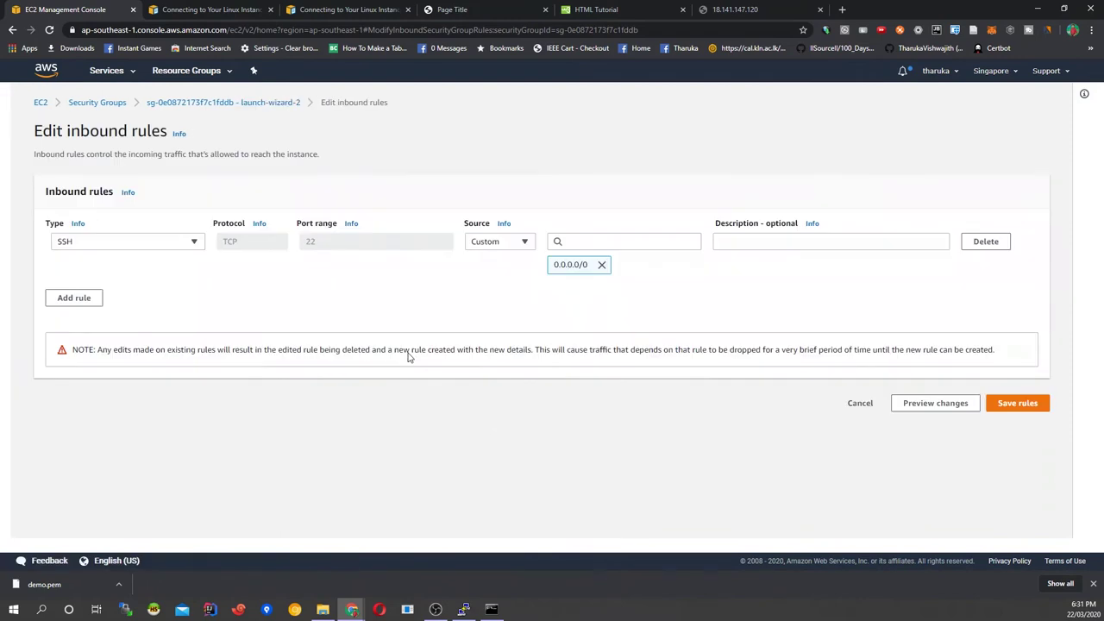
click(95, 298)
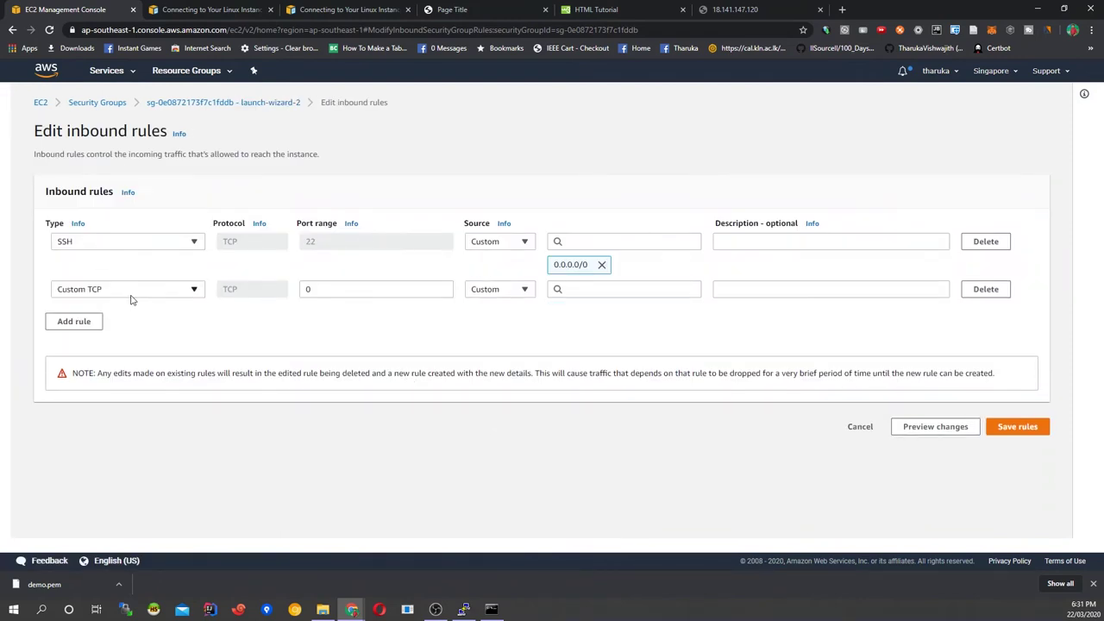
click(132, 293)
scroll(138, 392, down, 3)
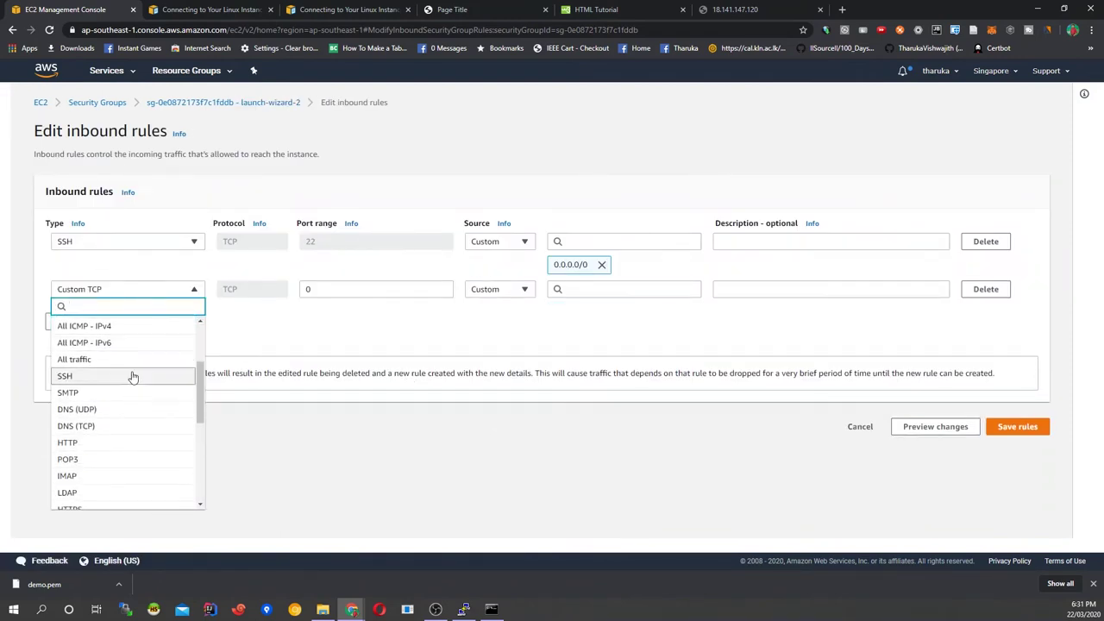
click(129, 326)
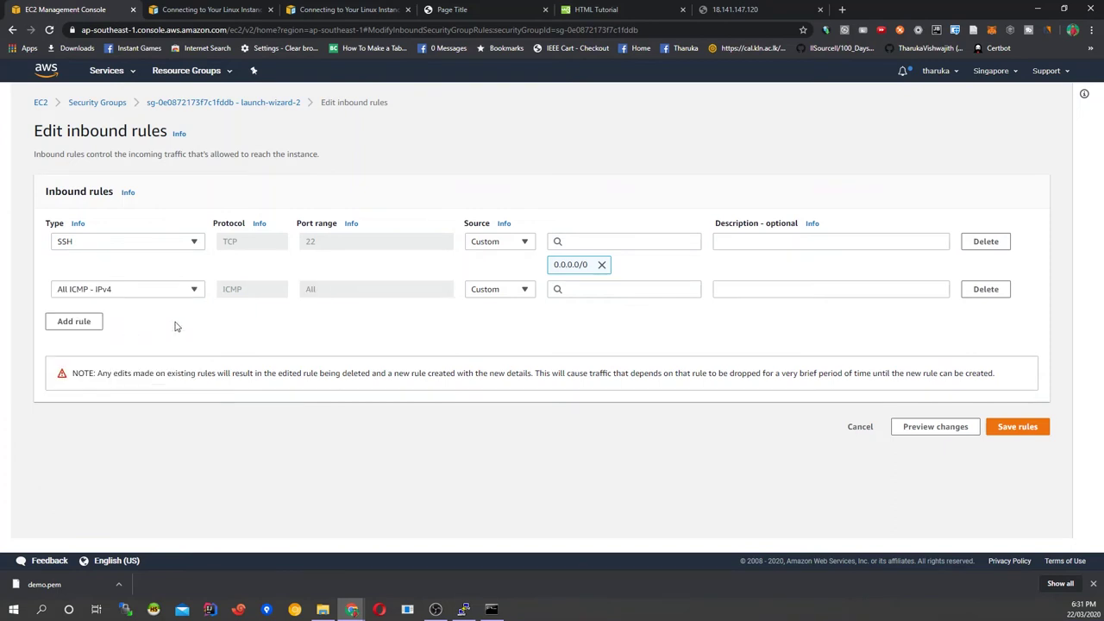
click(577, 291)
click(582, 327)
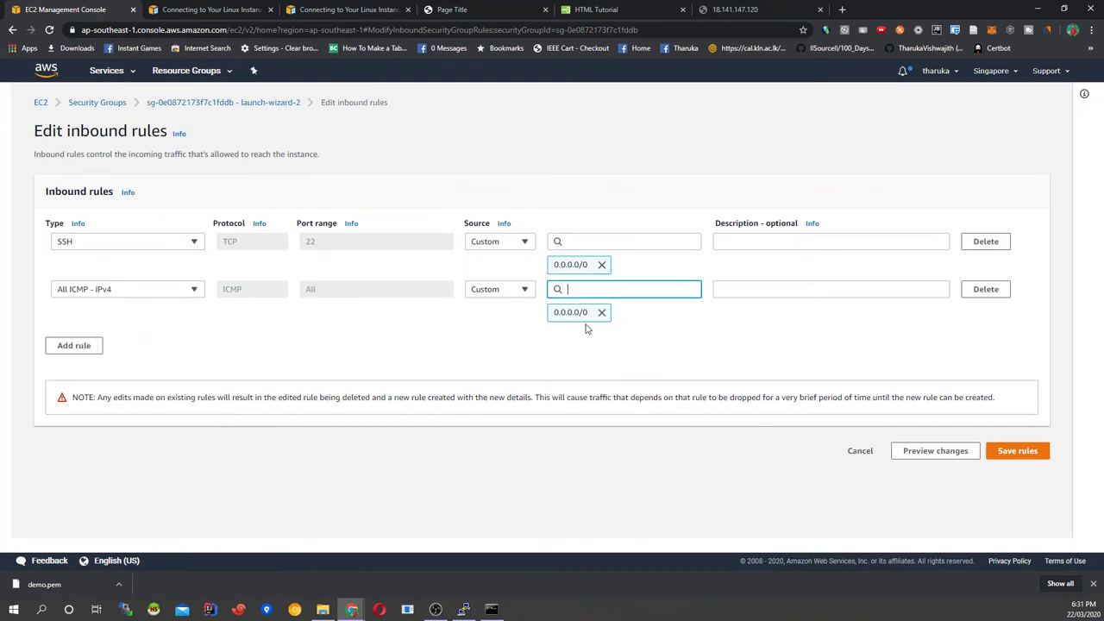
click(1000, 452)
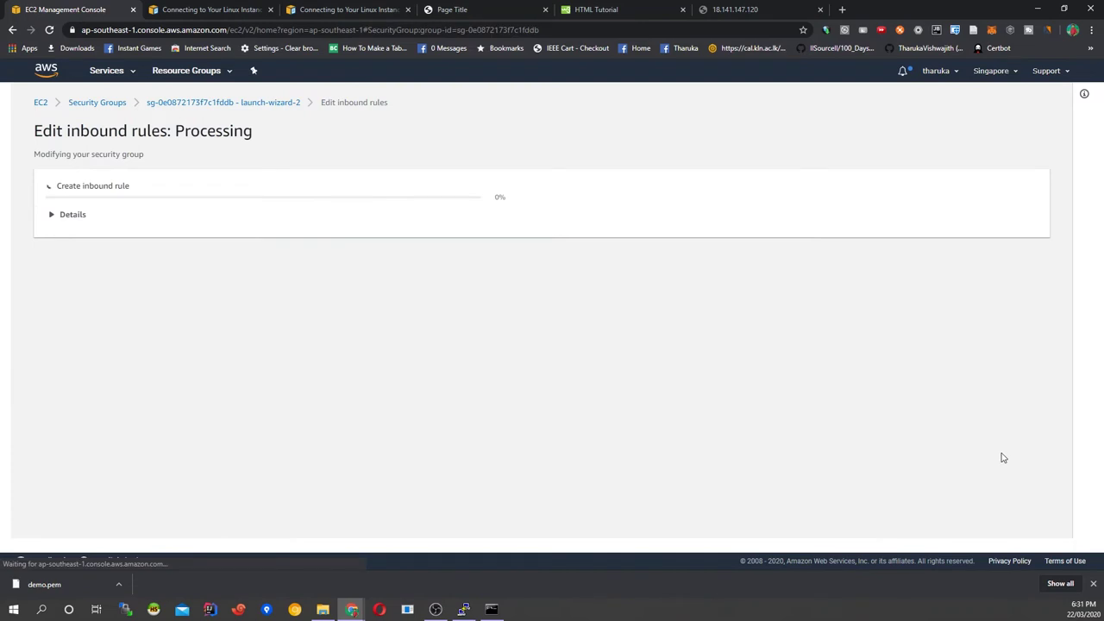
Step: Repeat the ping to 18.141.147.120 in Command Prompt and return to the security group page
click(490, 609)
click(400, 325)
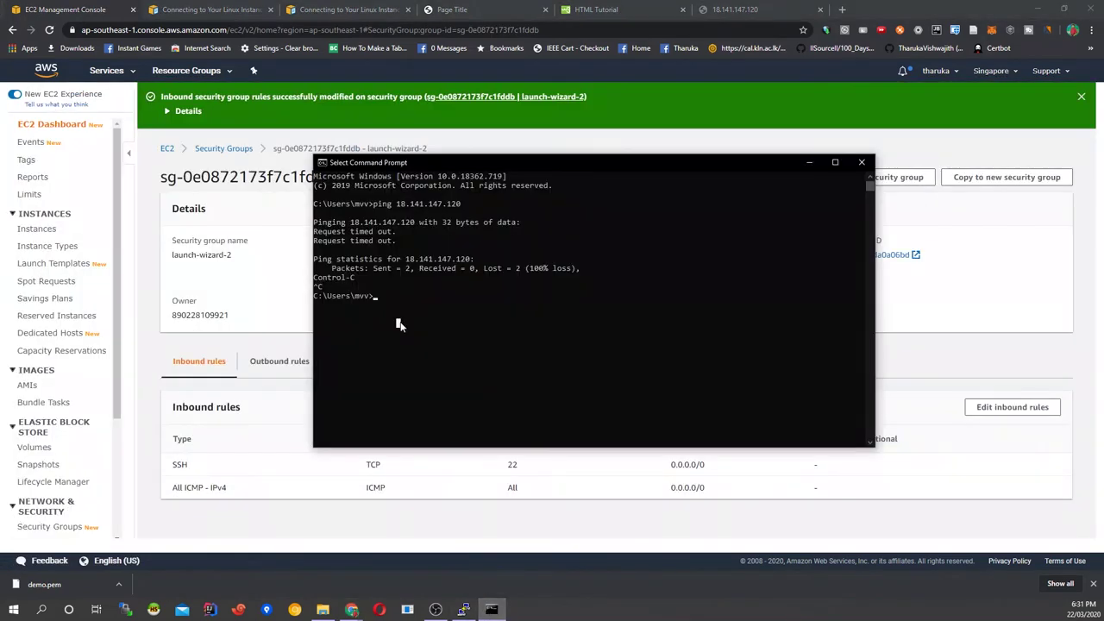
key(Up)
key(Return)
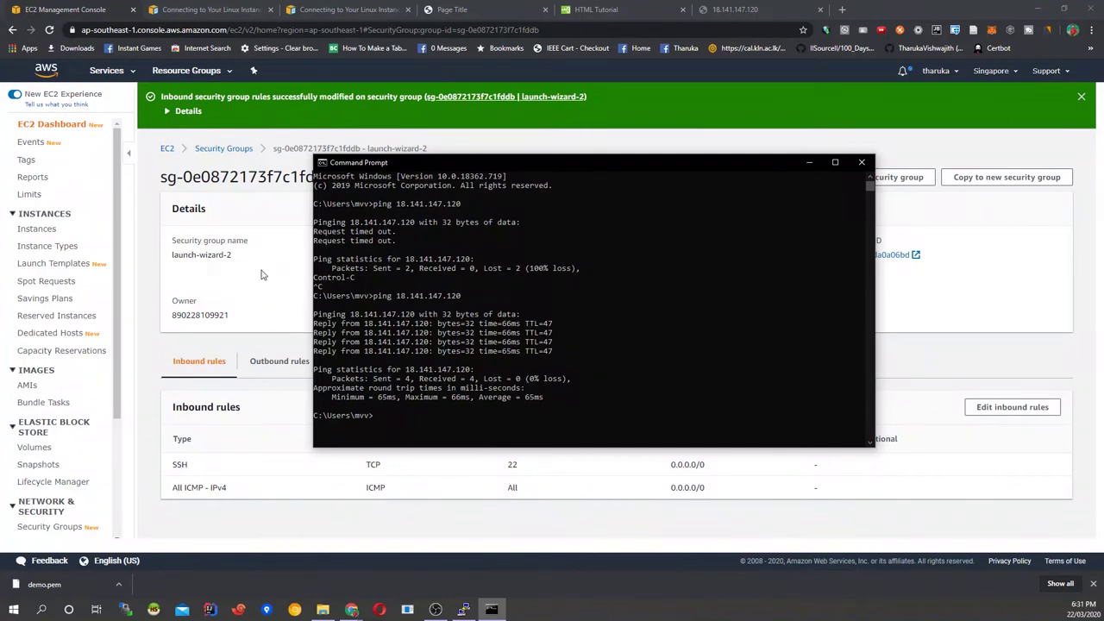
click(263, 293)
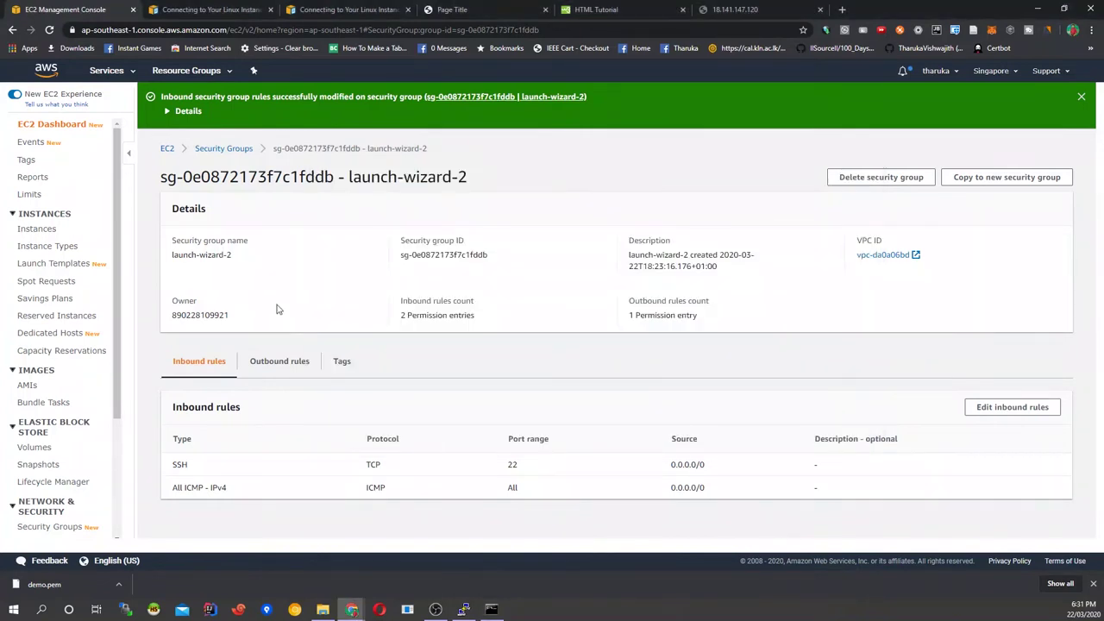
click(491, 608)
click(333, 512)
Step: Add an HTTP inbound rule with source 0.0.0.0/0 to the launch-wizard-2 security group and save the rules
click(1017, 407)
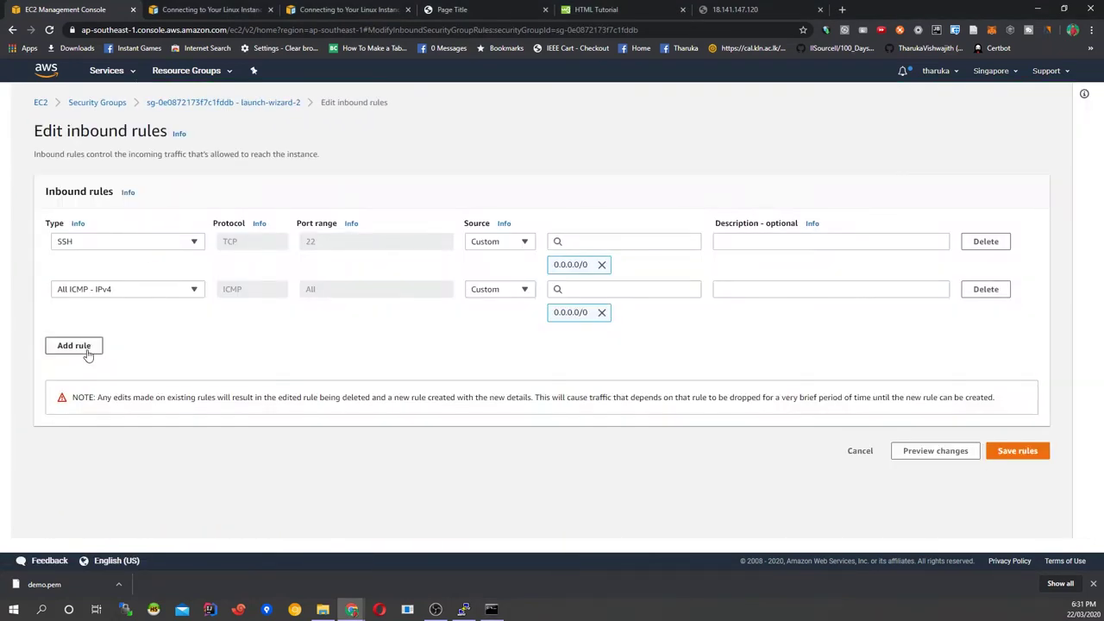
click(87, 352)
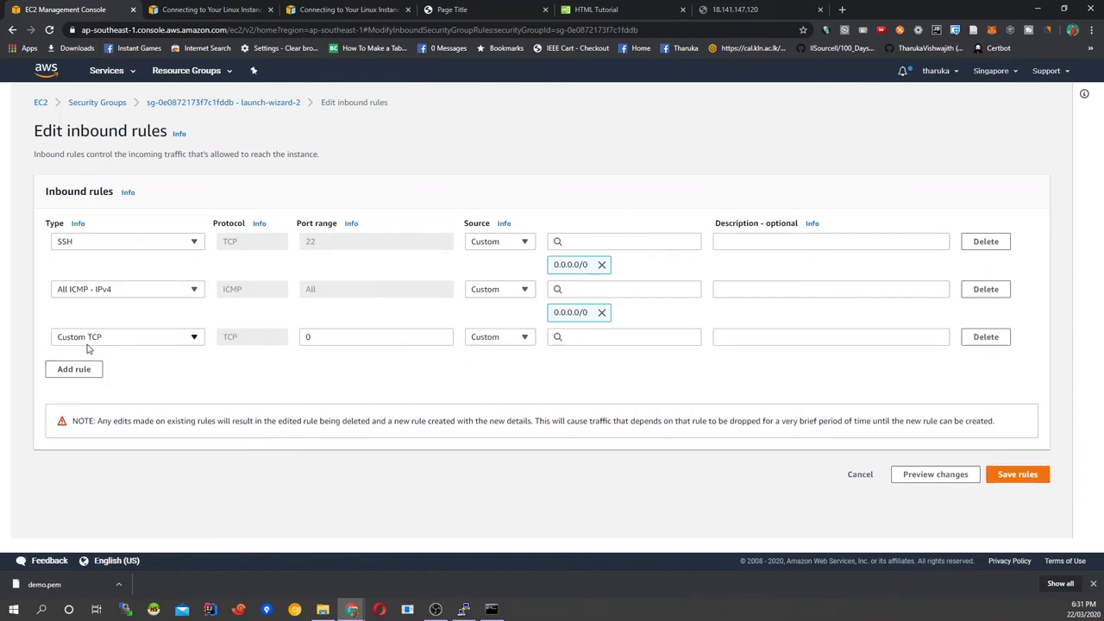
click(120, 342)
scroll(123, 249, down, 5)
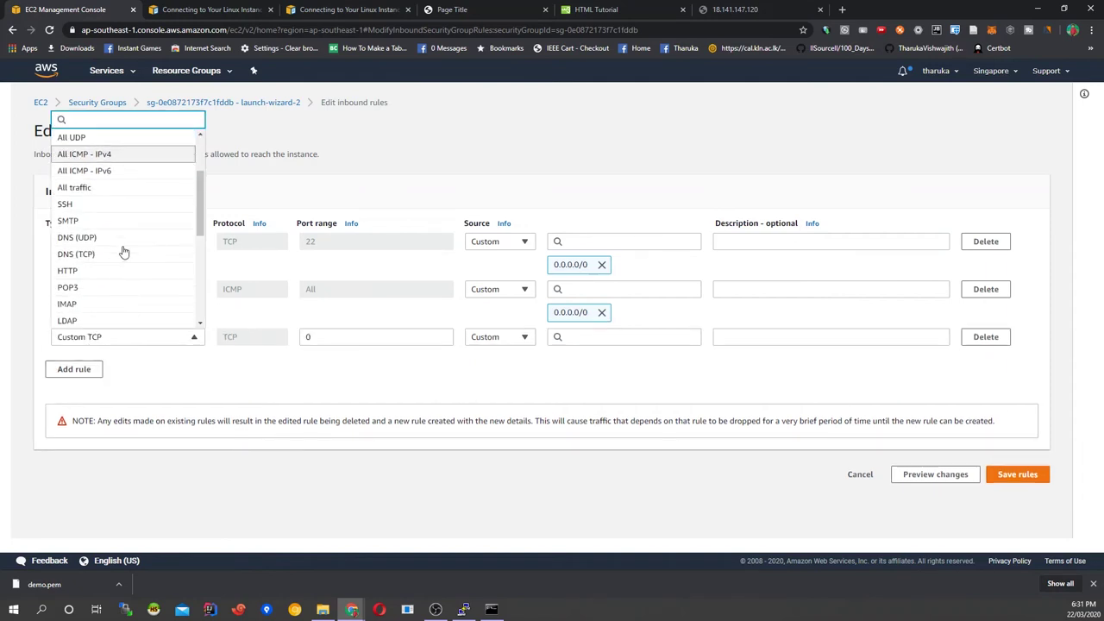
click(73, 211)
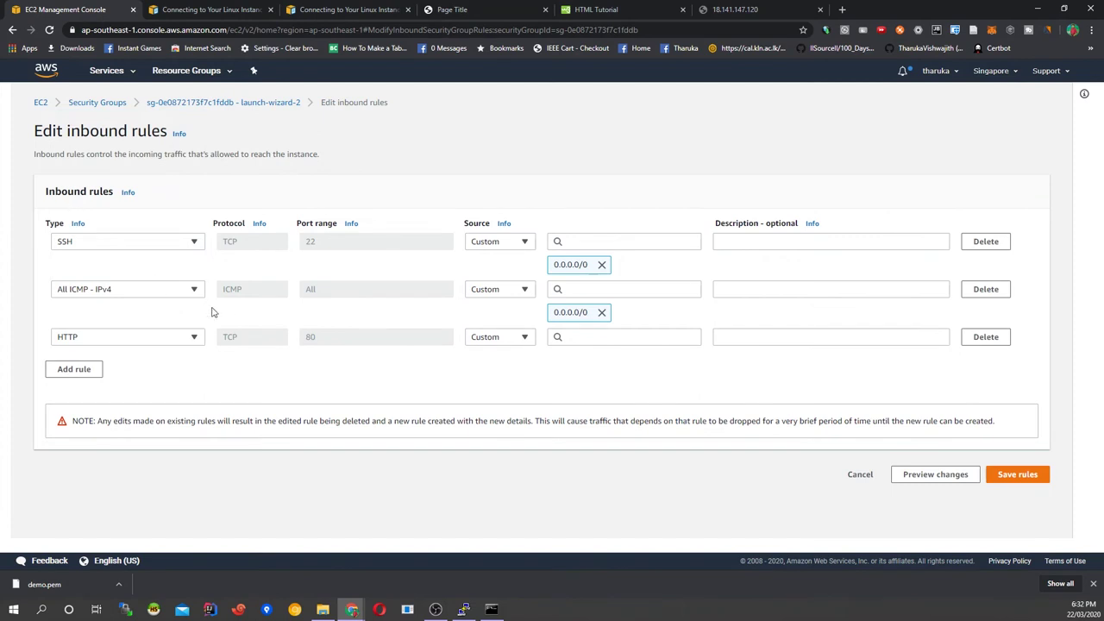
click(597, 337)
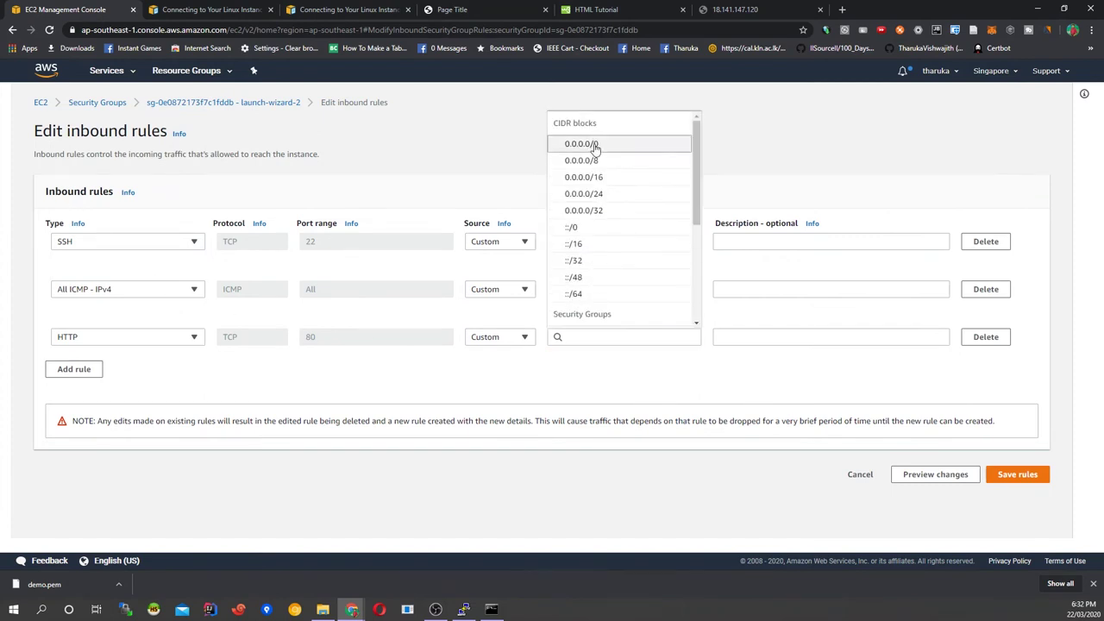
click(587, 143)
click(1014, 499)
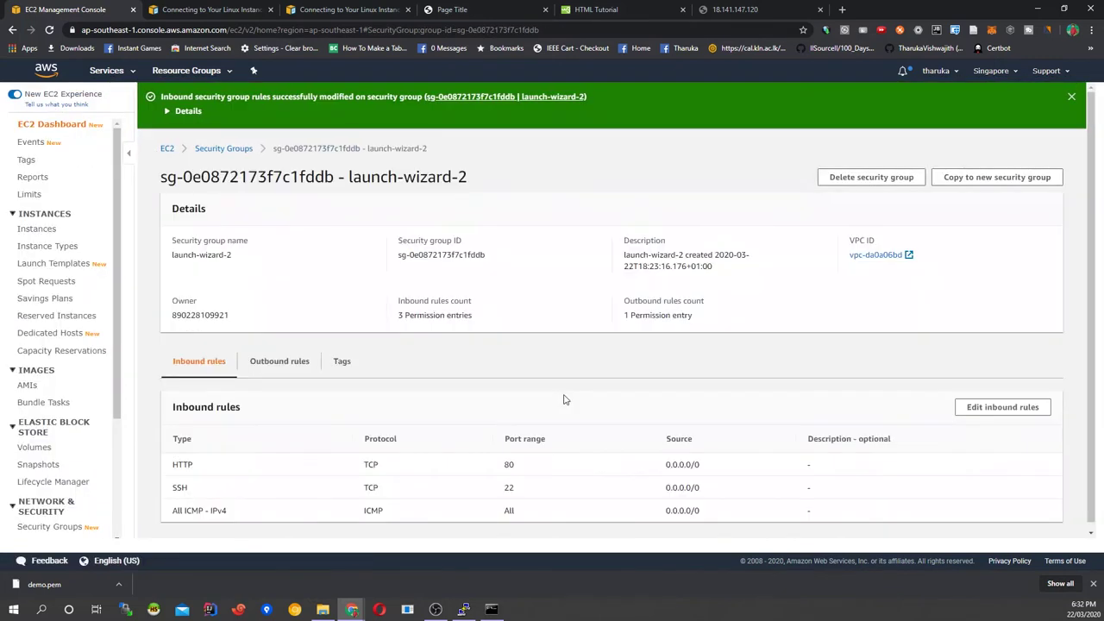
Step: Add an HTTPS inbound rule with source 0.0.0.0/0 to the launch-wizard-2 security group and save the rules
scroll(303, 438, down, 1)
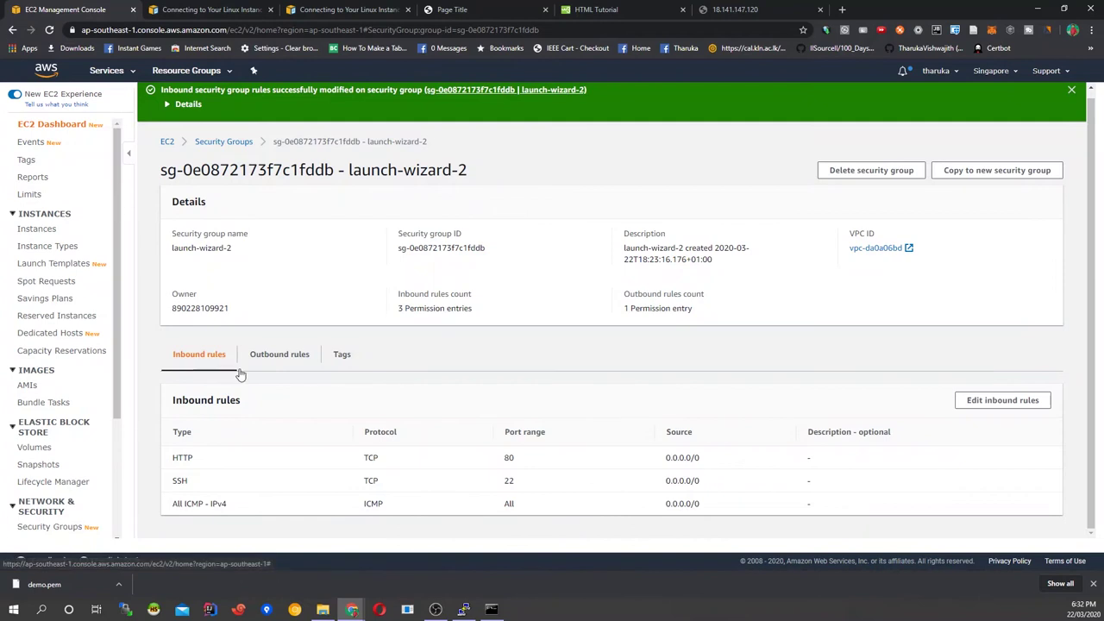
click(988, 401)
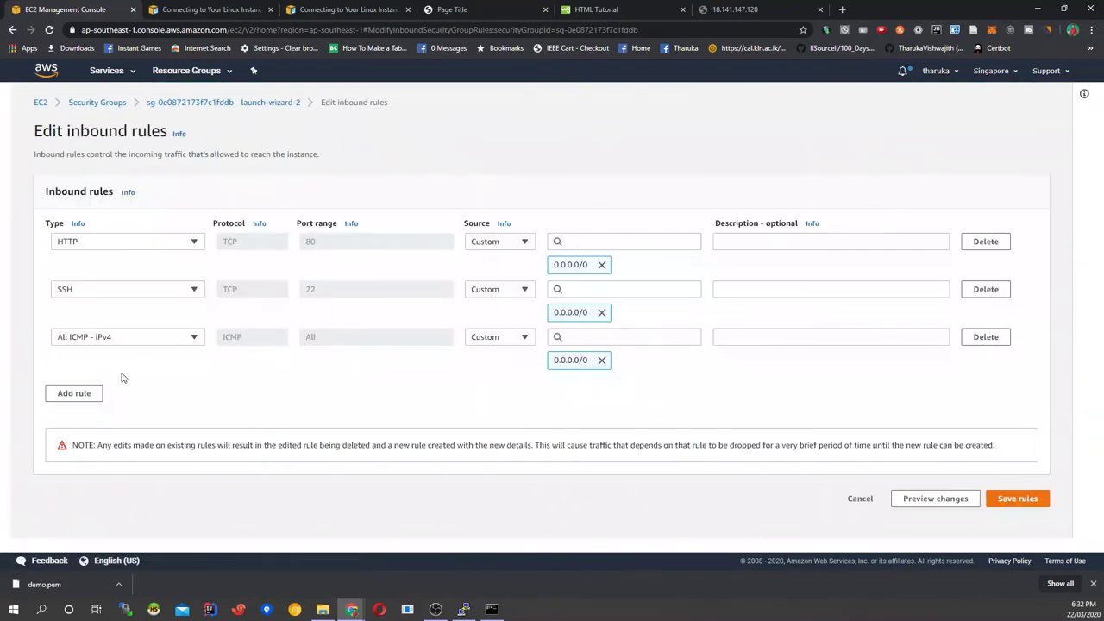
click(73, 393)
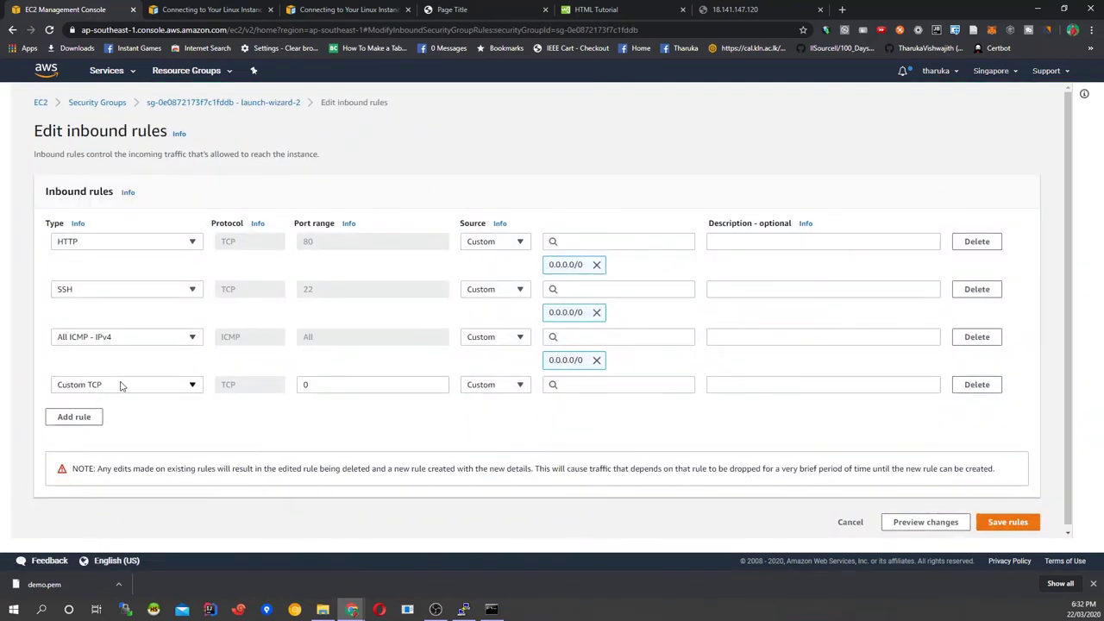
click(122, 385)
scroll(113, 291, down, 3)
scroll(112, 311, up, 3)
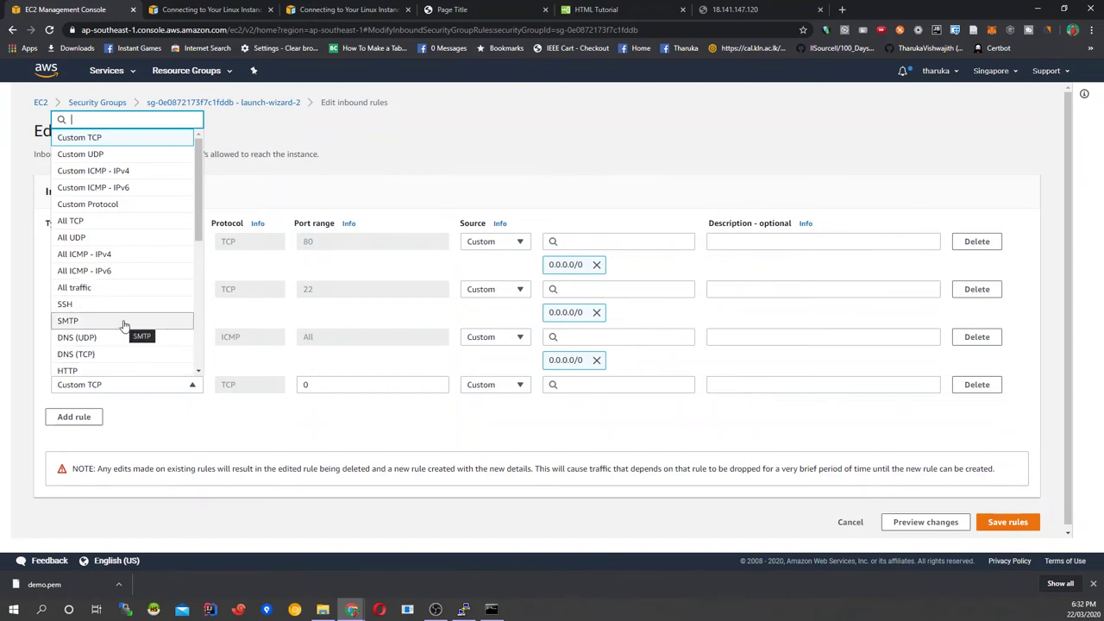
scroll(116, 331, down, 1)
scroll(109, 320, down, 2)
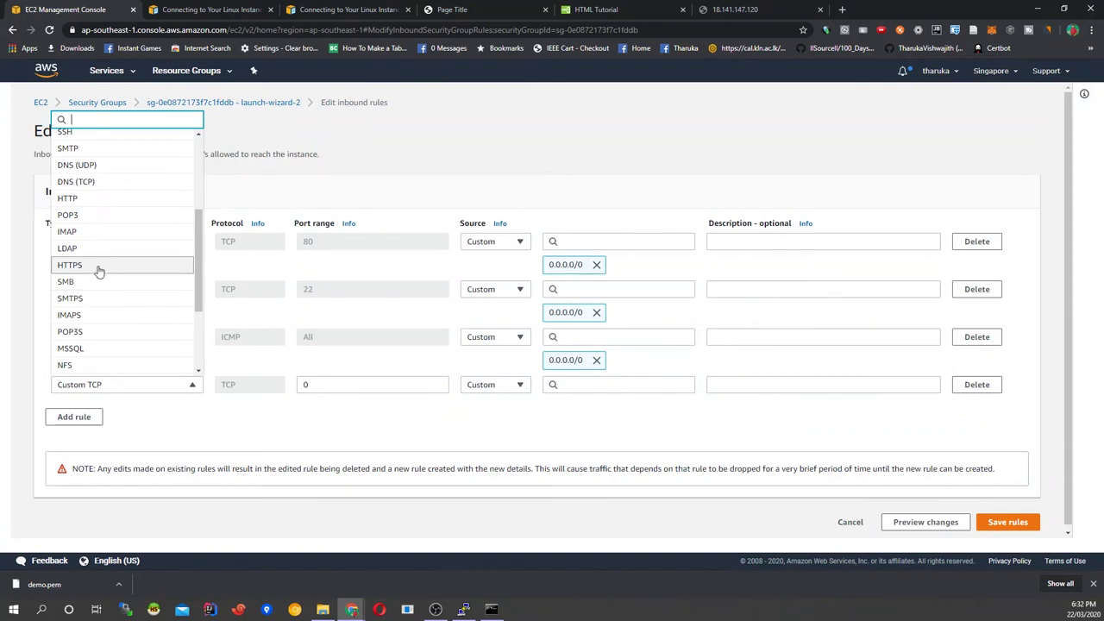
click(97, 264)
click(643, 388)
scroll(604, 163, up, 1)
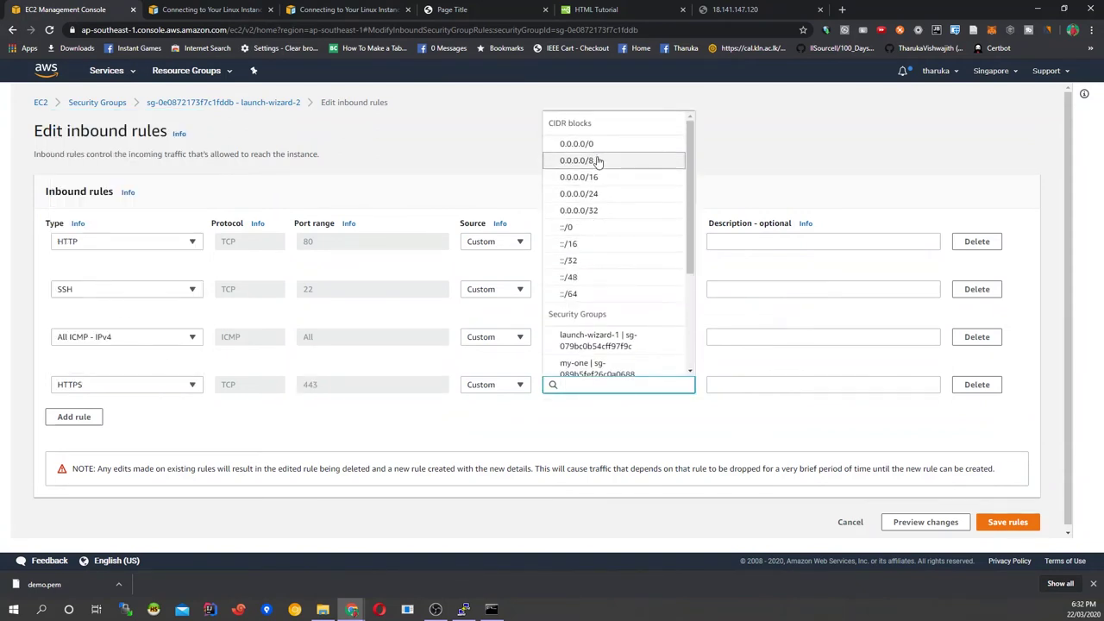
click(596, 150)
scroll(995, 469, down, 2)
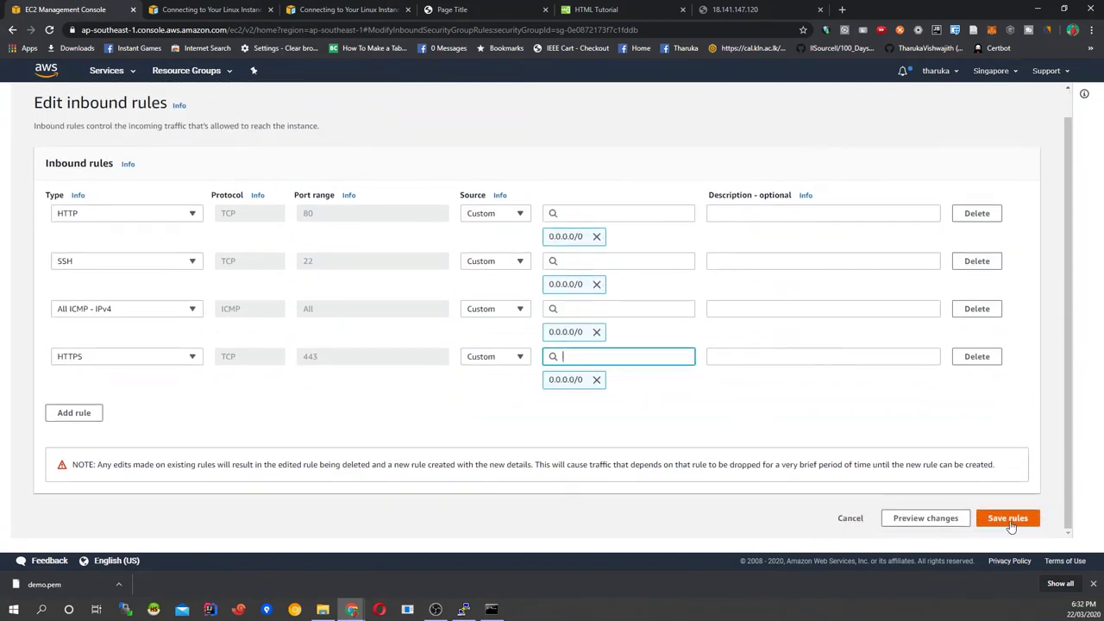
click(1007, 450)
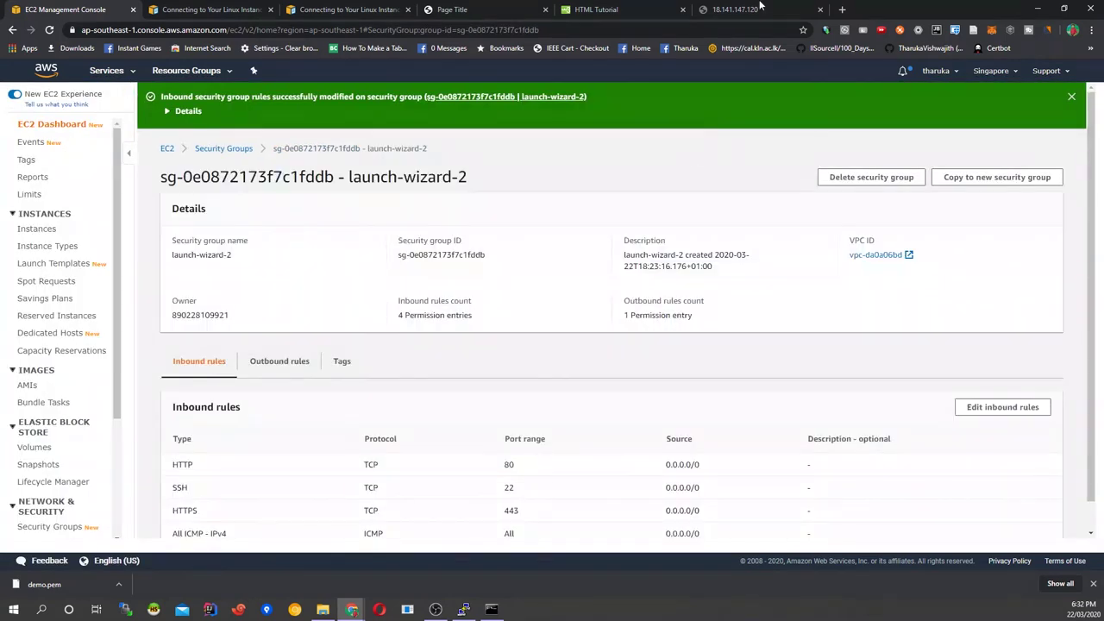
Step: Examine the web page served at 18.141.147.120, including its heading, configuration overview and Document Roots section
click(735, 9)
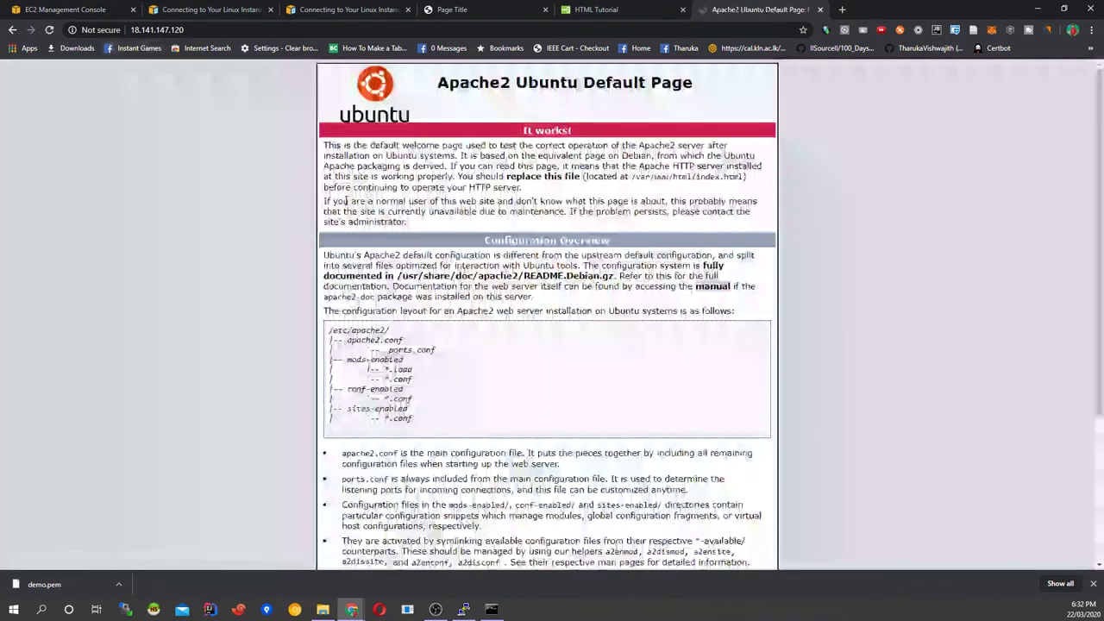
scroll(532, 114, down, 3)
scroll(457, 256, up, 3)
scroll(457, 255, down, 3)
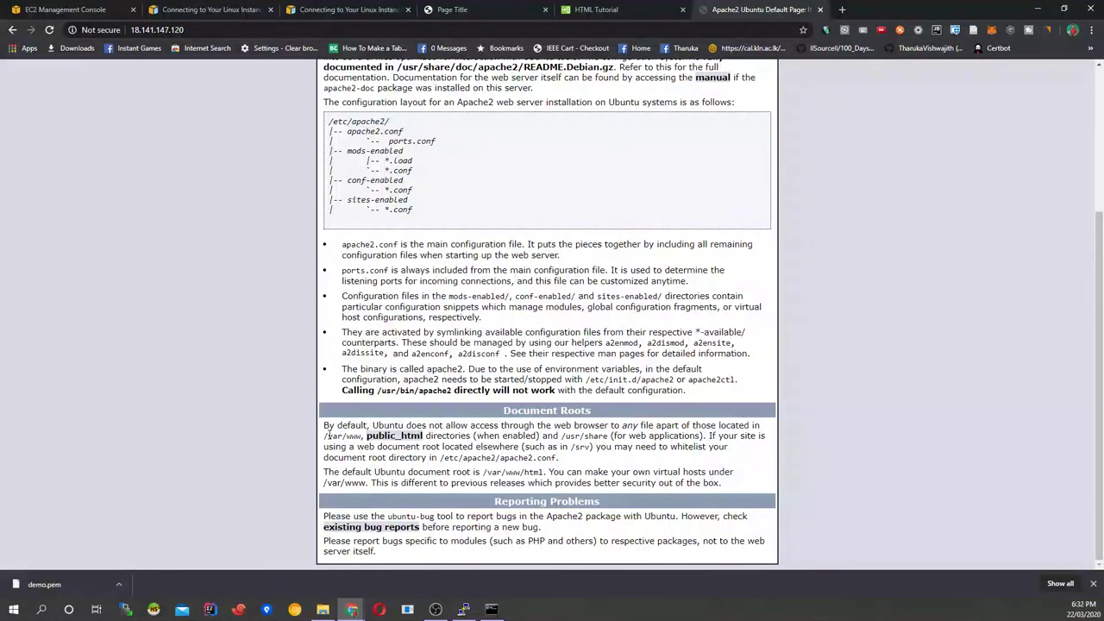
drag(325, 437, 363, 436)
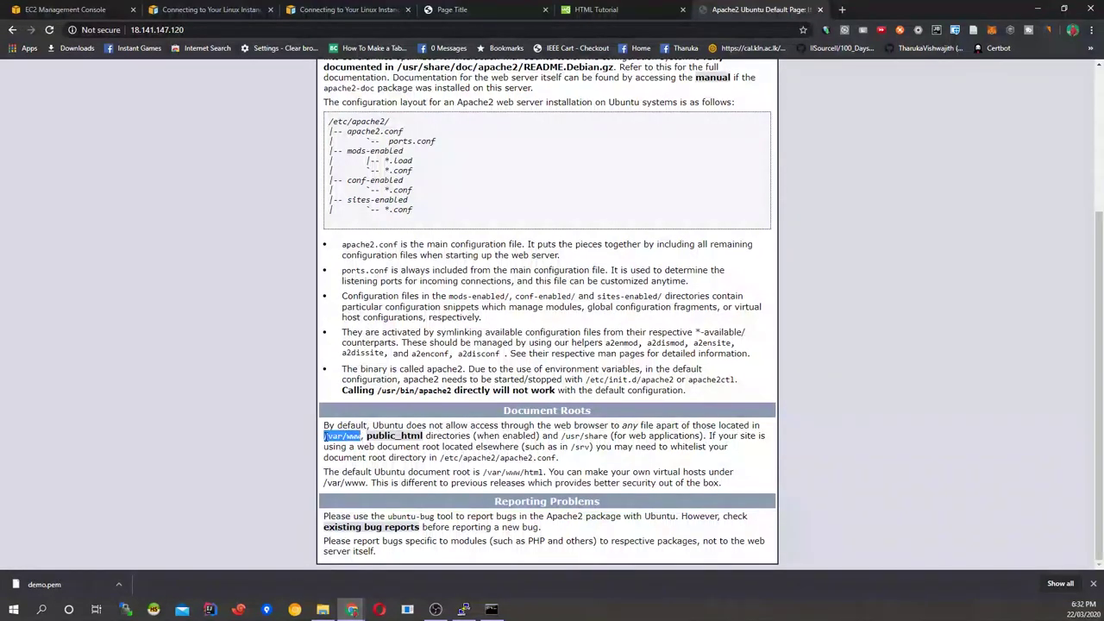
double_click(353, 436)
scroll(352, 440, up, 2)
scroll(353, 440, up, 1)
drag(431, 93, 489, 86)
double_click(490, 87)
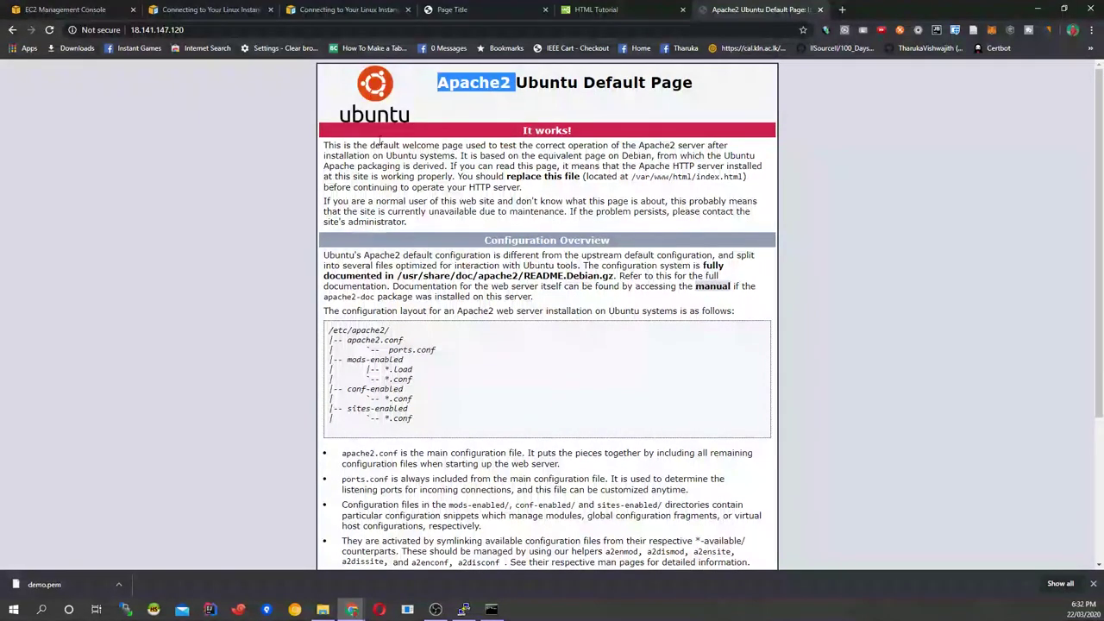
scroll(543, 295, down, 2)
scroll(544, 295, down, 1)
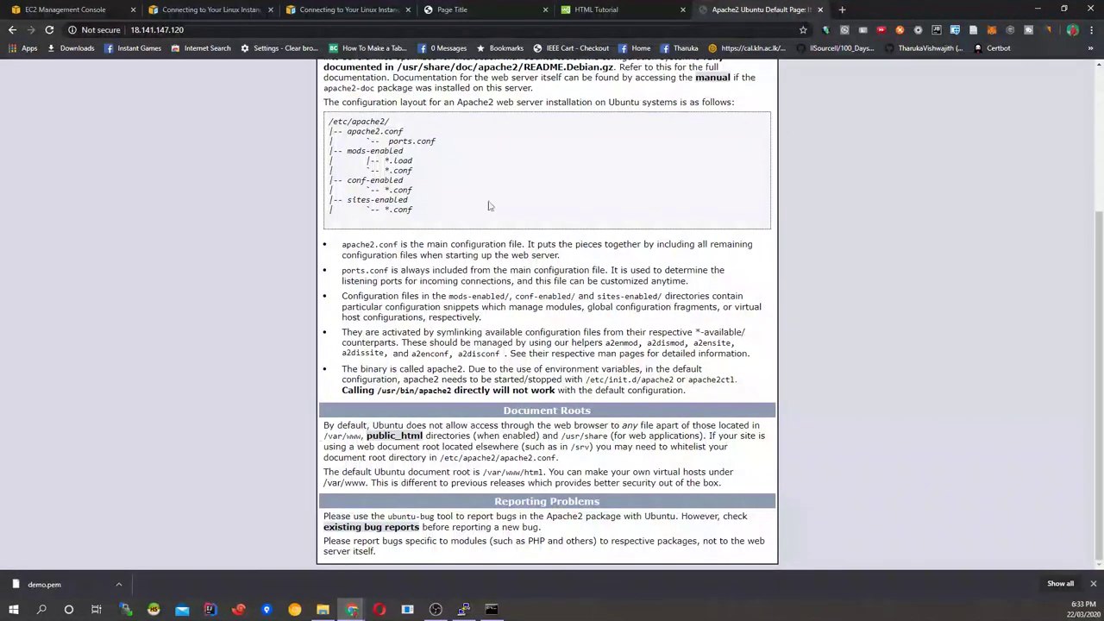
scroll(490, 206, up, 3)
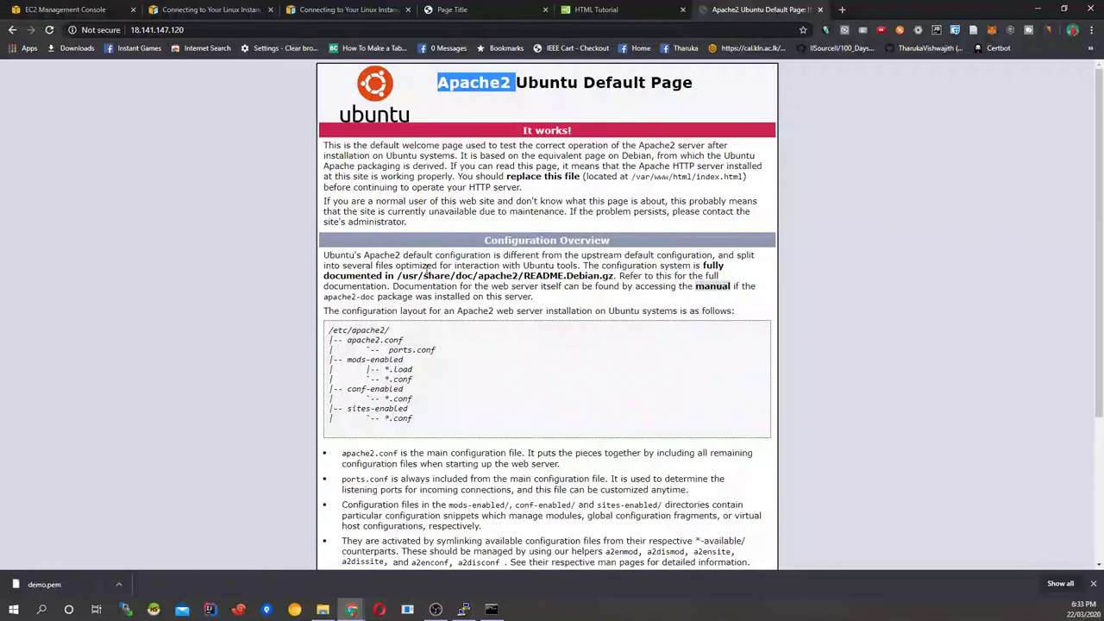
Step: Switch to the PuTTY session, clear its terminal, and become root with sudo su
click(349, 9)
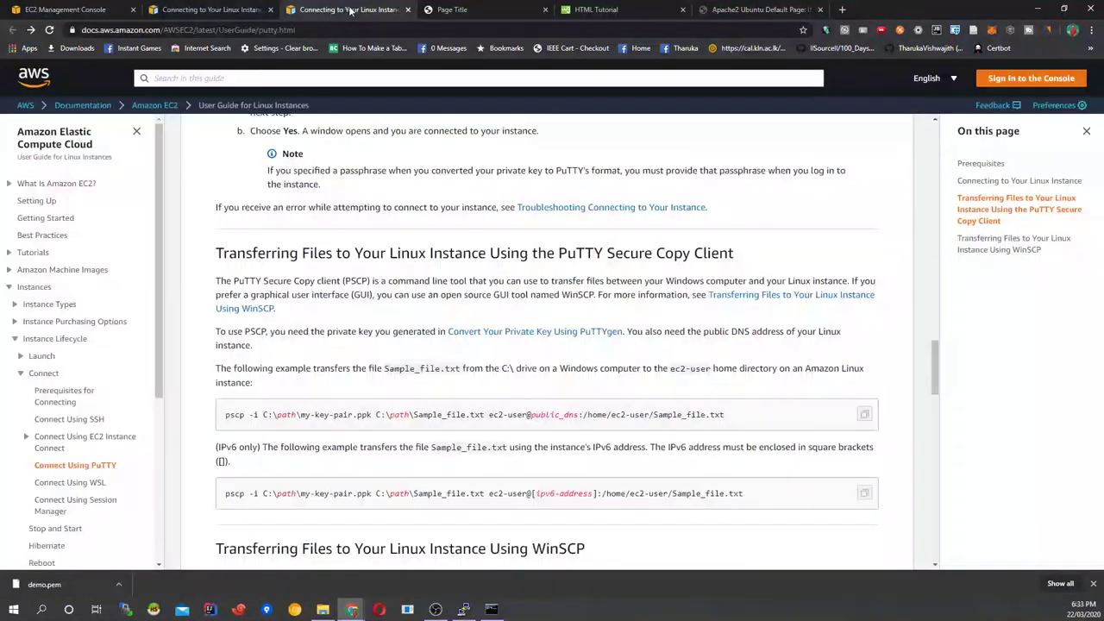
click(491, 609)
click(447, 423)
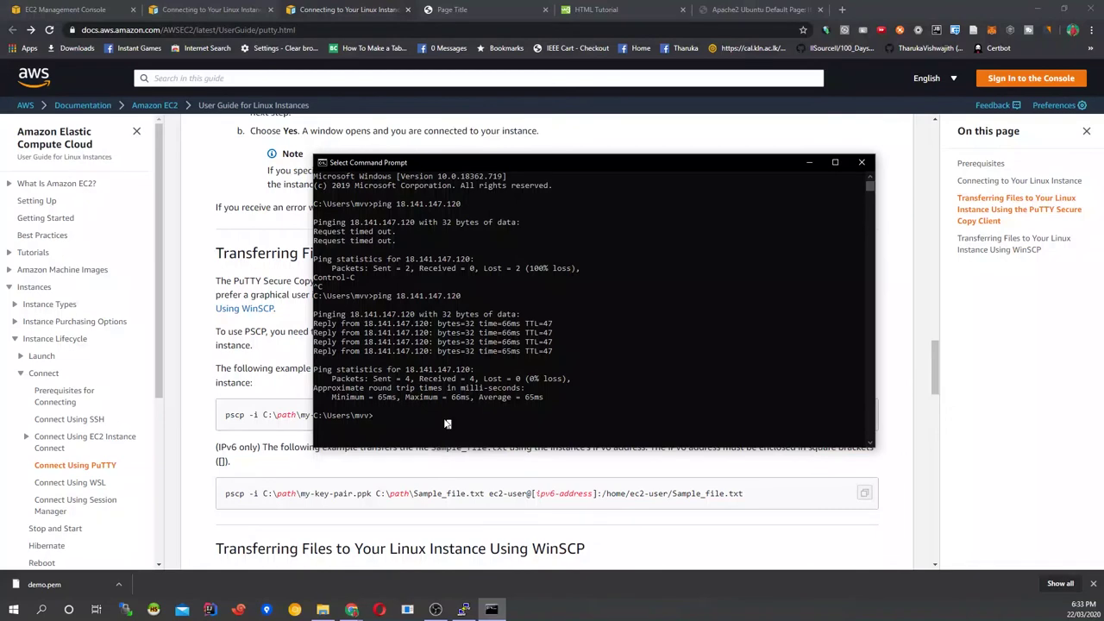
click(463, 609)
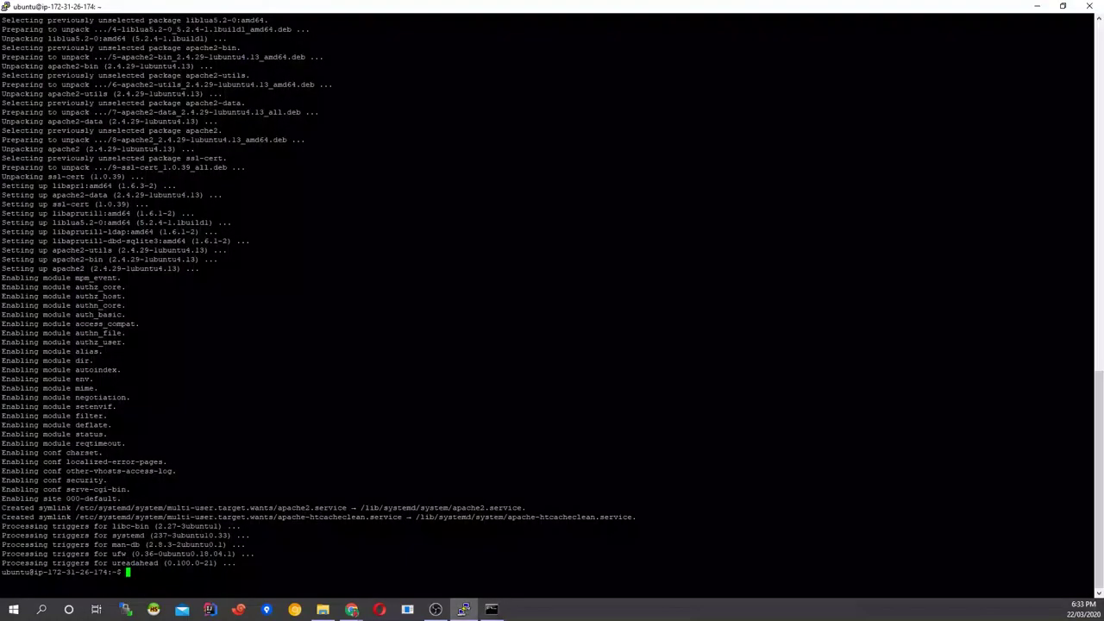
text(clear)
key(Return)
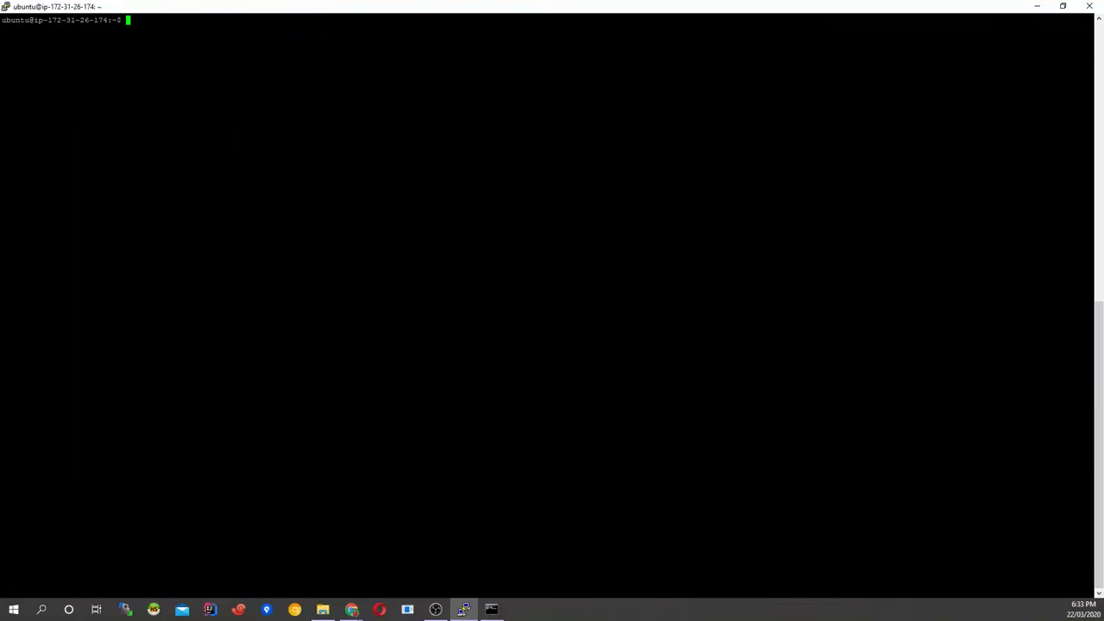
text(sudo su)
key(Return)
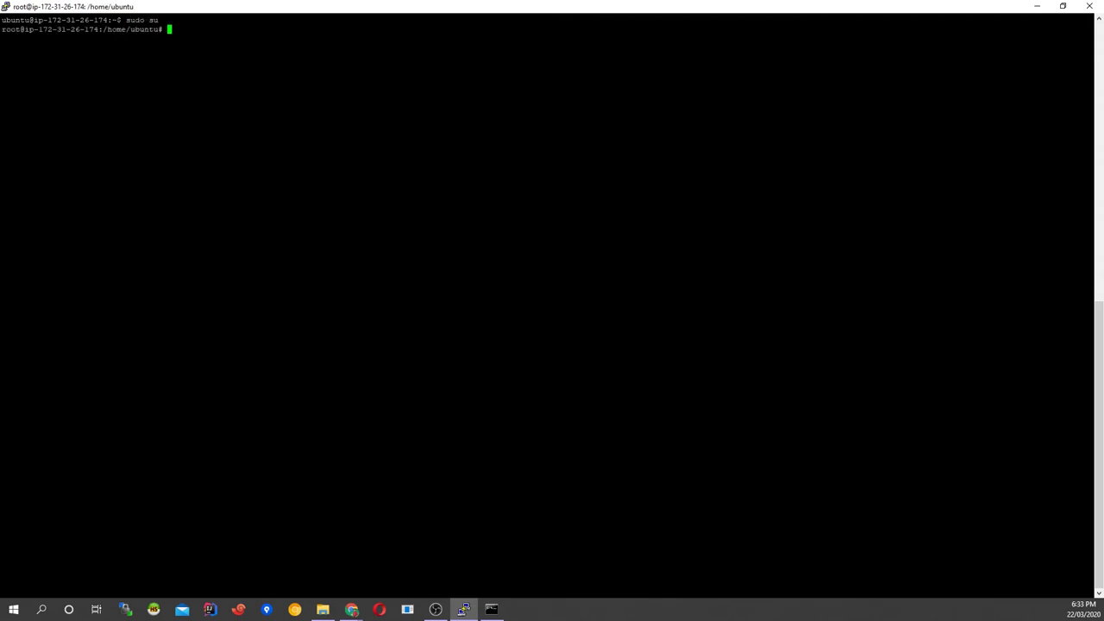
Step: Move up two directory levels from /home/ubuntu to the filesystem root with cd .
text(cd .)
key(Return)
text(cd..)
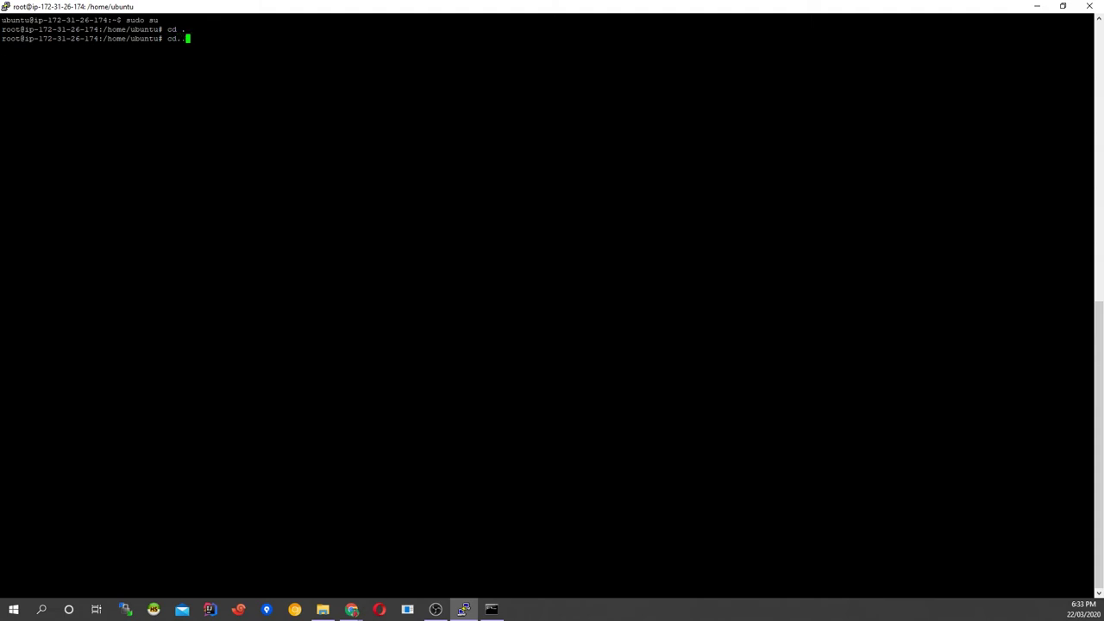
key(Return)
text(cd ..)
key(Return)
text(cd)
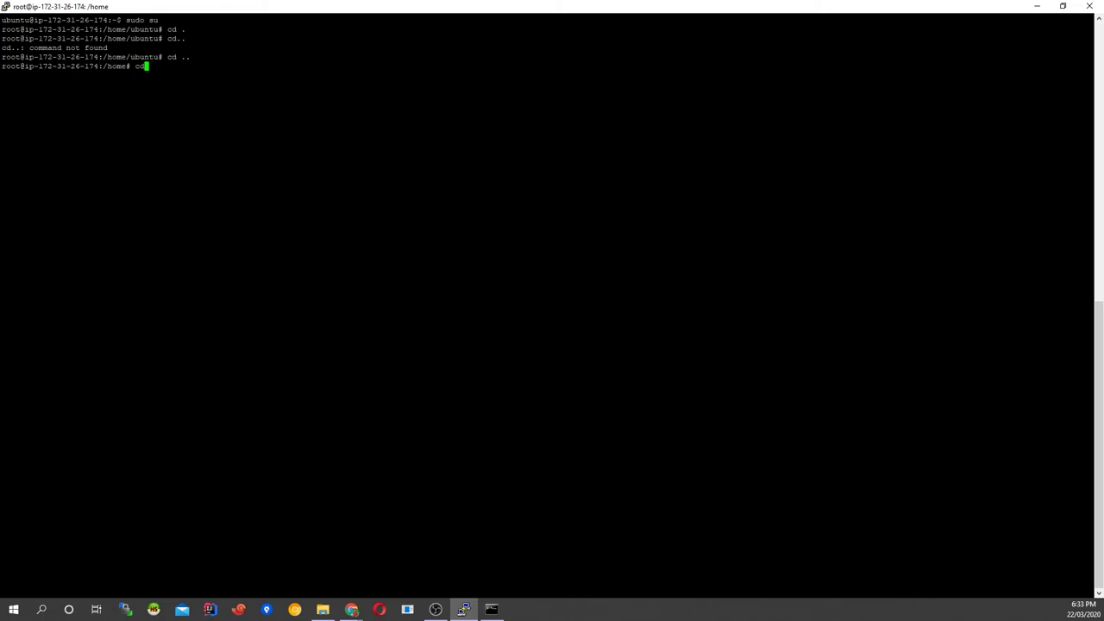
text( var/)
key(BackSpace)
key(BackSpace)
key(BackSpace)
key(BackSpace)
key(BackSpace)
key(BackSpace)
key(BackSpace)
text(cd ..)
key(Return)
Step: Change into the var/www/ directory and list its contents with ls
text(cd v)
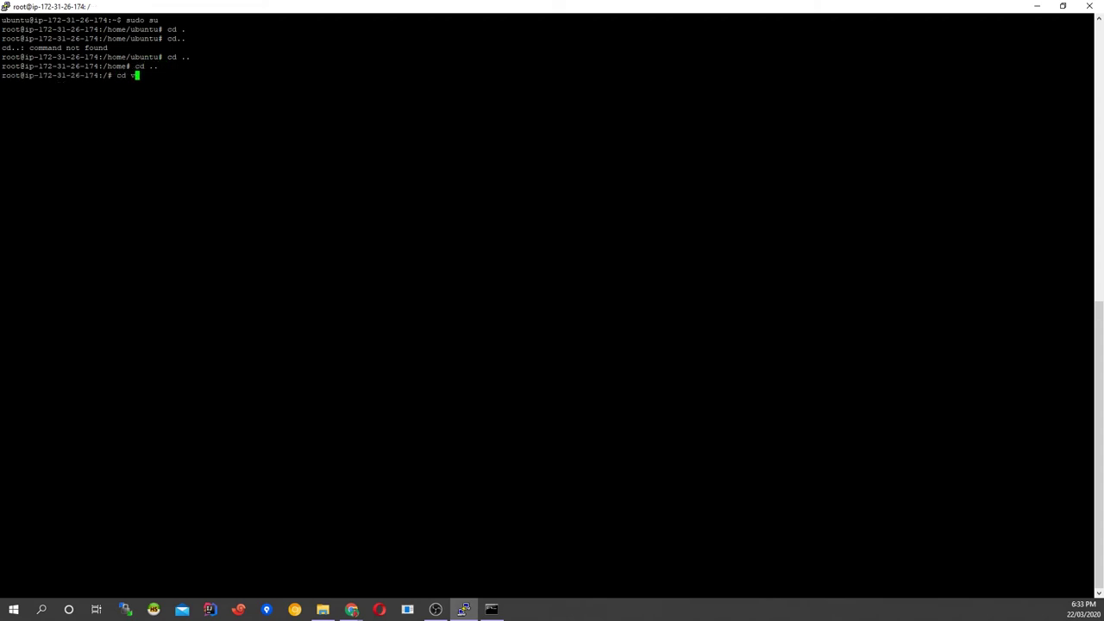
text(ar/www/)
key(Return)
text(ls)
key(Return)
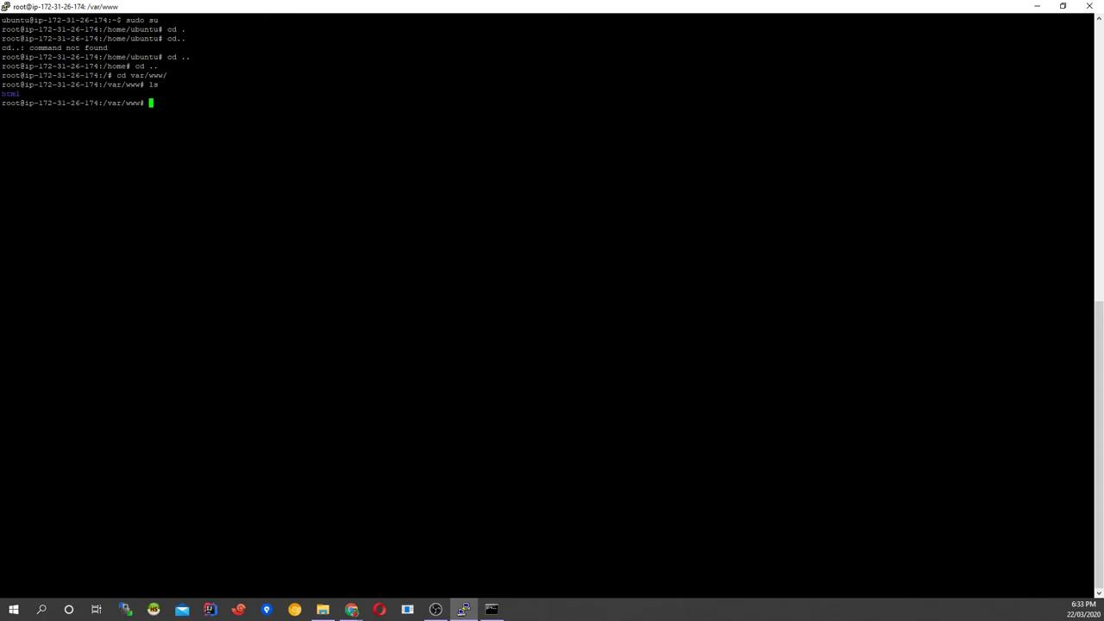
Step: Change into the html/ directory and list its files with ls
text(c d h)
key(Tab)
key(Return)
text(ls)
key(Return)
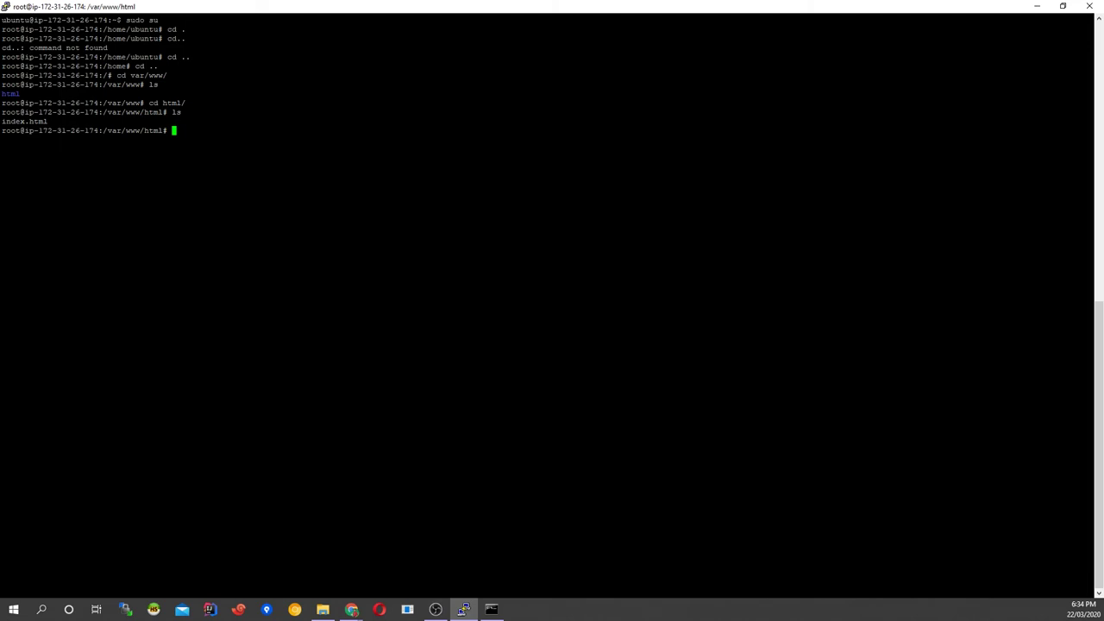
Step: Rename index.html to index1.html with mv and list the directory again to check the rename
text(mv in)
key(Tab)
text(index1.html)
key(Return)
text(ls)
key(Return)
Step: Begin a nano command at the prompt, and reload the 18.141.147.120 page in Chrome to check what the server delivers
text(nano)
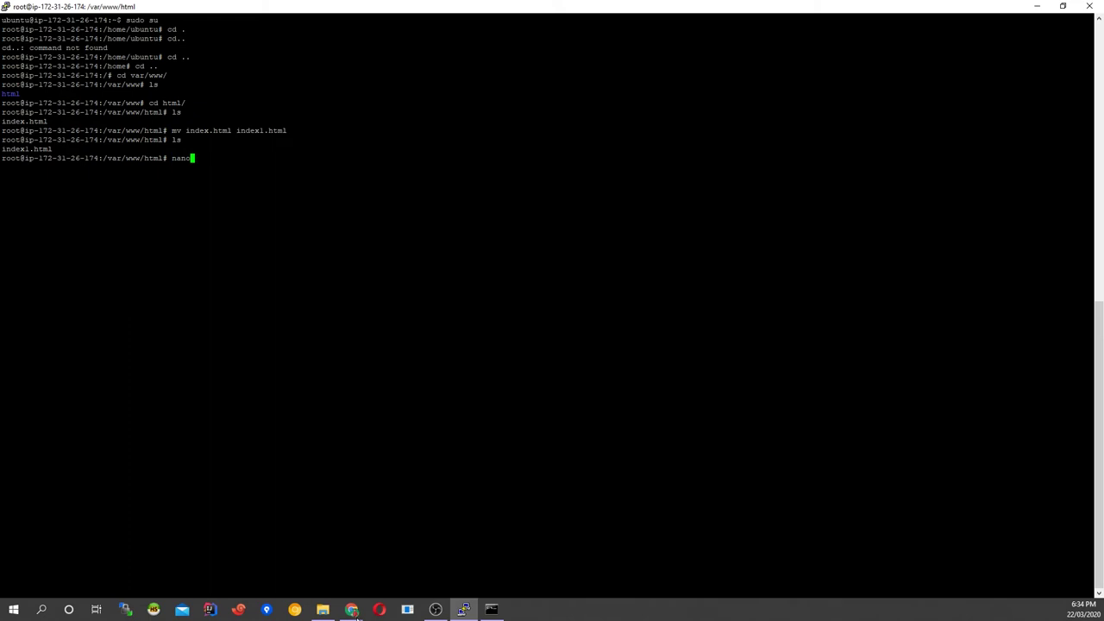
click(354, 612)
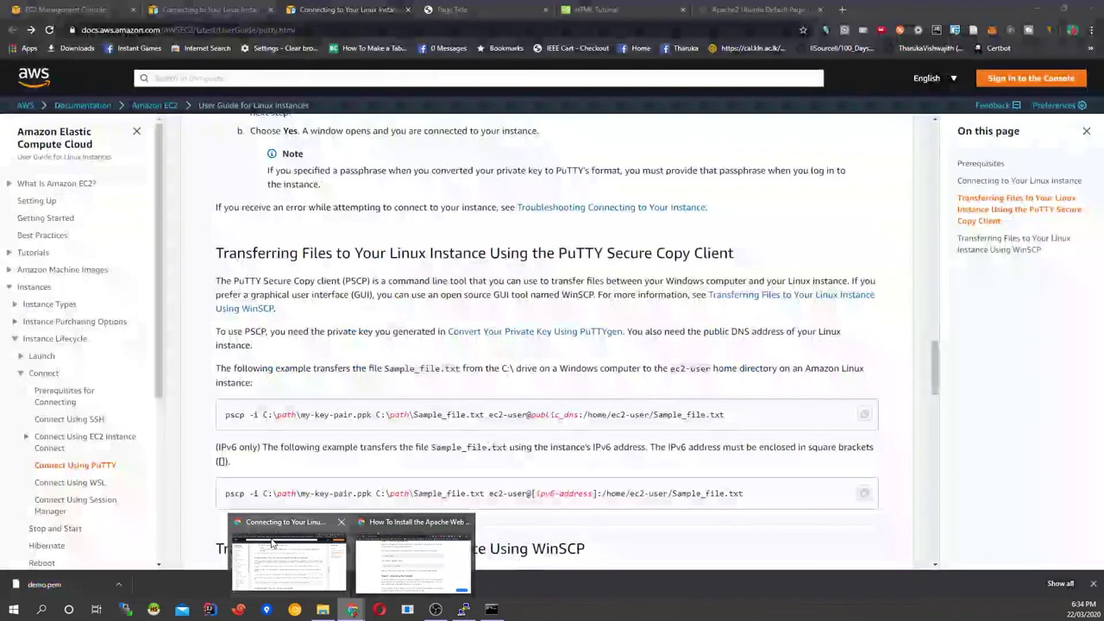
click(271, 541)
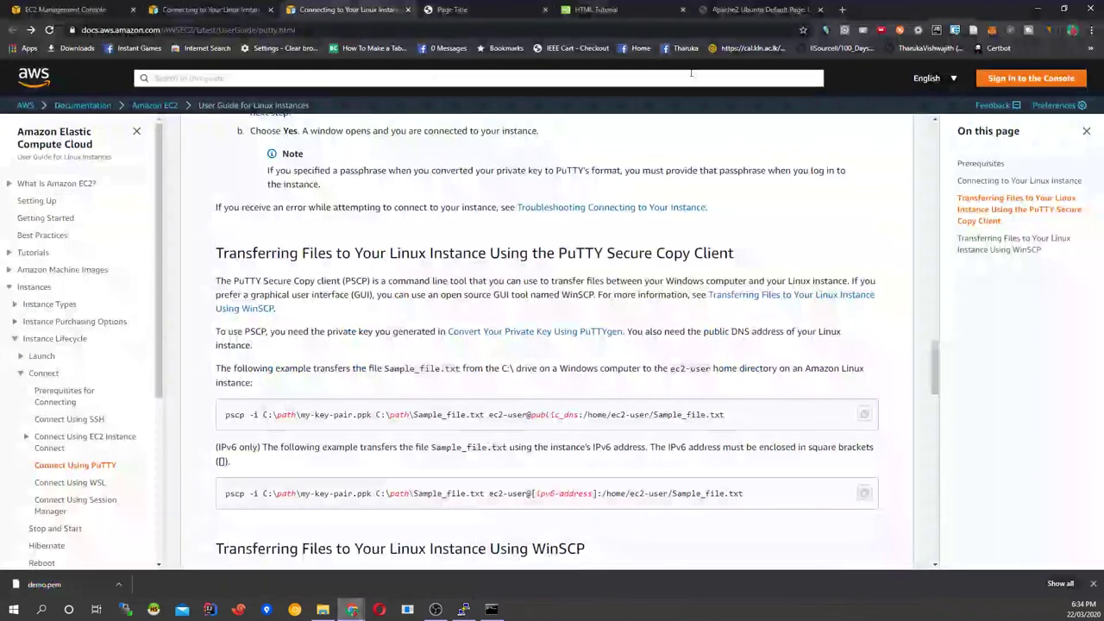
click(758, 9)
click(49, 29)
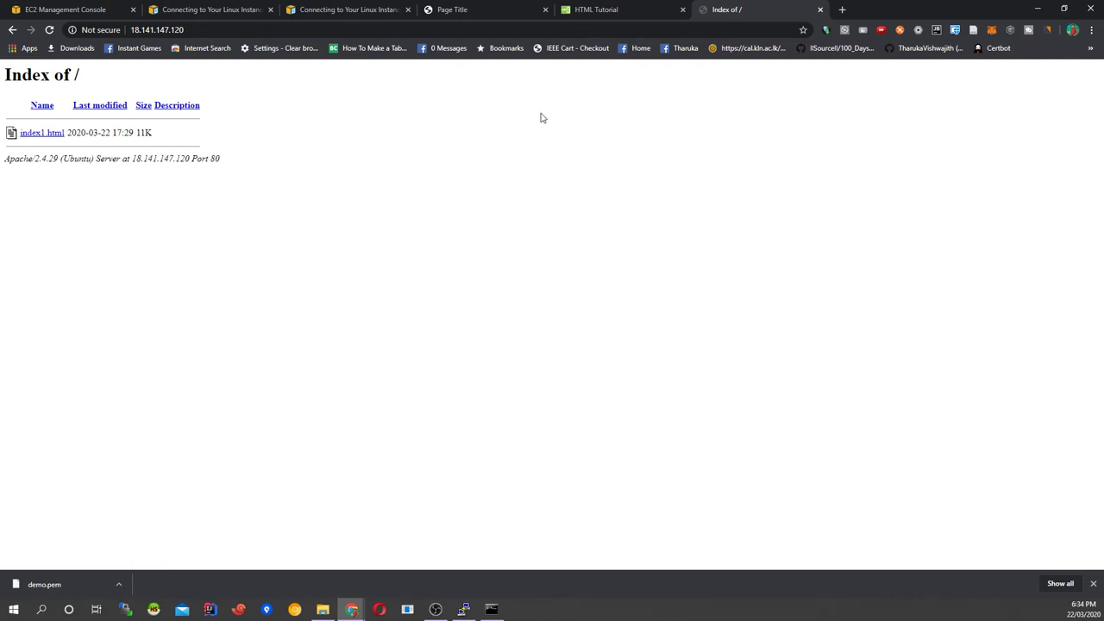
Step: Copy the complete example HTML code from the HTML Tutorial page on w3schools.com
click(608, 9)
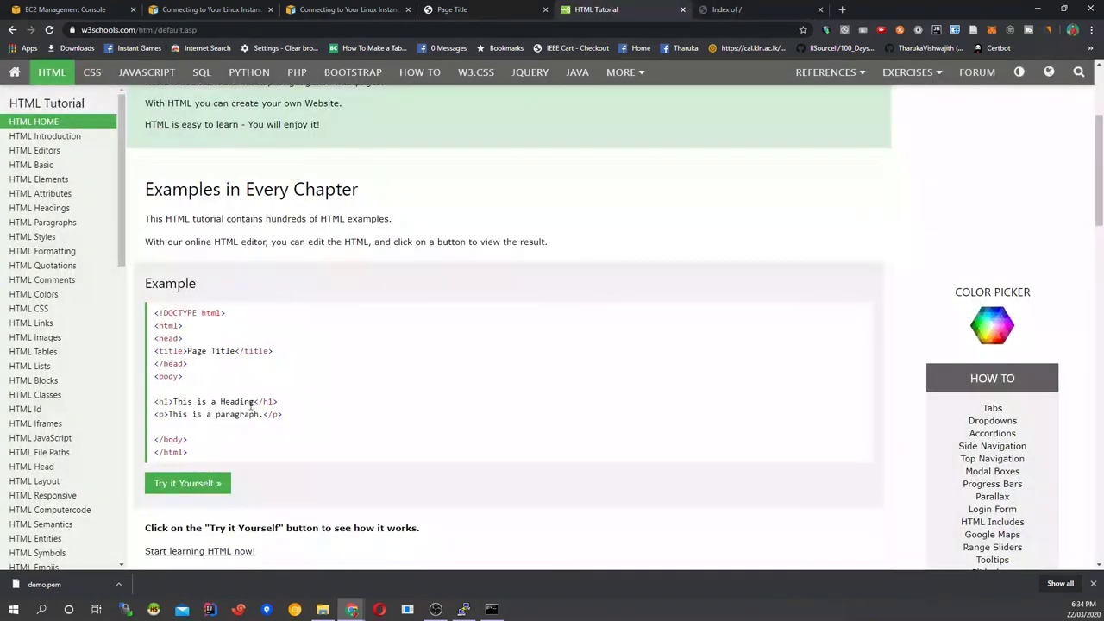
drag(186, 451, 154, 312)
right_click(172, 305)
click(182, 312)
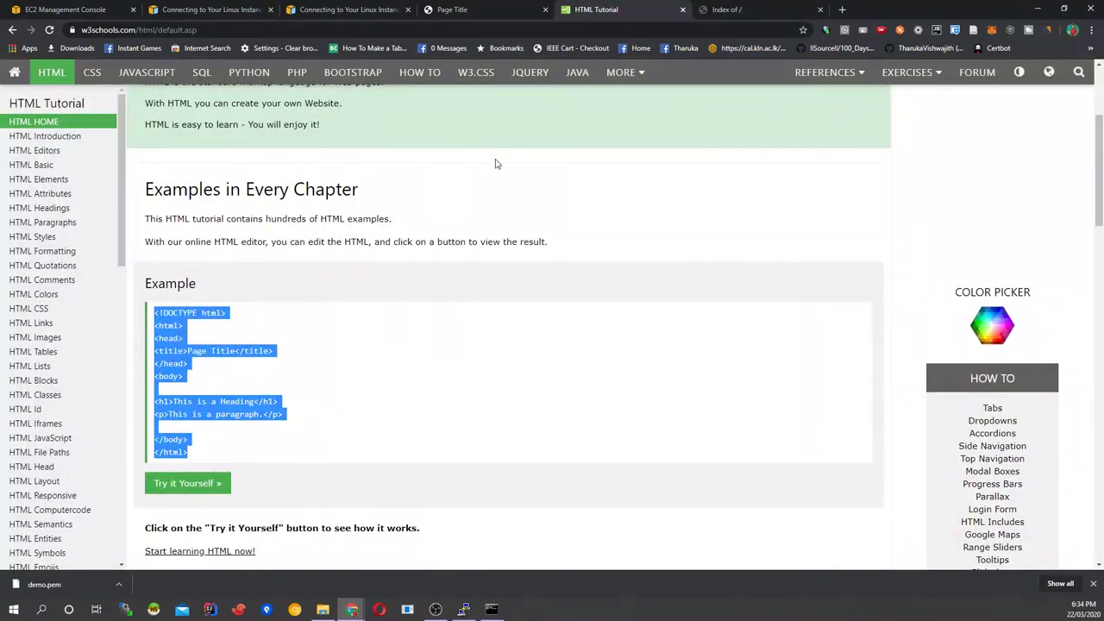
Step: In the PuTTY session, create index.html with nano, paste the copied HTML code into it and save the file
click(463, 609)
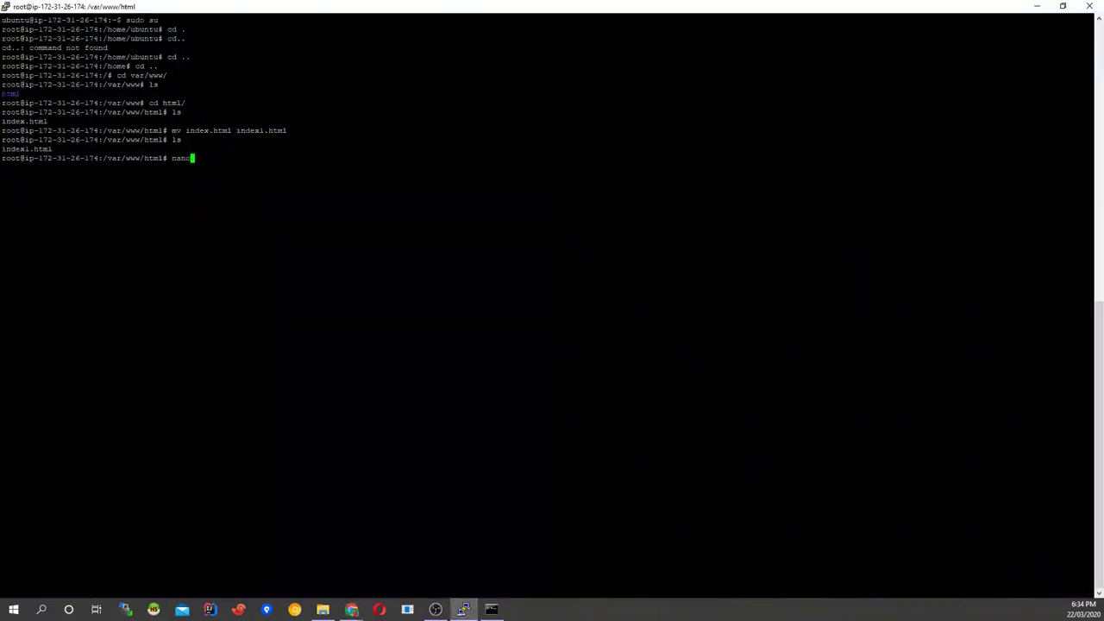
text(index.html)
key(Return)
key(shift+Insert)
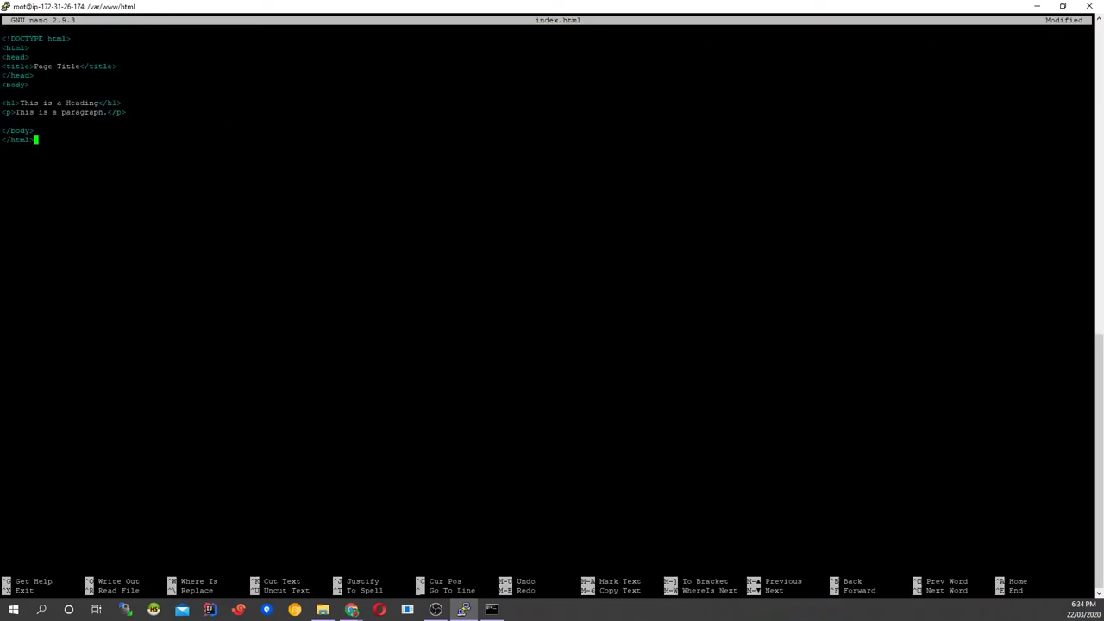
key(ctrl+o)
key(Return)
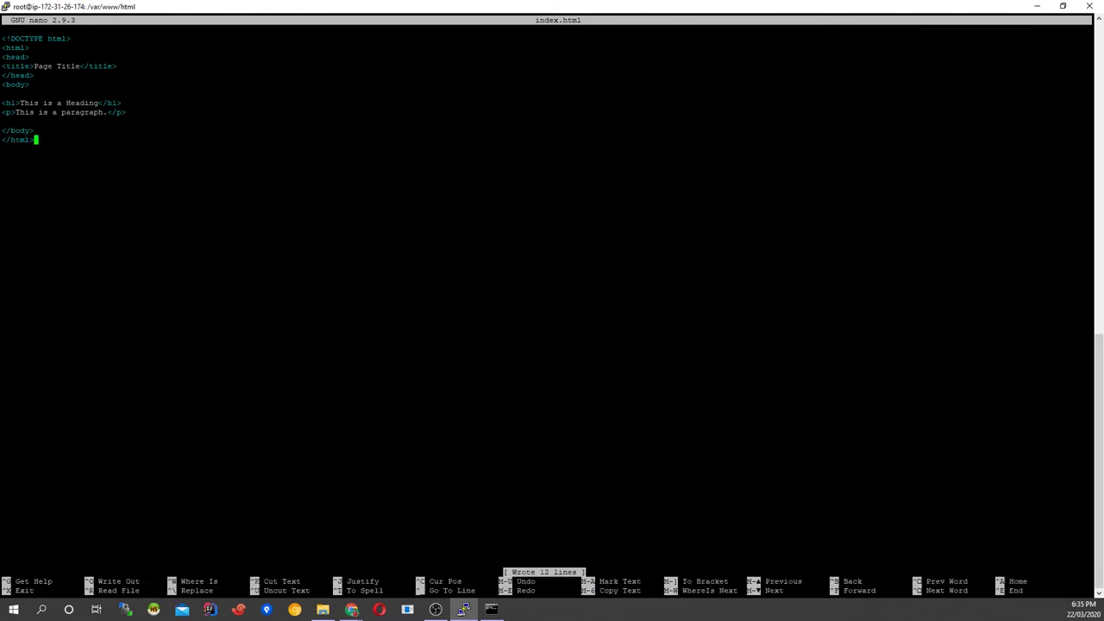
Step: Exit nano and list the html directory's files with ls
key(ctrl+x)
text(ls)
key(Return)
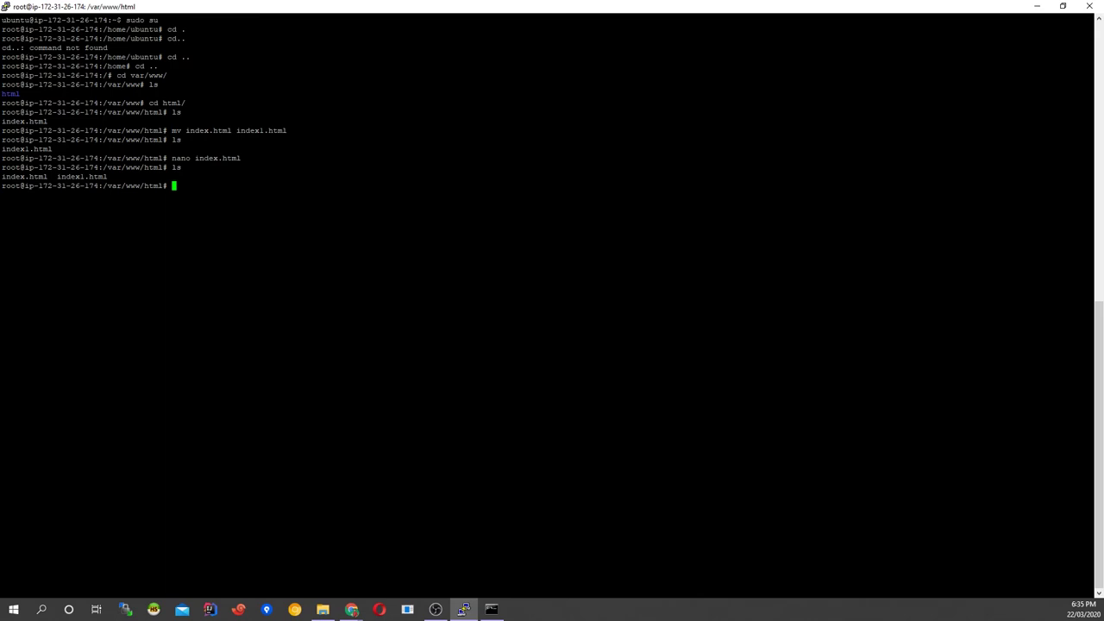
Step: Switch to Chrome, reload the 18.141.147.120 page and examine the heading and paragraph it serves
mouse_move(352, 609)
click(447, 556)
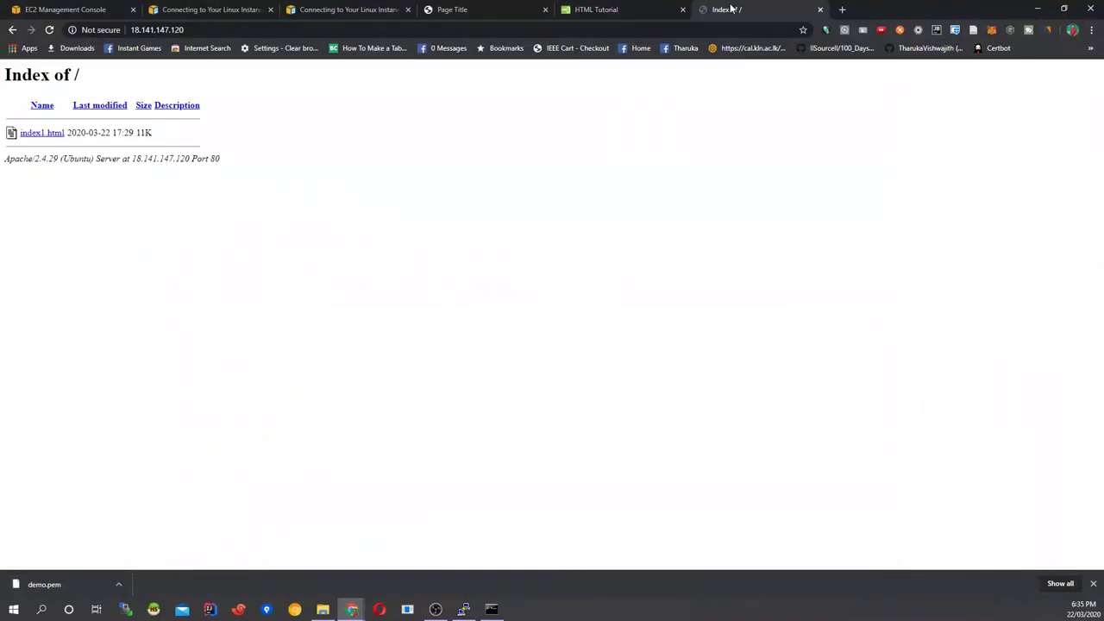
click(49, 29)
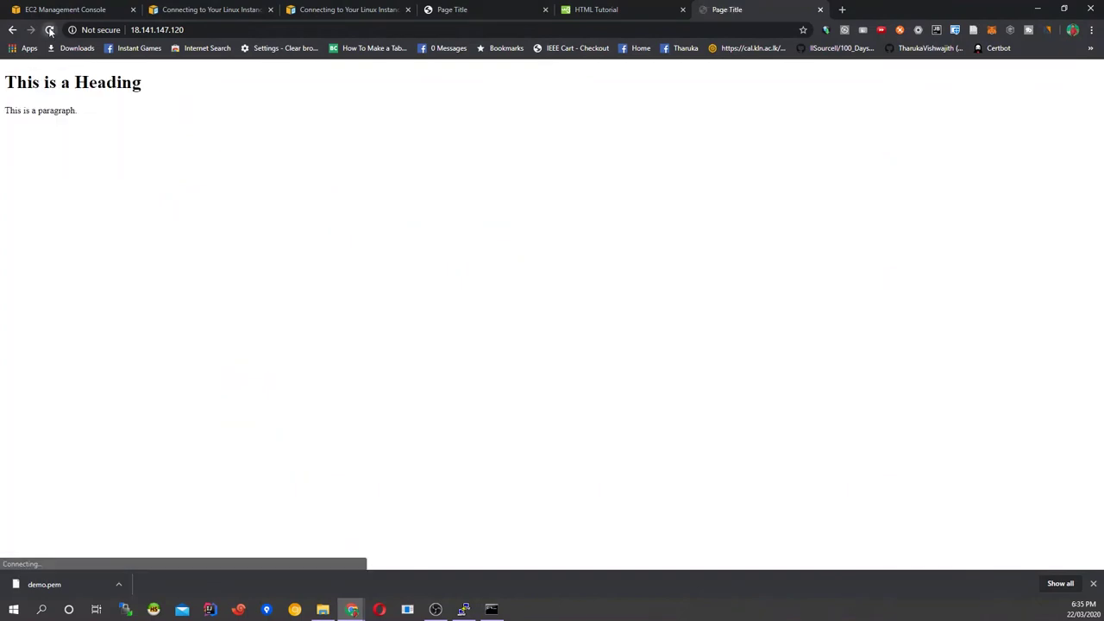
drag(10, 82, 153, 130)
click(153, 132)
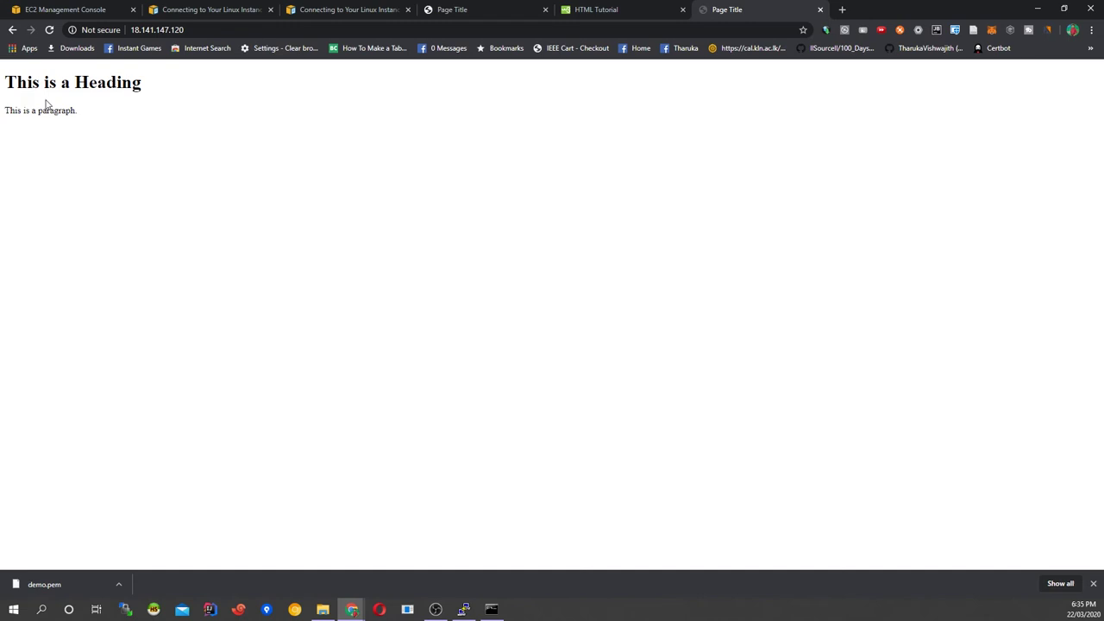
key(ctrl+a)
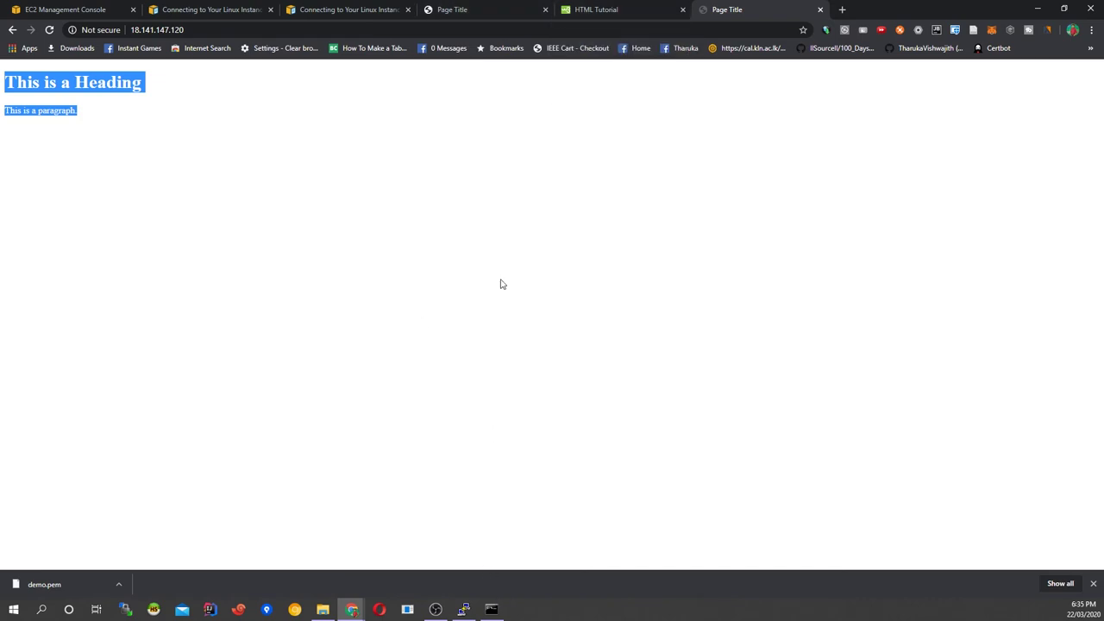
Step: Review the EC2 user guide's sections on transferring files to a Linux instance, and return to the 18.141.147.120 page
click(244, 11)
click(345, 10)
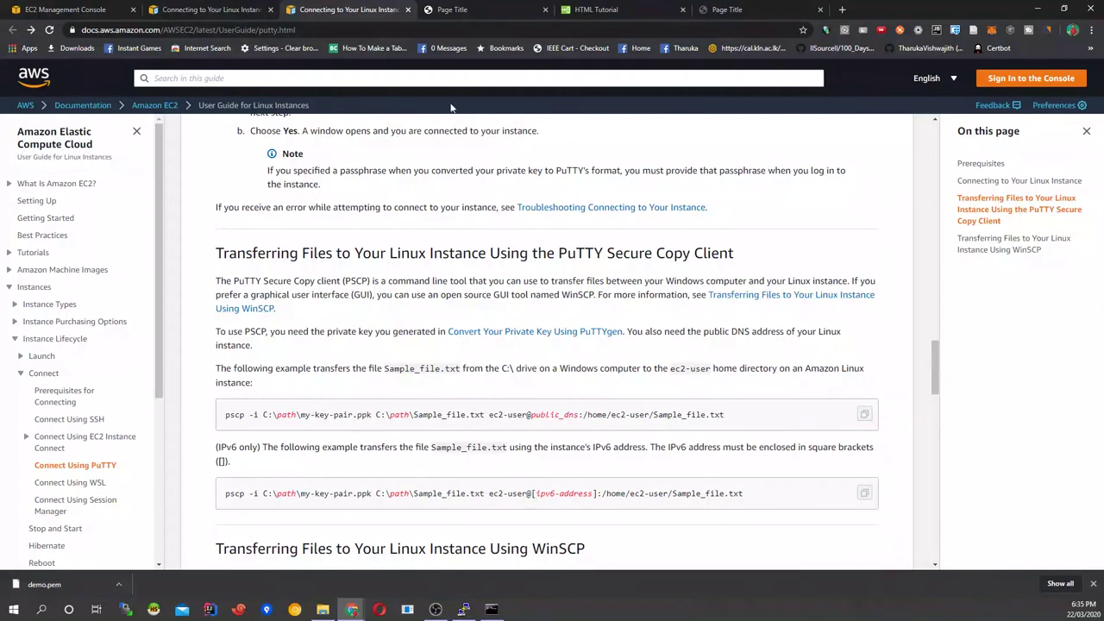
scroll(546, 345, down, 4)
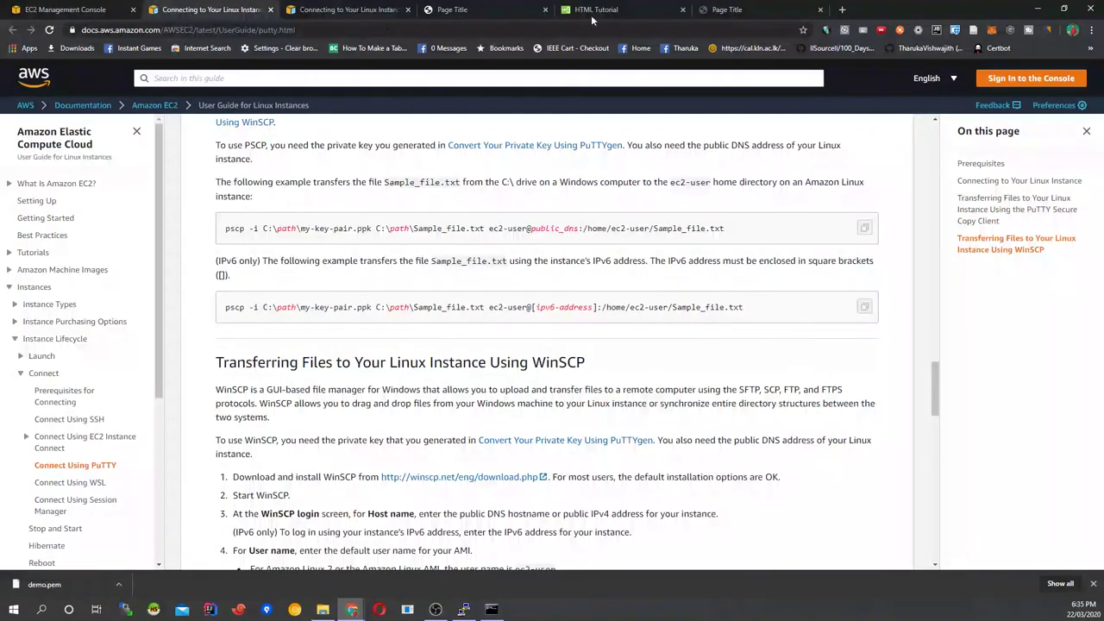
click(748, 6)
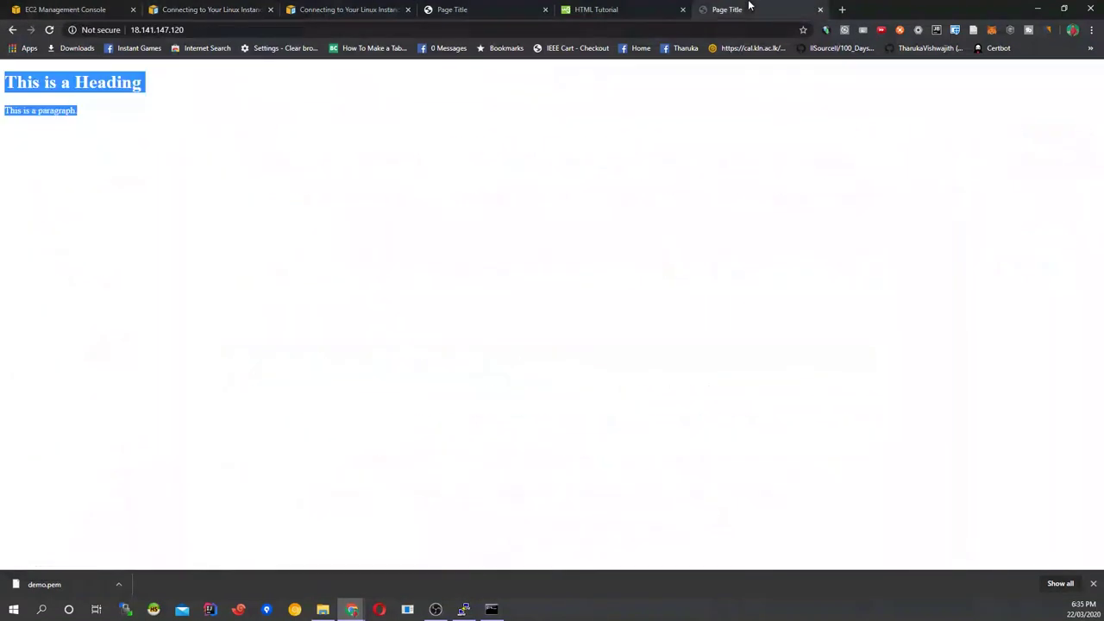
Step: Dismiss the security group notice in the EC2 console, go to the AWS console home, search services for iam and open IAM
click(64, 10)
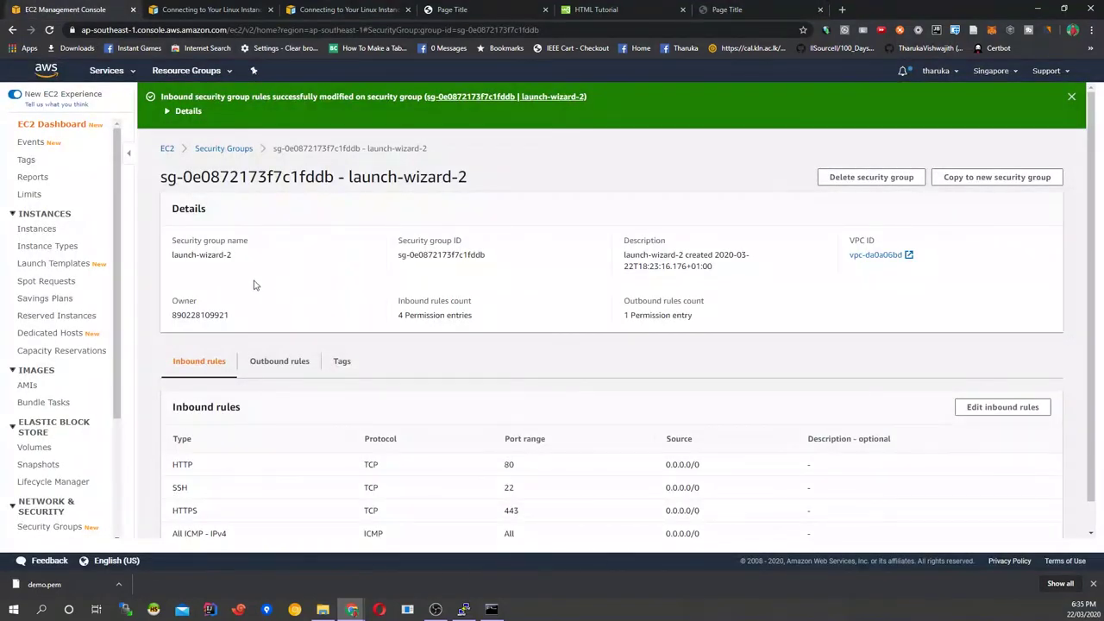
click(1070, 97)
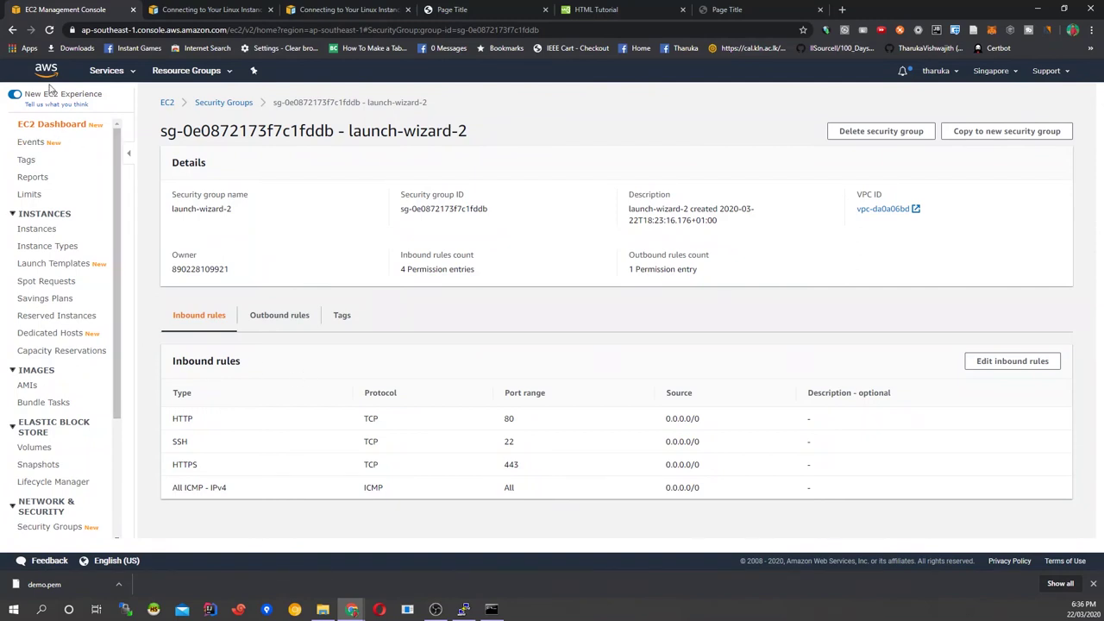
mouse_move(221, 204)
click(47, 71)
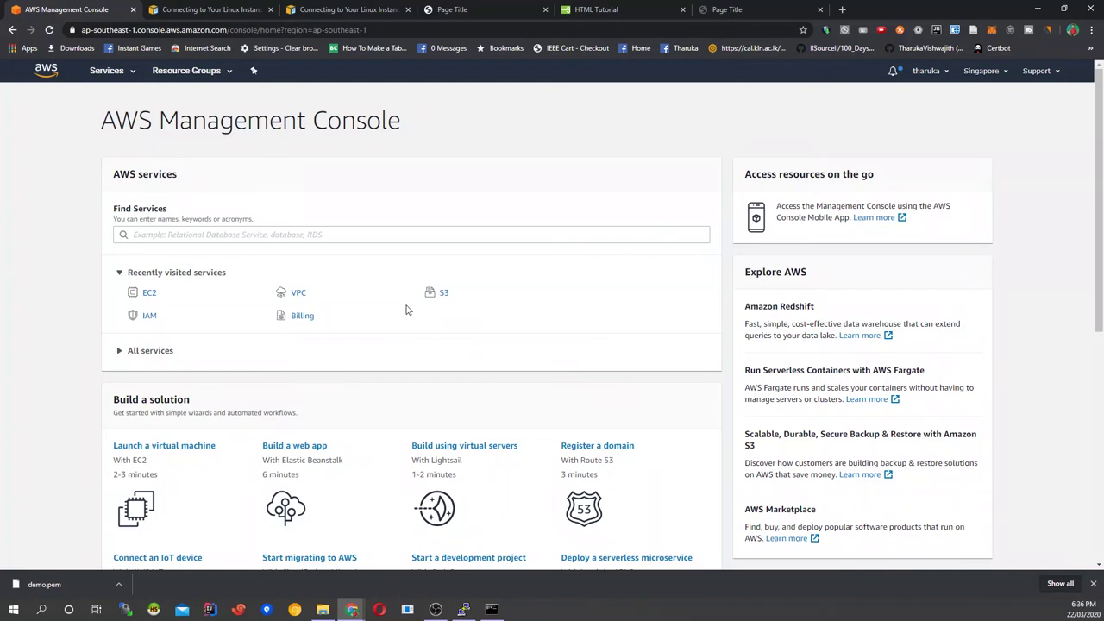
click(202, 234)
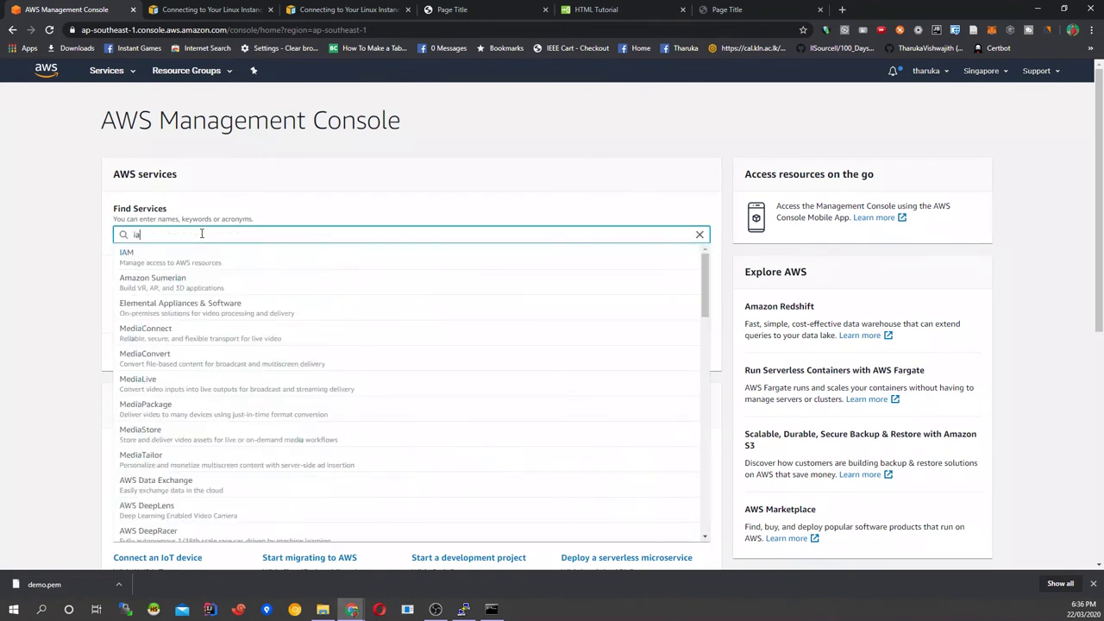
text(iam)
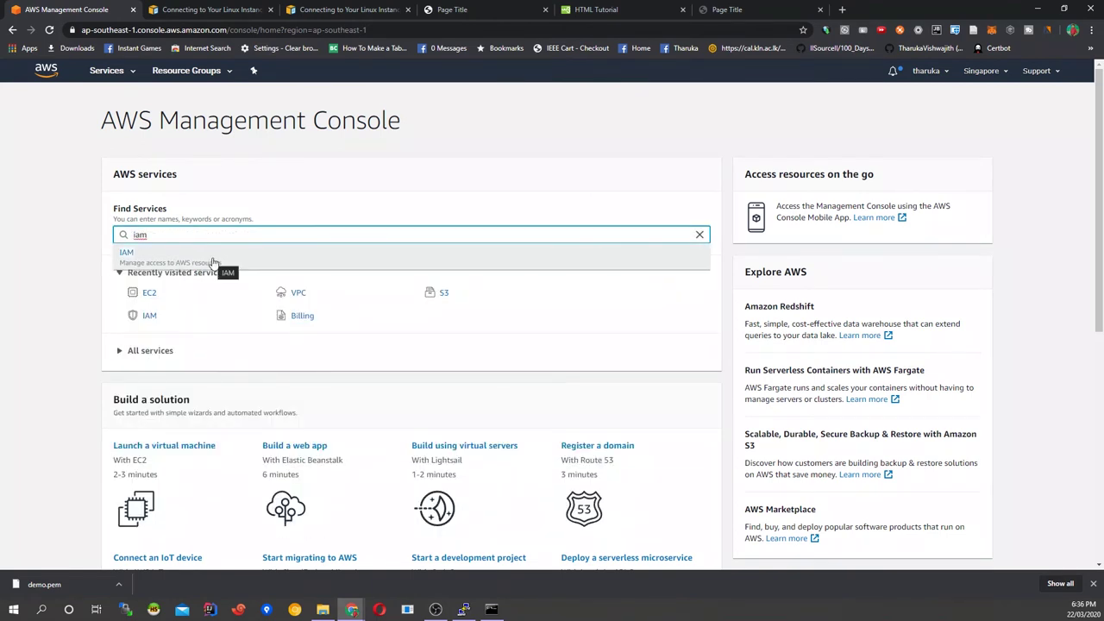
click(258, 251)
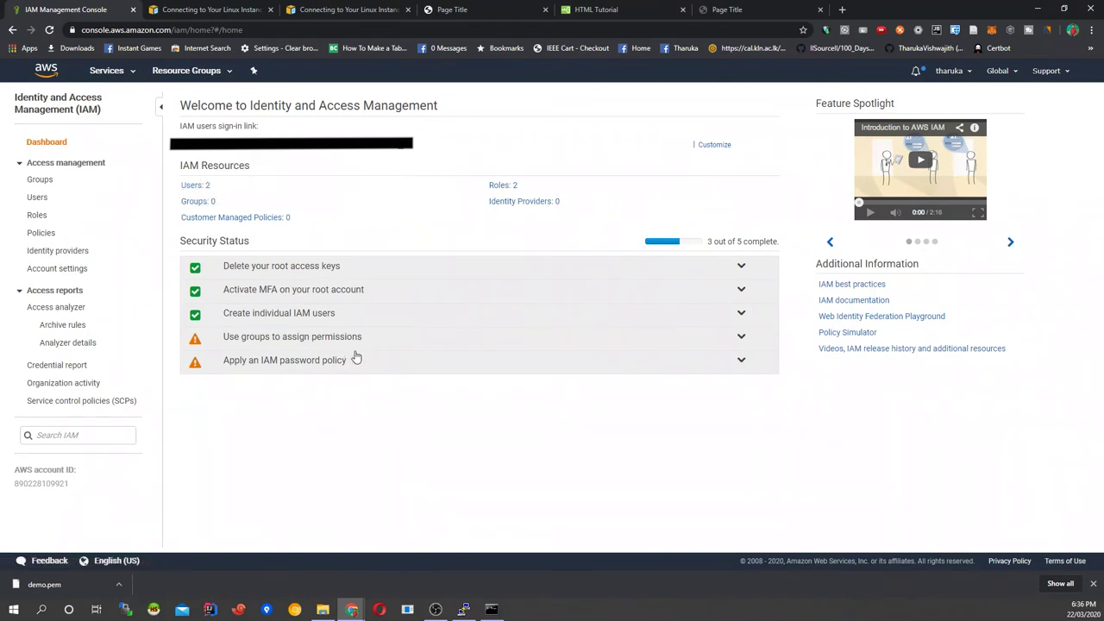
Step: Review the IAM security status and its root account MFA item, look at the security credentials page and return to the dashboard
drag(181, 241, 264, 237)
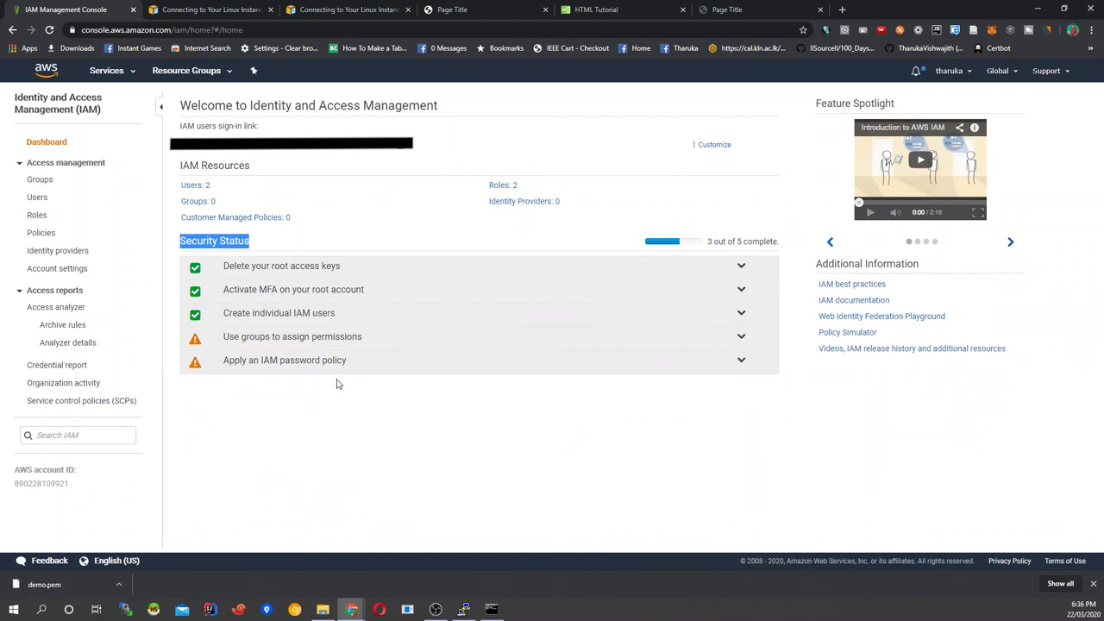
click(335, 294)
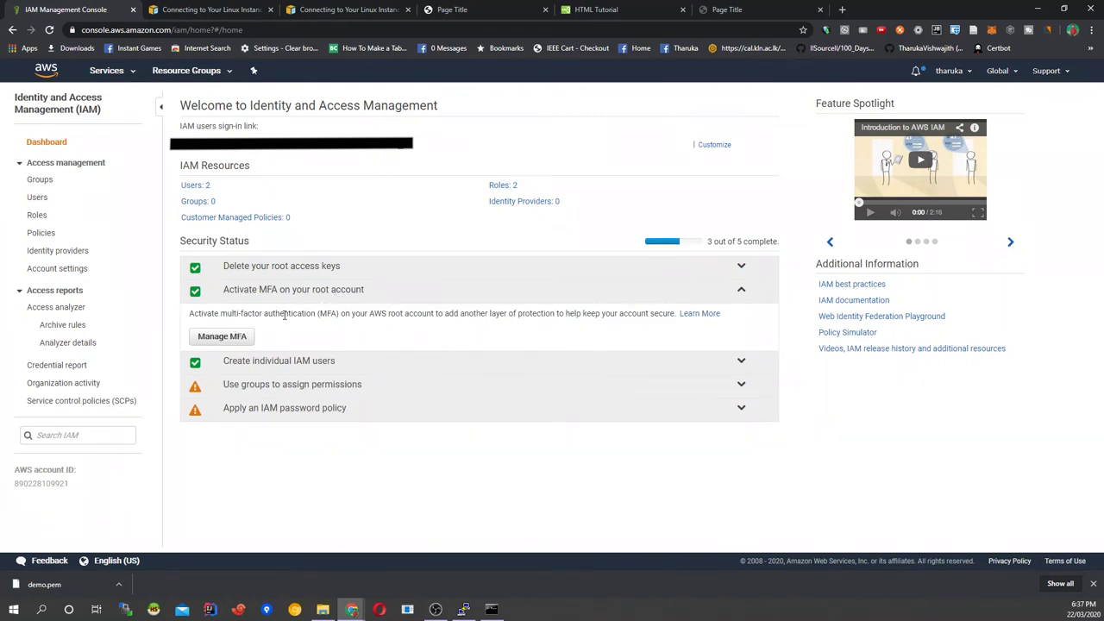
drag(211, 316, 309, 314)
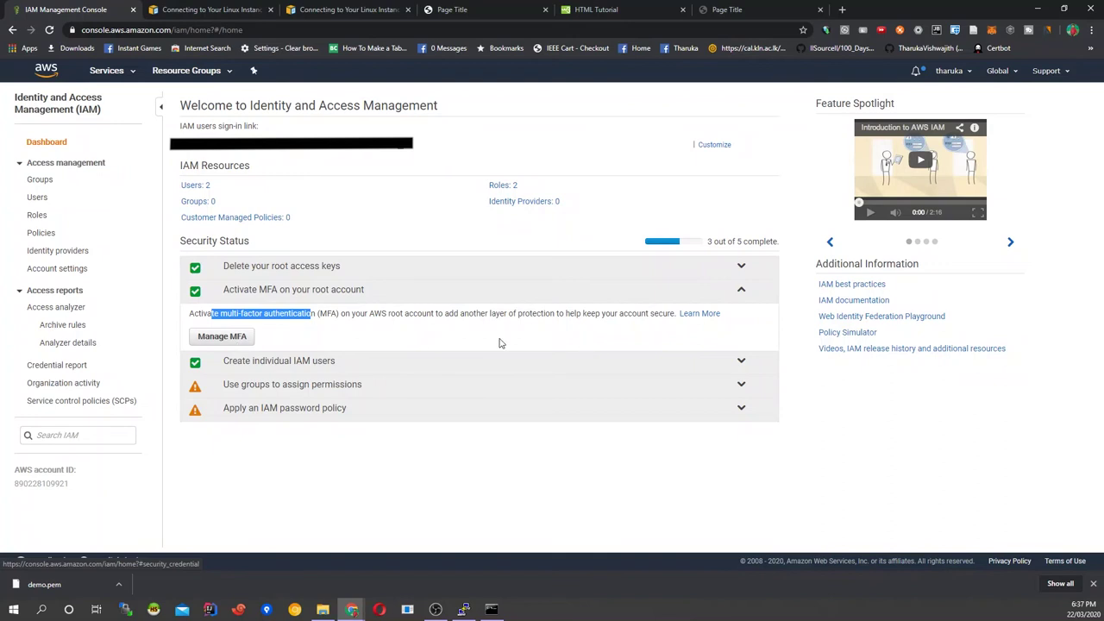
click(240, 342)
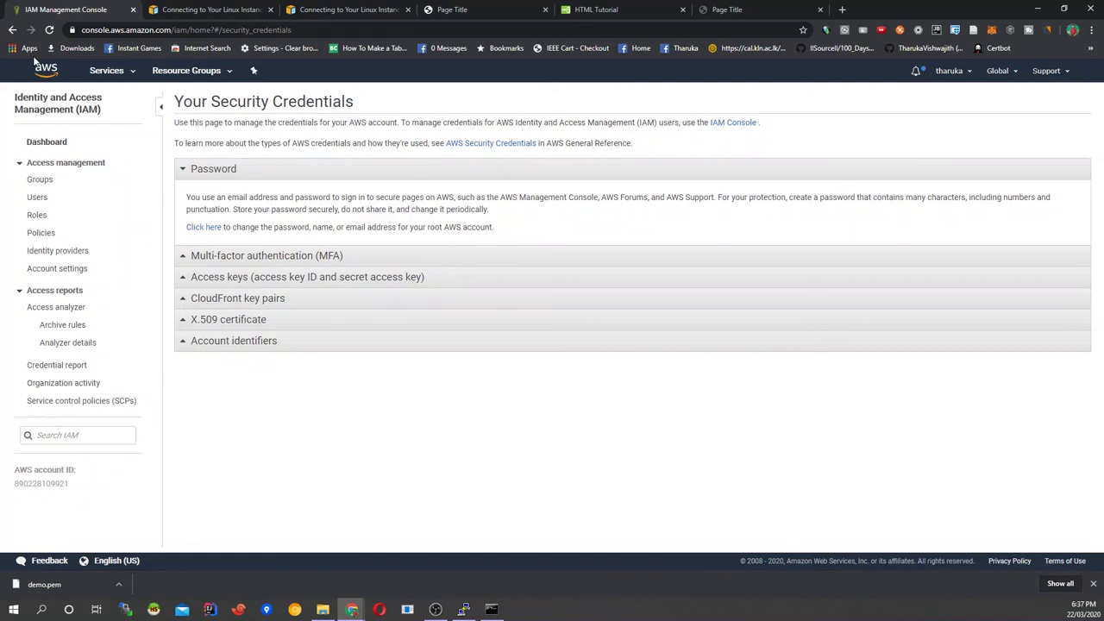
click(12, 29)
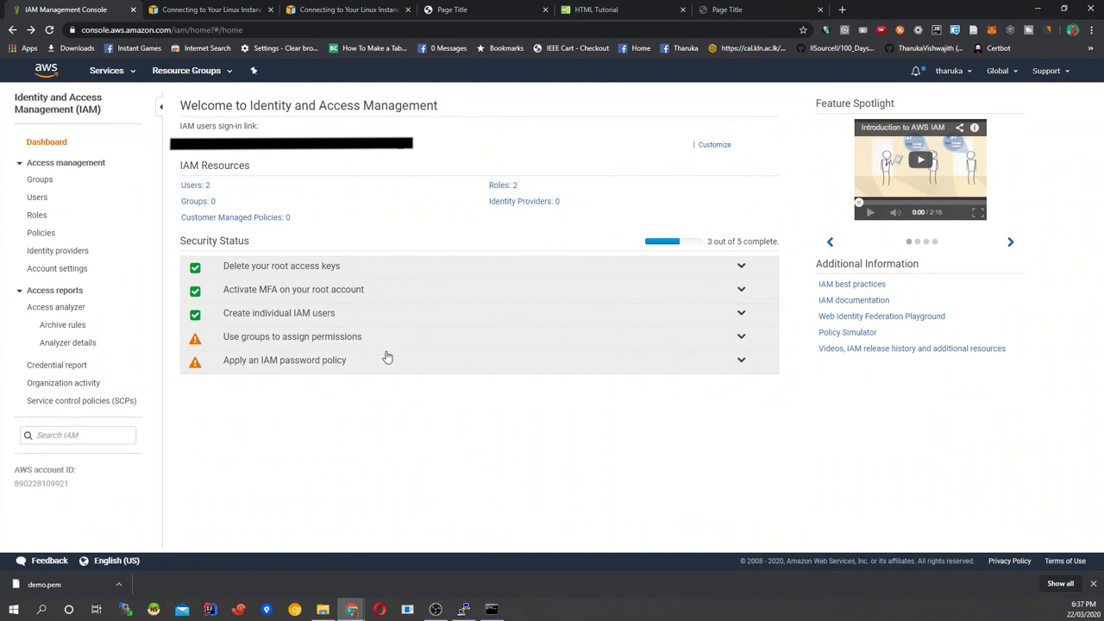
Step: Reopen the root account's MFA management, examine its multi-factor authentication and access keys sections, and return to the IAM dashboard
click(343, 294)
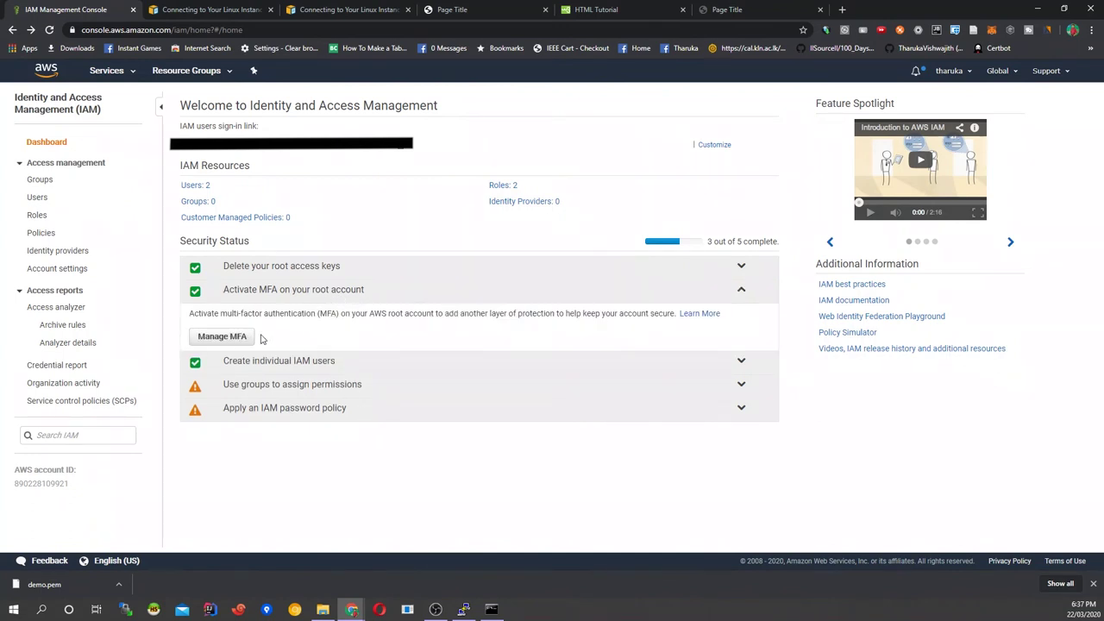
click(216, 336)
click(250, 255)
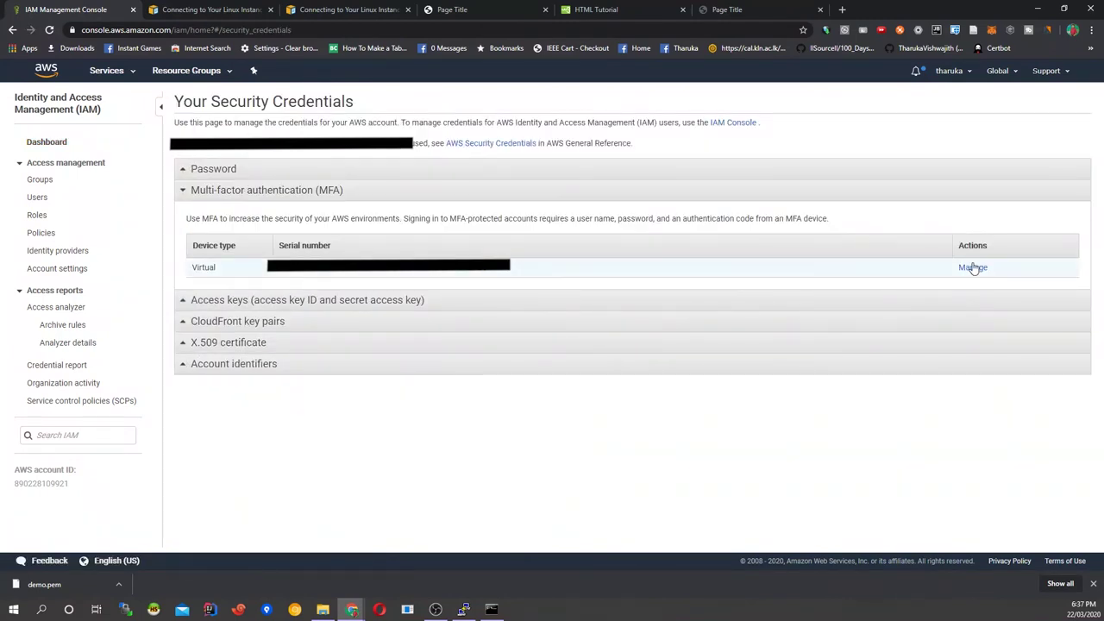
click(260, 301)
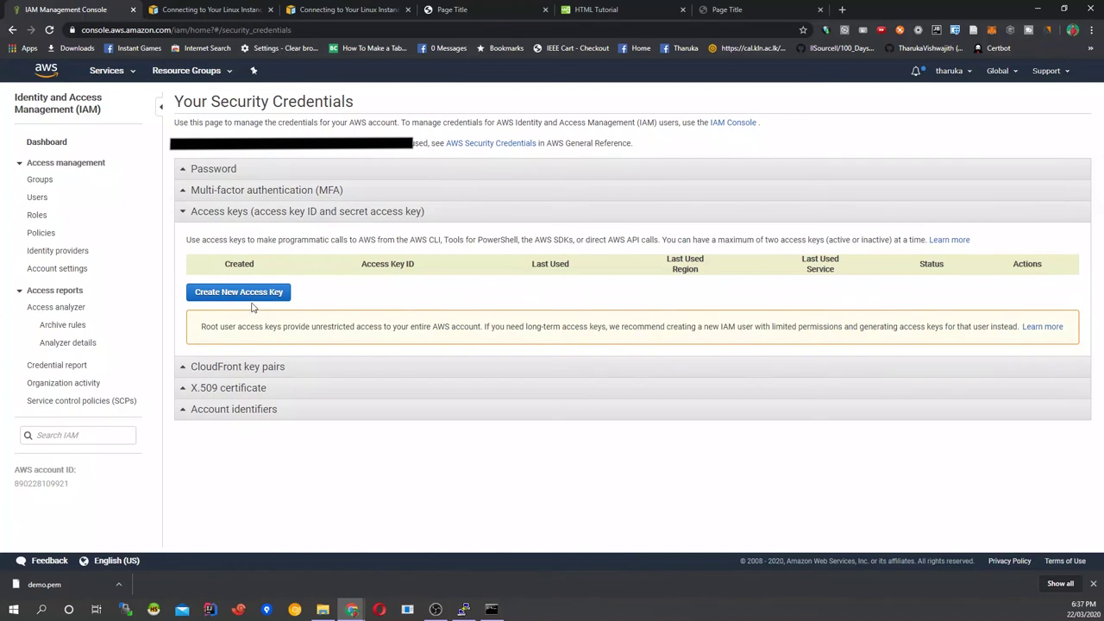
click(264, 191)
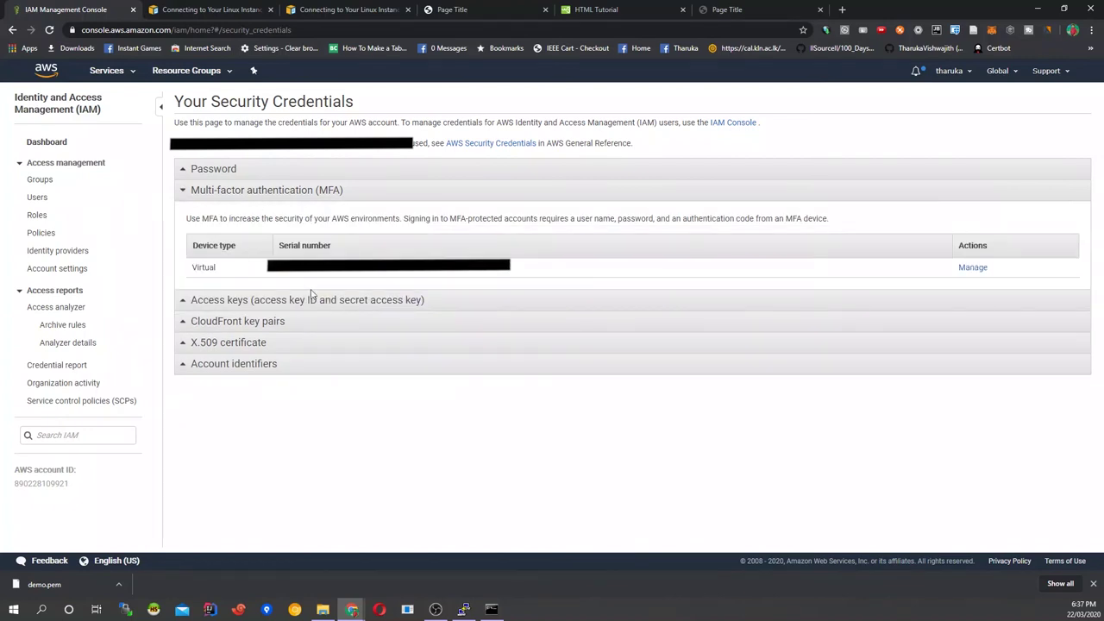
click(12, 30)
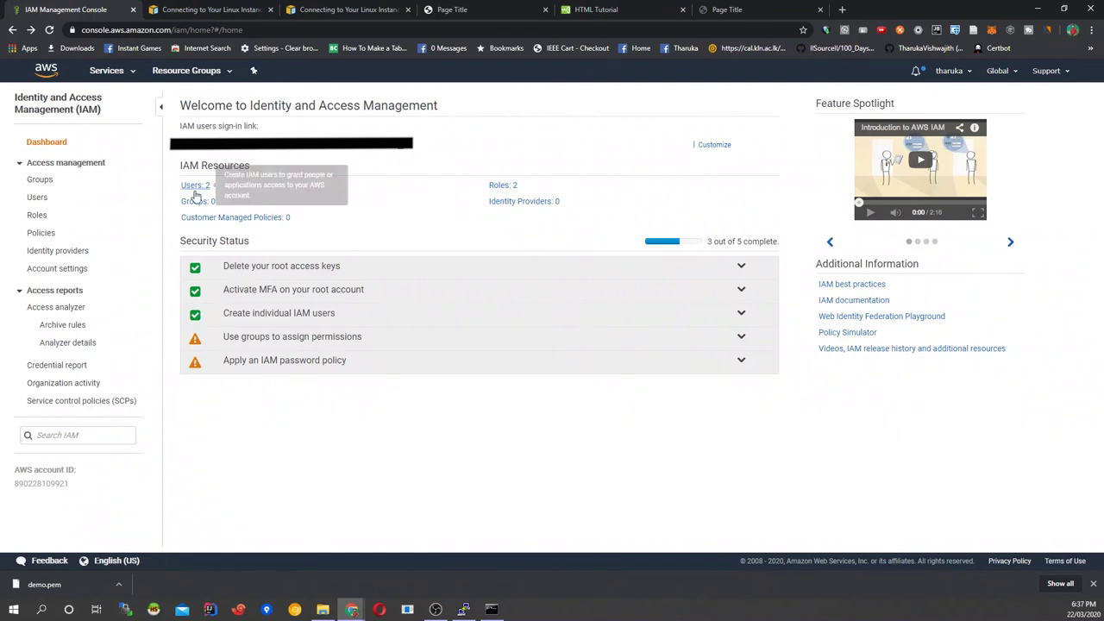
Step: Open the IAM users list and start adding a new user
click(195, 187)
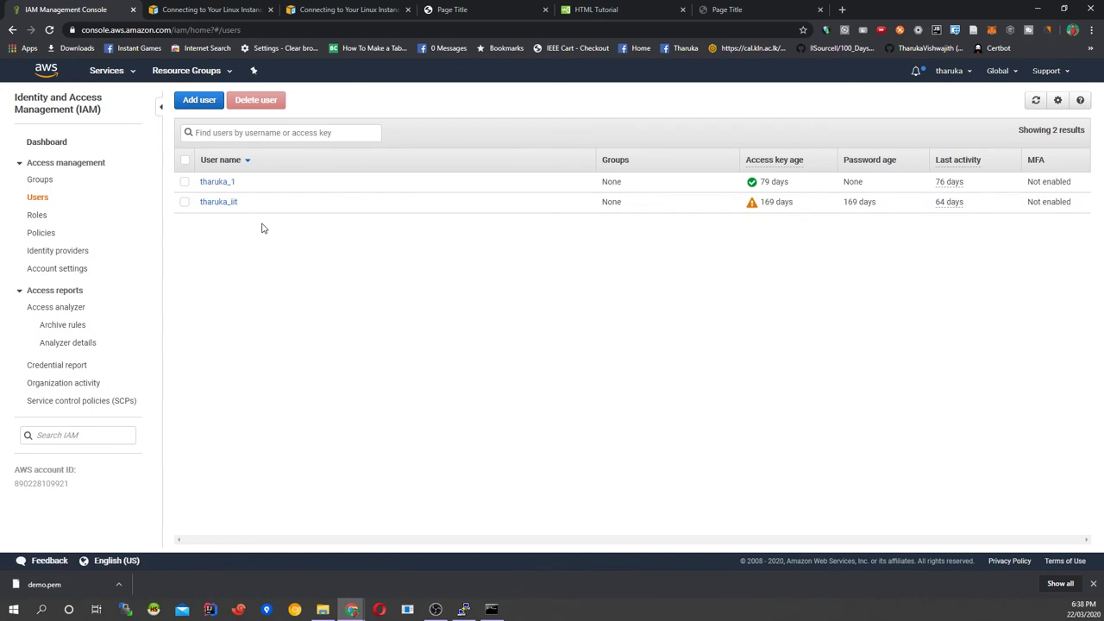
click(184, 203)
click(184, 204)
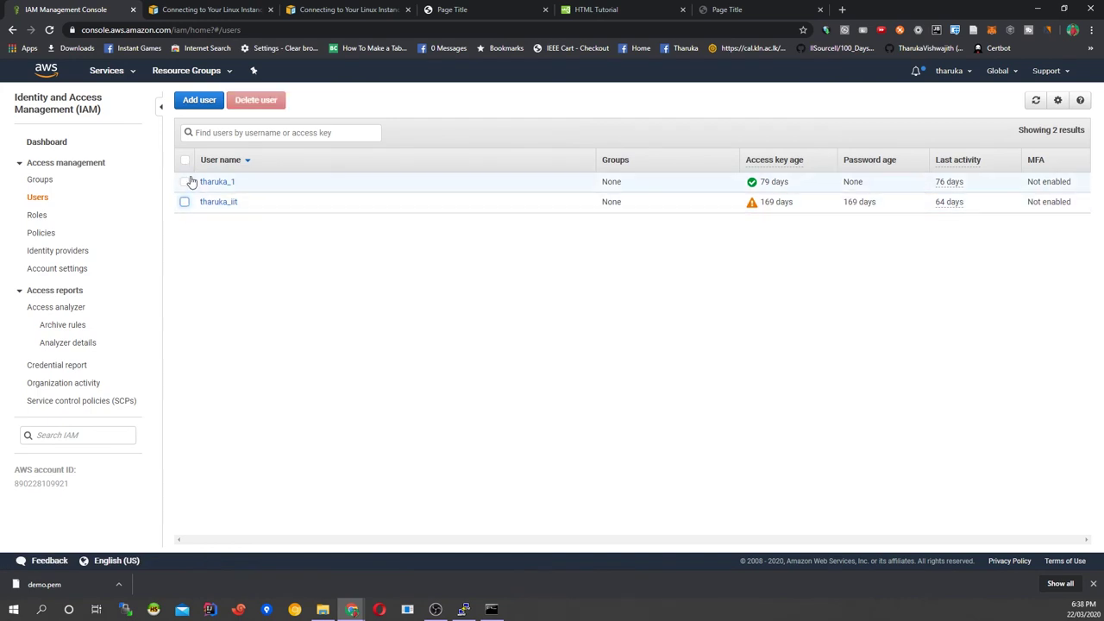
click(198, 100)
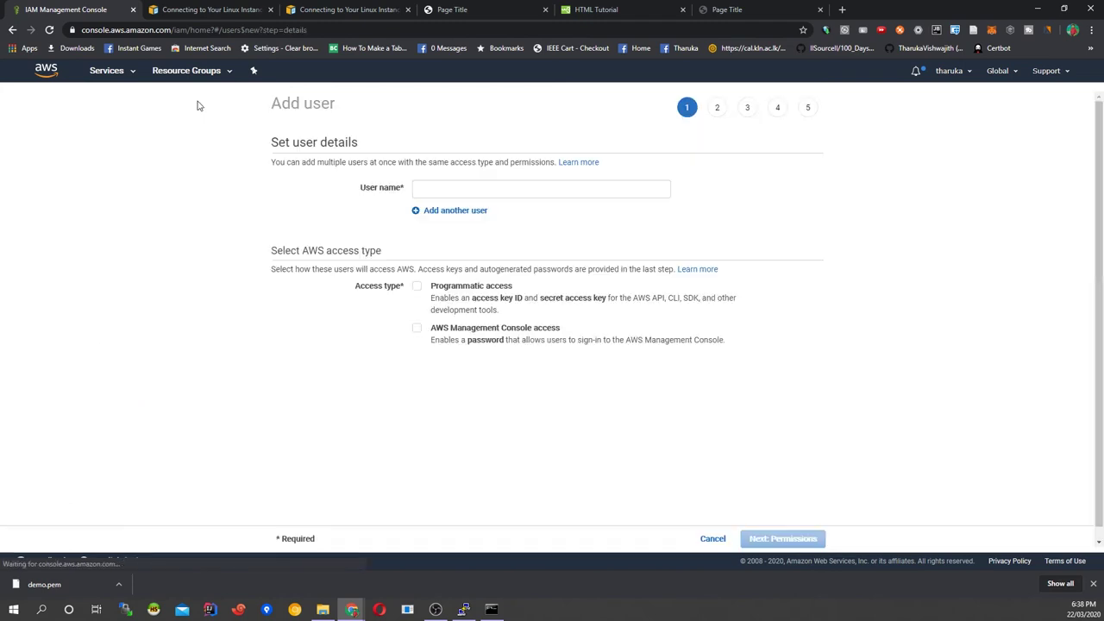
Step: Examine the programmatic access description for the new user and enable both programmatic and AWS Management Console access
click(458, 184)
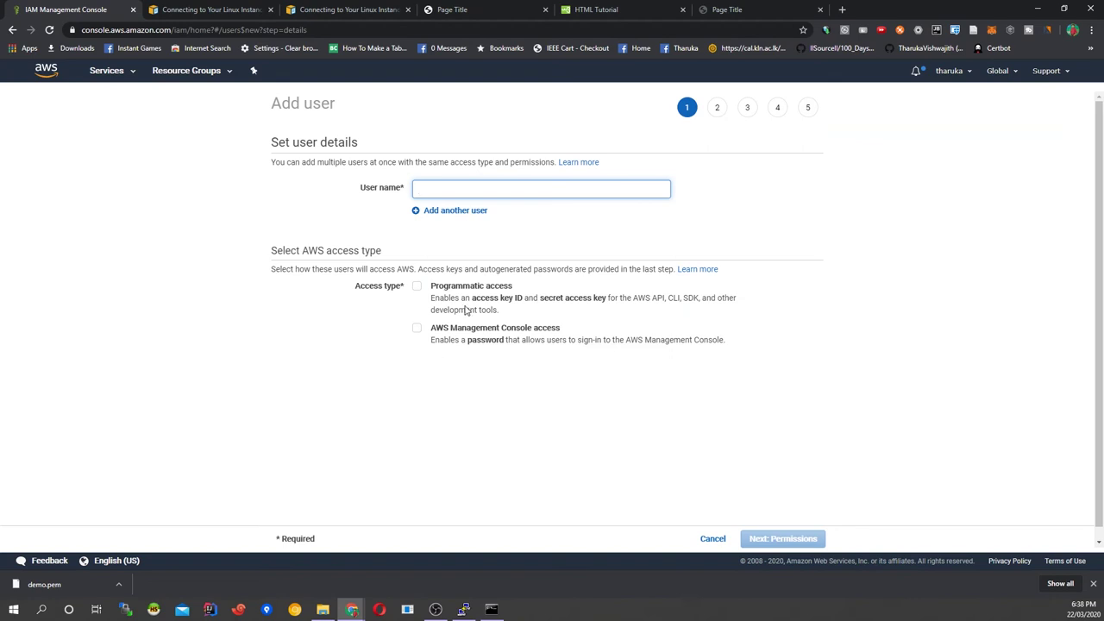
drag(633, 300, 666, 303)
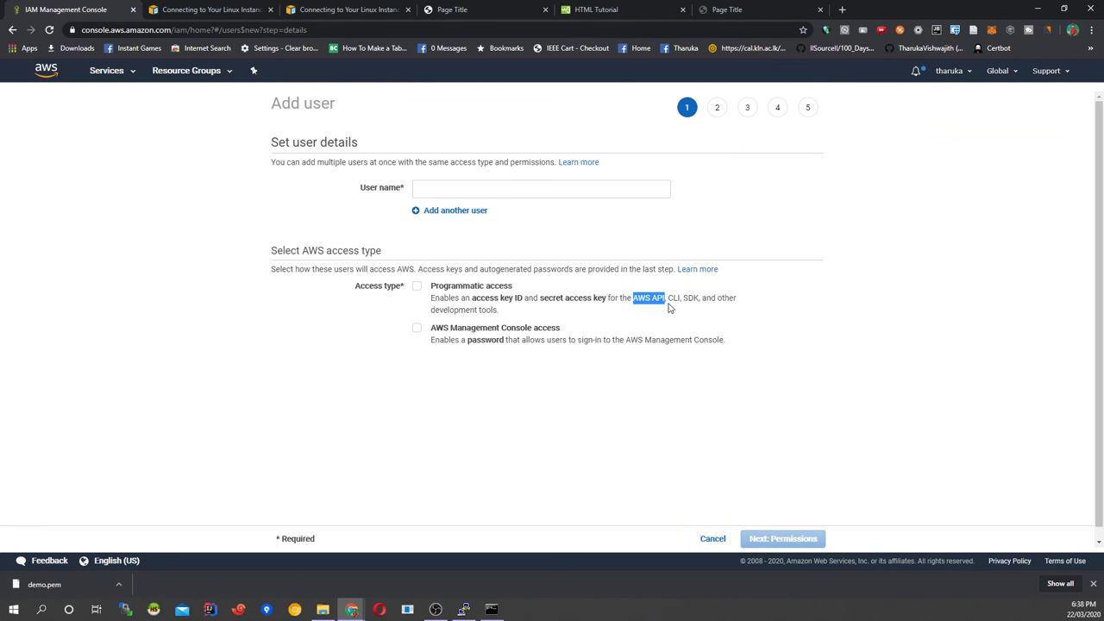
double_click(673, 299)
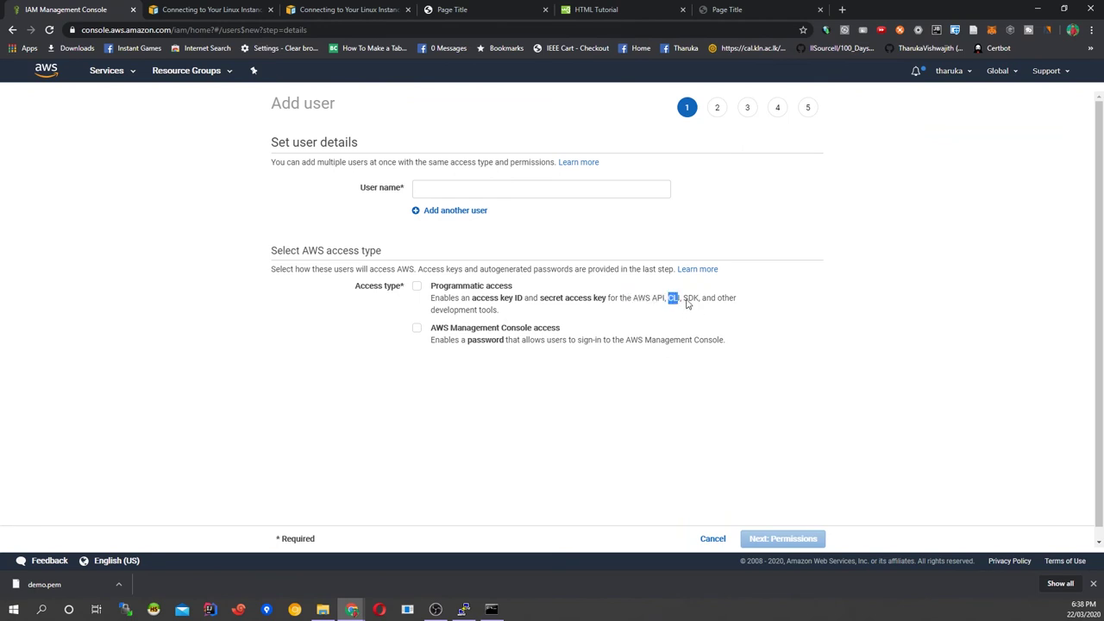
click(691, 302)
mouse_move(632, 299)
mouse_down()
mouse_move(664, 299)
mouse_move(653, 301)
mouse_up()
drag(668, 302, 680, 302)
double_click(689, 302)
click(424, 336)
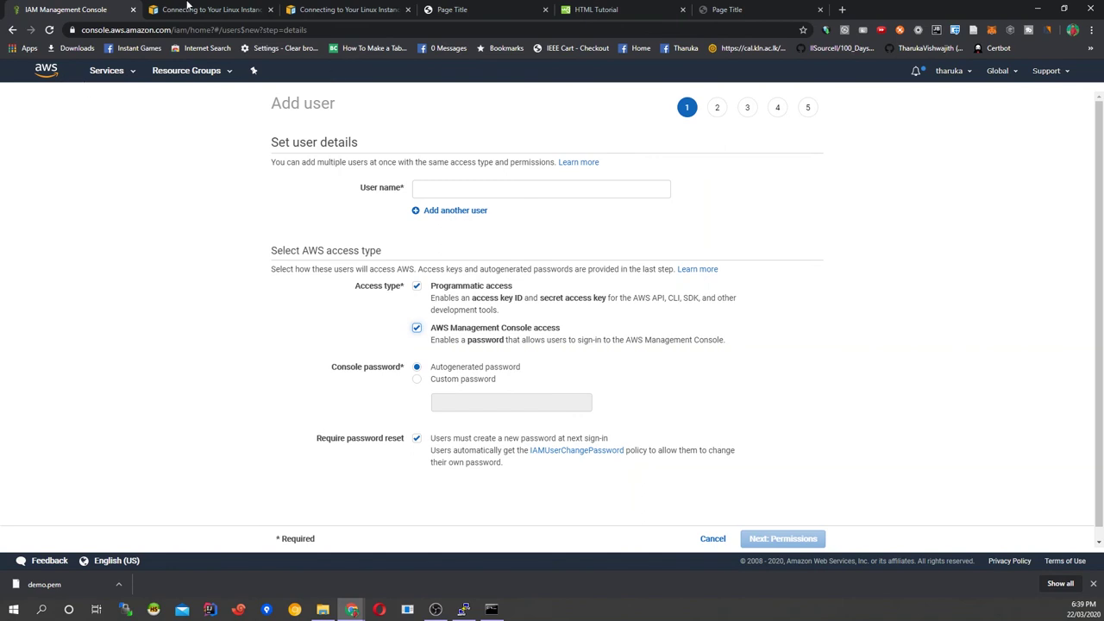
Step: Look at the guide on connecting to a Linux instance with PuTTY and return to the new user form
click(221, 10)
scroll(344, 259, up, 3)
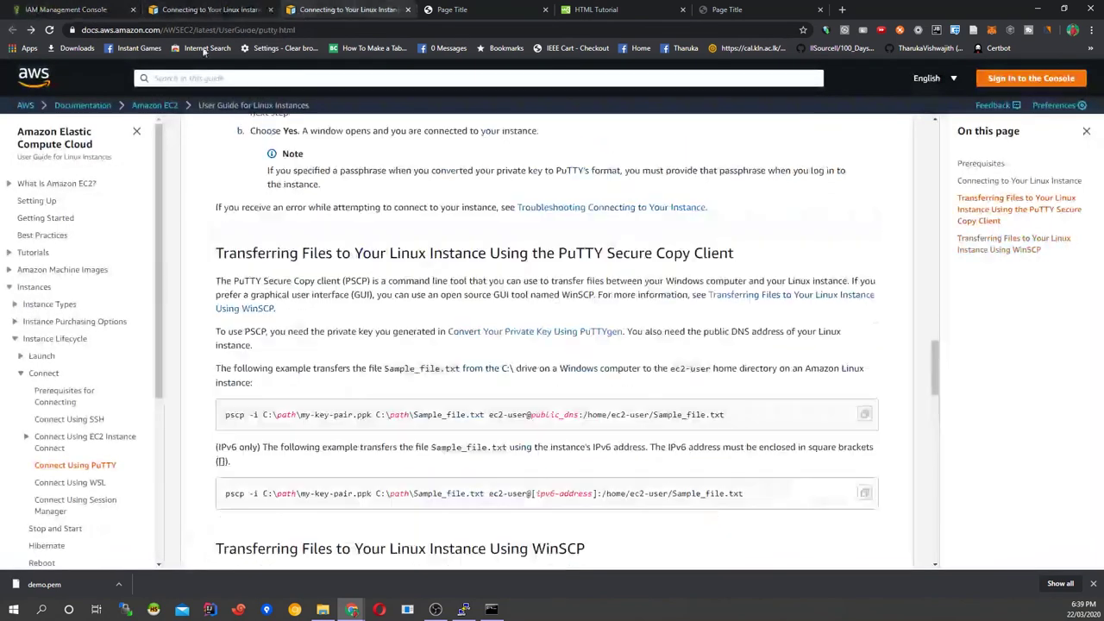
click(66, 10)
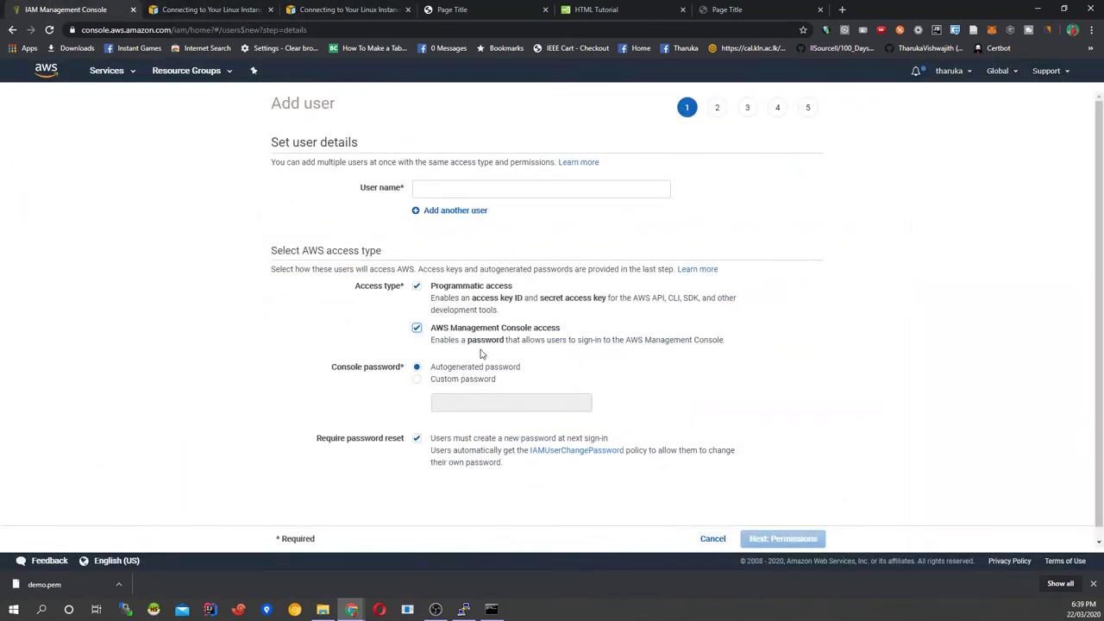
Step: Compare the autogenerated and custom console password options and cancel adding the user
click(418, 379)
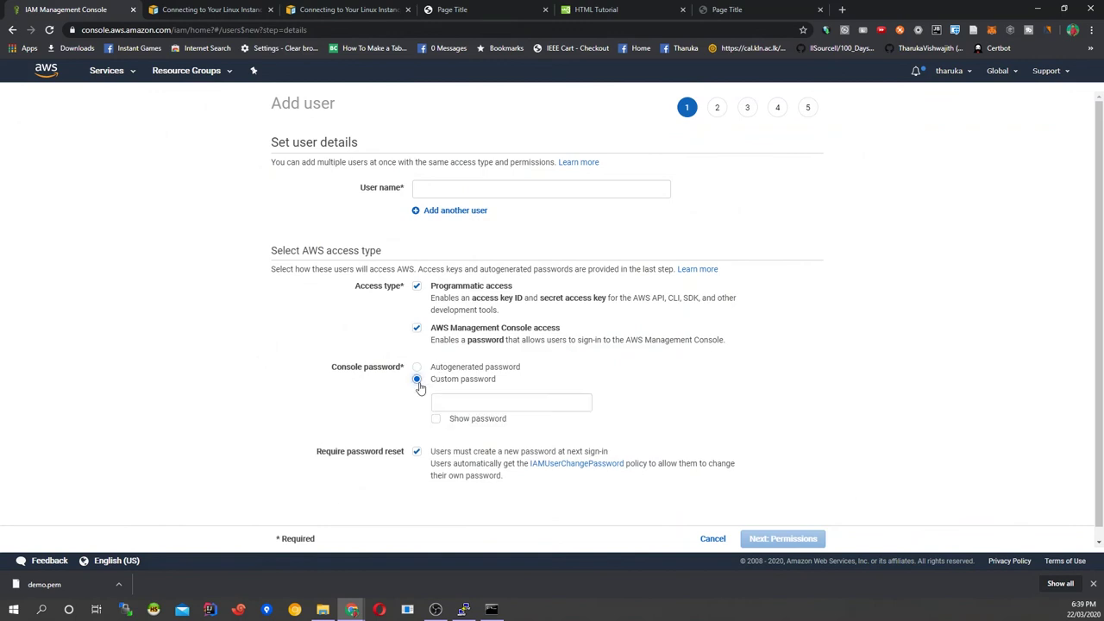
click(417, 367)
click(417, 379)
click(433, 367)
click(712, 538)
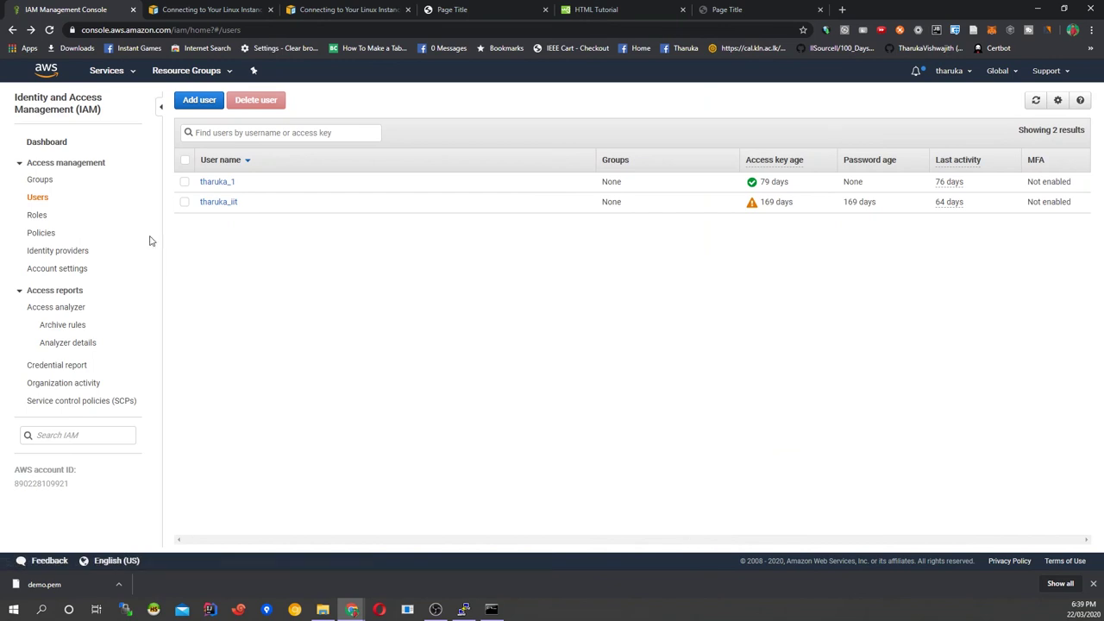
Step: Open the first listed user's summary and start adding permissions by attaching existing policies directly
click(217, 182)
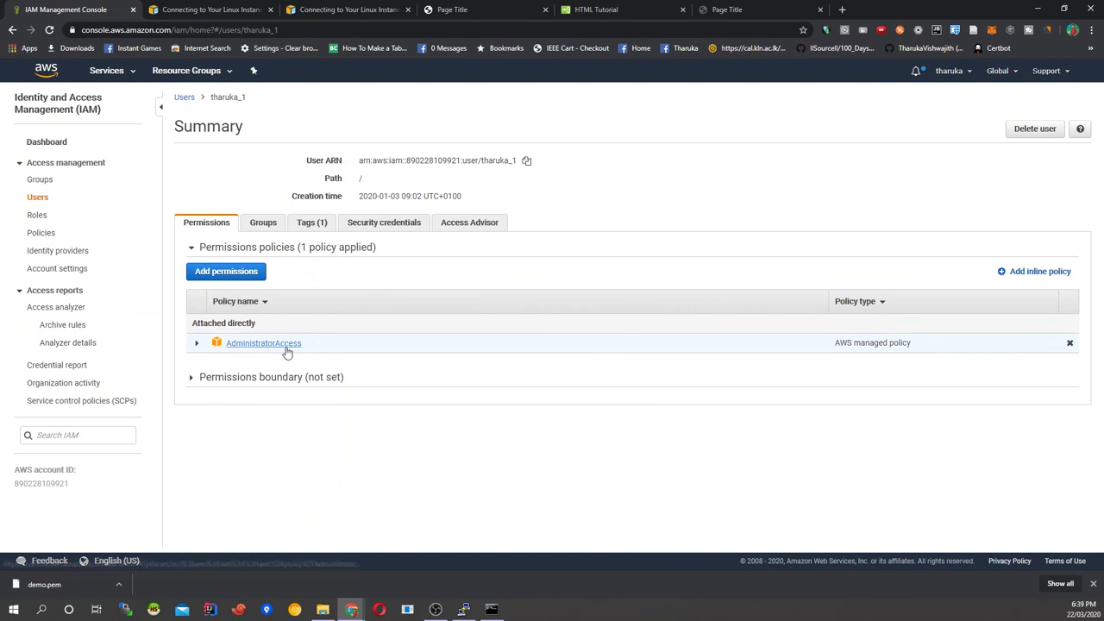
click(236, 277)
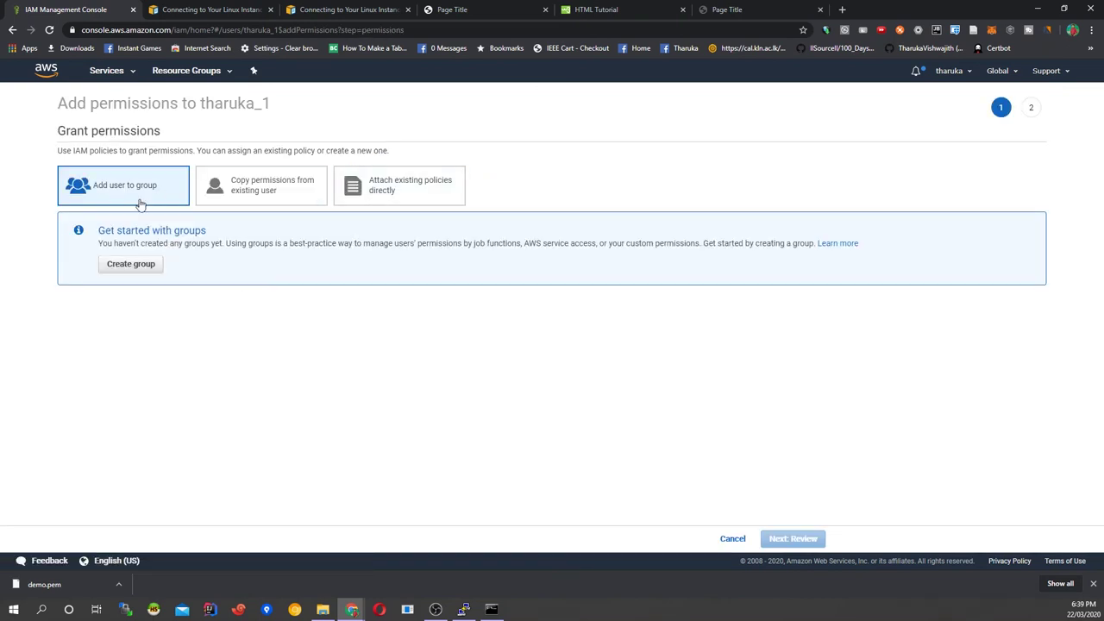
click(403, 199)
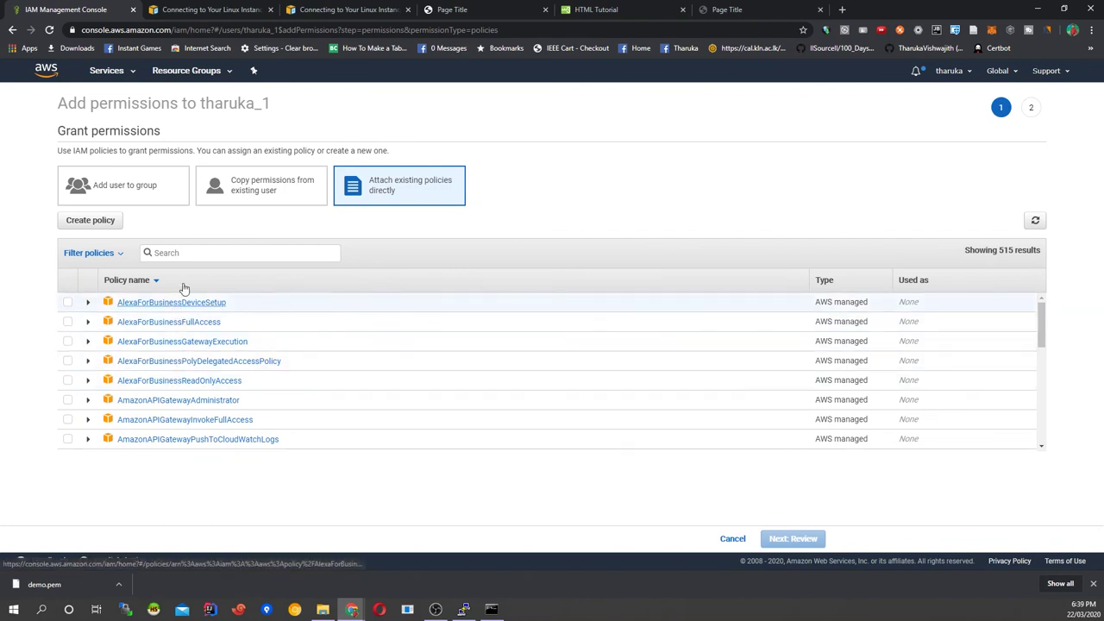
Step: Search the existing policies for ec2 and s3, then cancel granting permissions and return to the IAM users list
text(ec2)
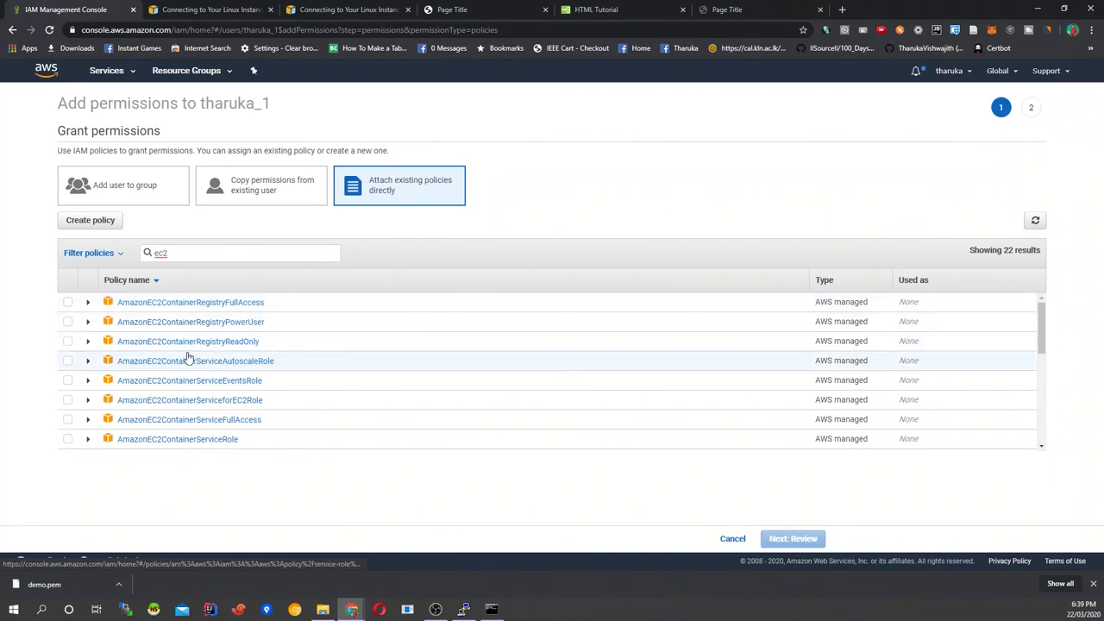
drag(203, 251, 78, 250)
text(s3)
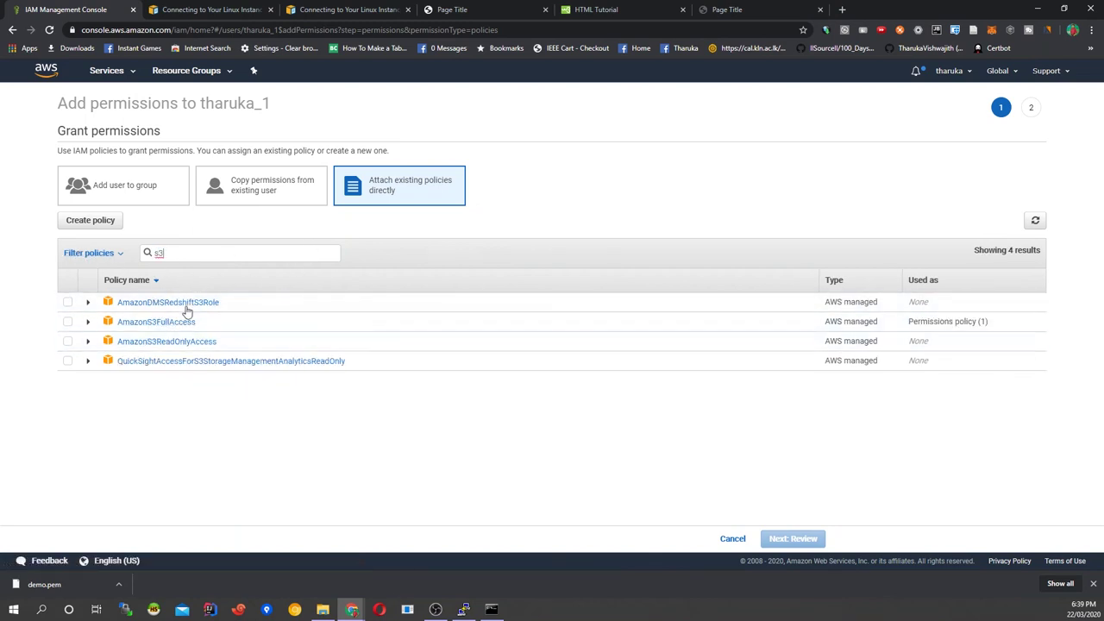
click(733, 540)
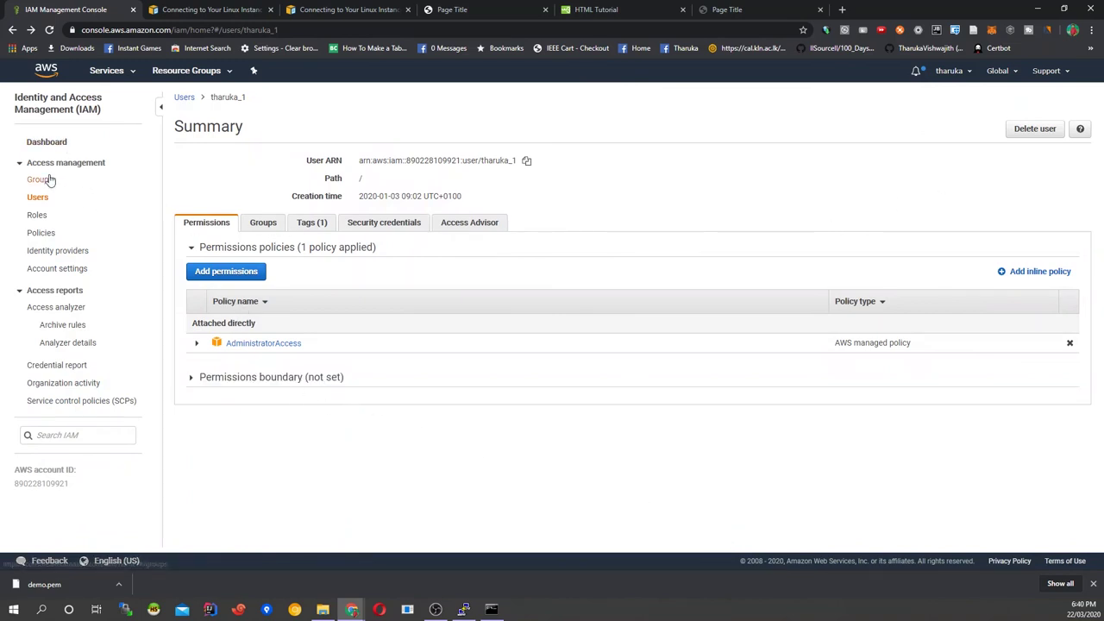
click(185, 97)
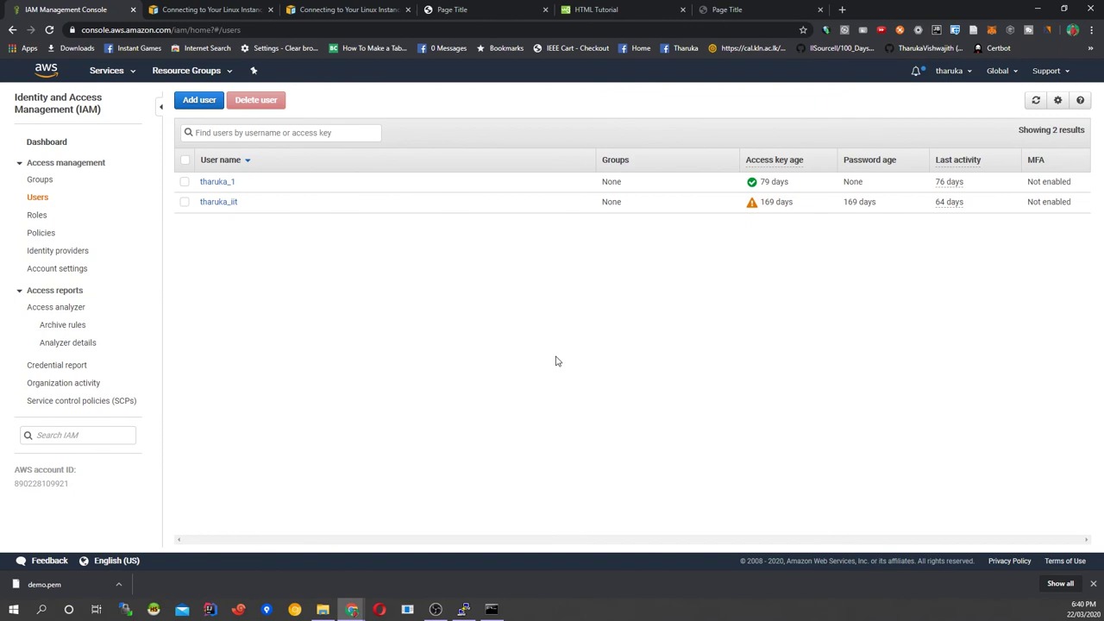
Step: Look at the web page served by the instance and the Linux connection guide, and return to the IAM users list
click(474, 6)
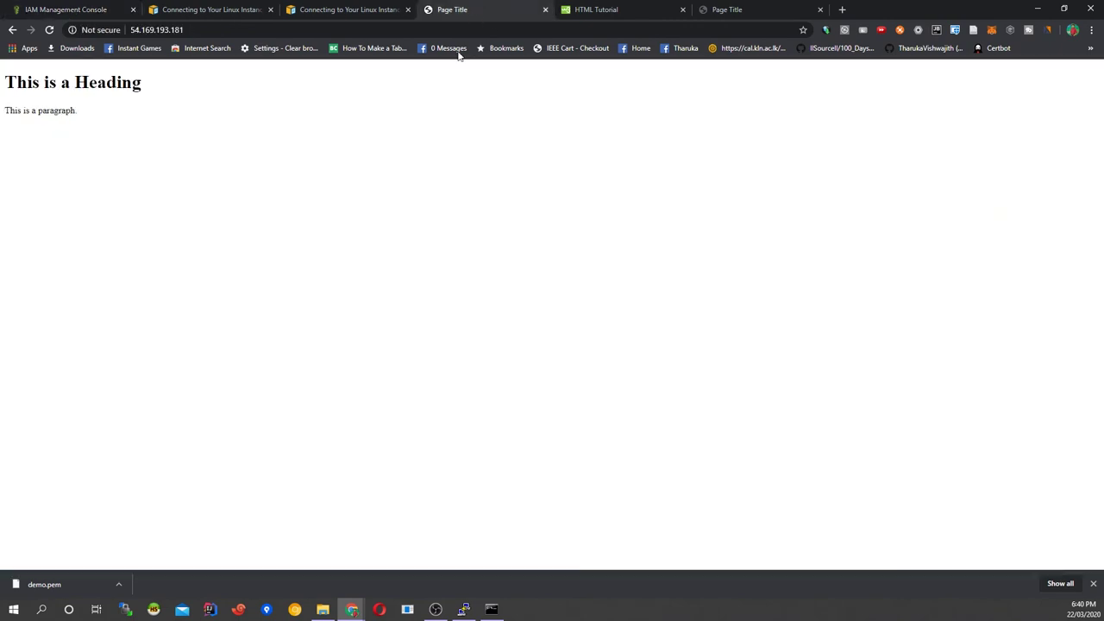
click(326, 7)
scroll(327, 137, down, 2)
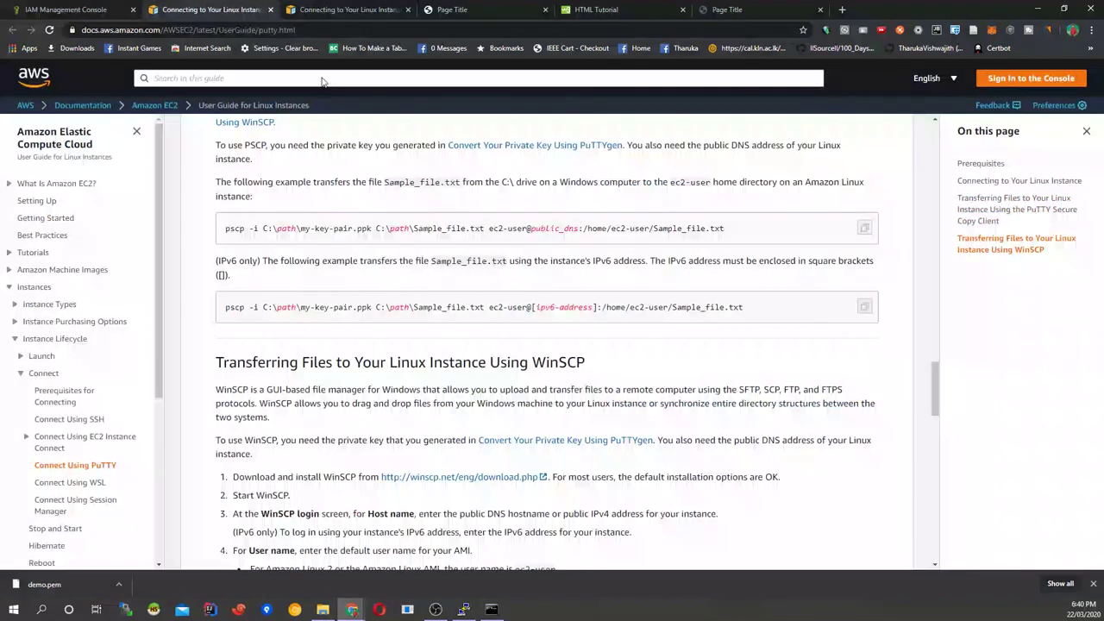
click(86, 10)
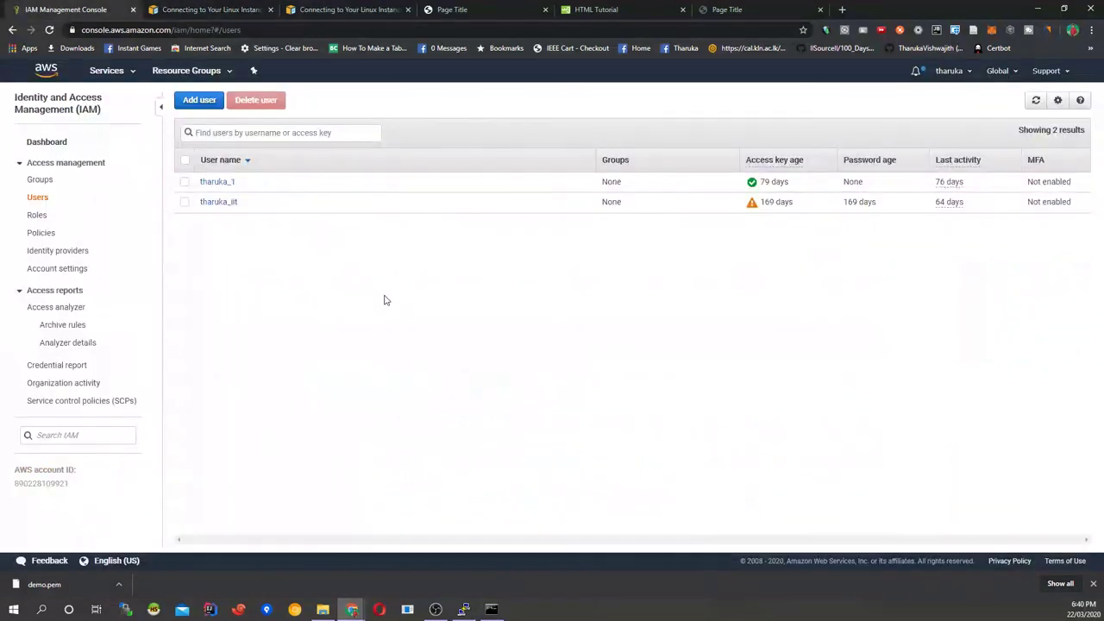